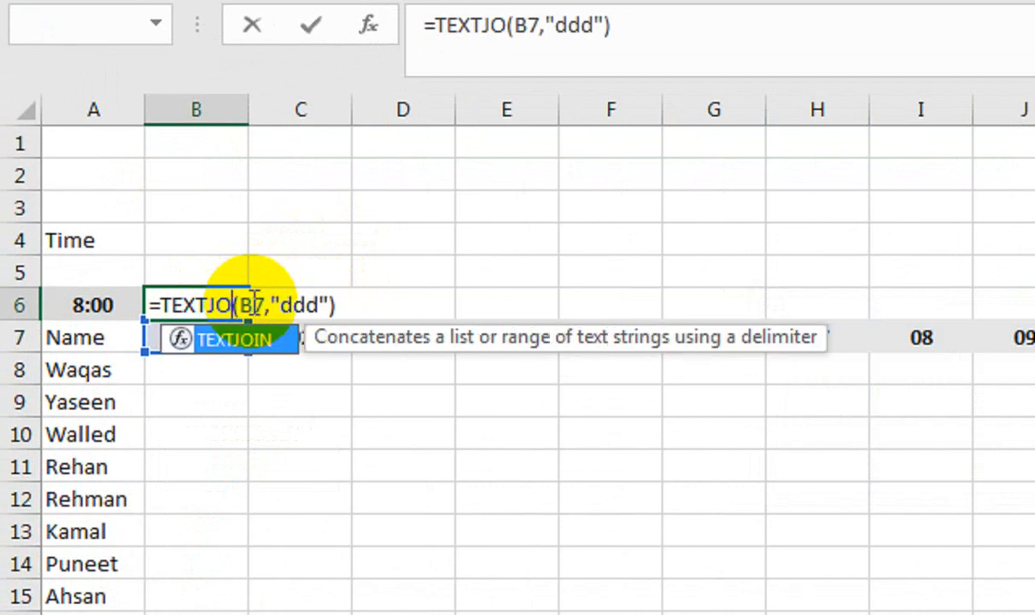
# Enter =TEXT(B7,"ddd") in B6 and fill the formula across row 6 through the column for day 31.
pyautogui.press('Return')
pyautogui.click(254, 304)
pyautogui.click(180, 299)
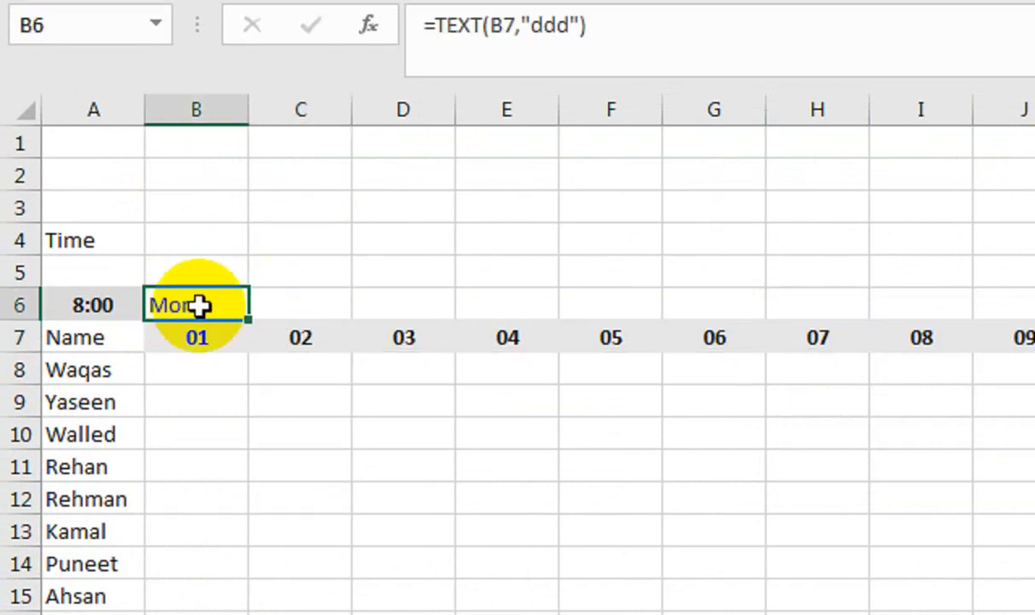
pyautogui.moveTo(249, 322); pyautogui.dragTo(923, 322)
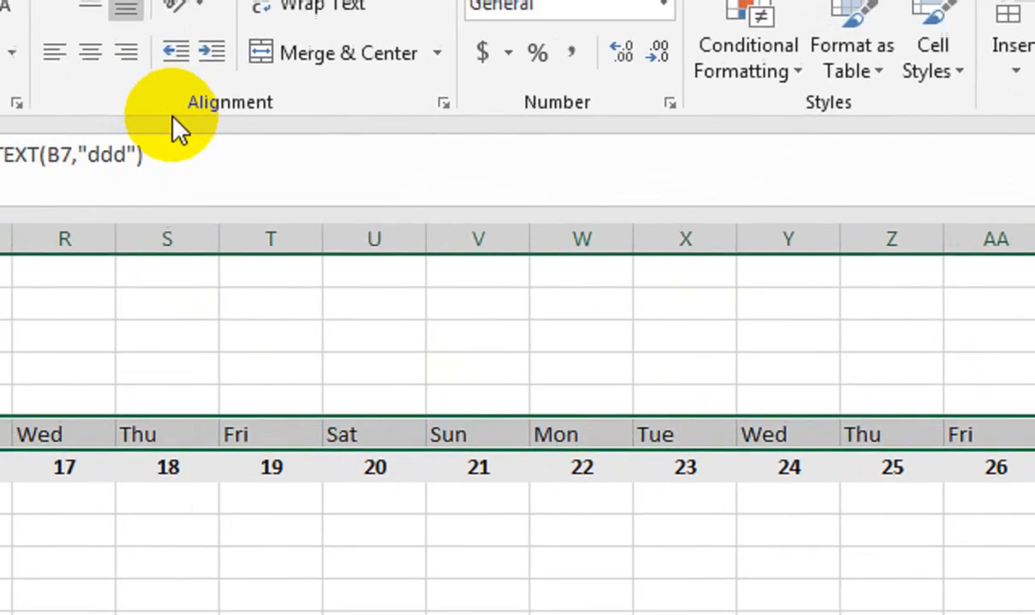
# Give the weekday names in row 6 a light grey fill and a black font colour.
pyautogui.click(243, 135)
pyautogui.click(259, 143)
pyautogui.click(229, 181)
pyautogui.click(286, 186)
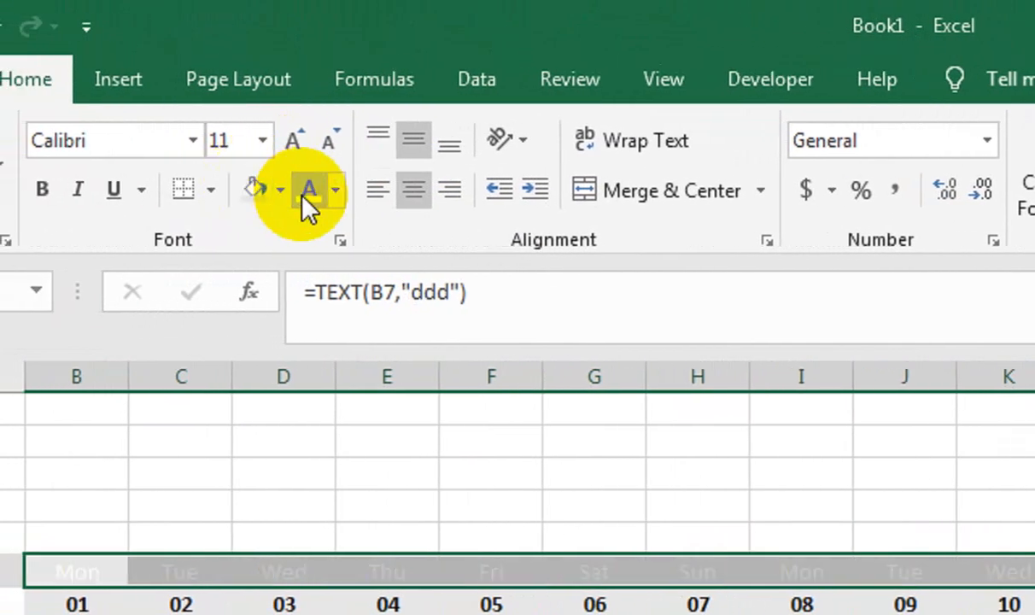
pyautogui.click(337, 191)
pyautogui.click(331, 299)
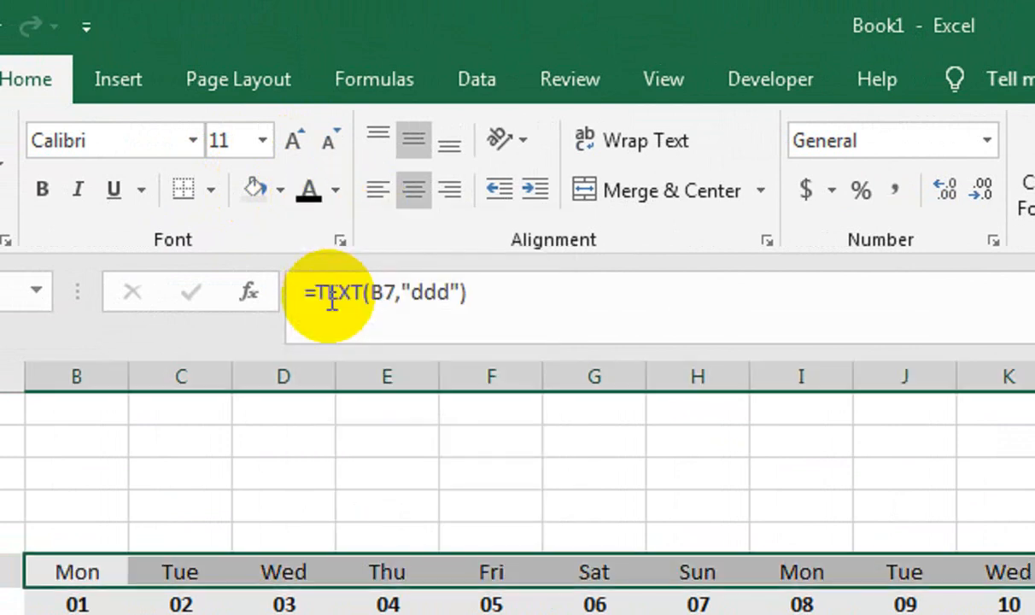
# Centre the weekday names in row 6 and make them bold.
pyautogui.click(417, 202)
pyautogui.click(417, 201)
pyautogui.click(417, 202)
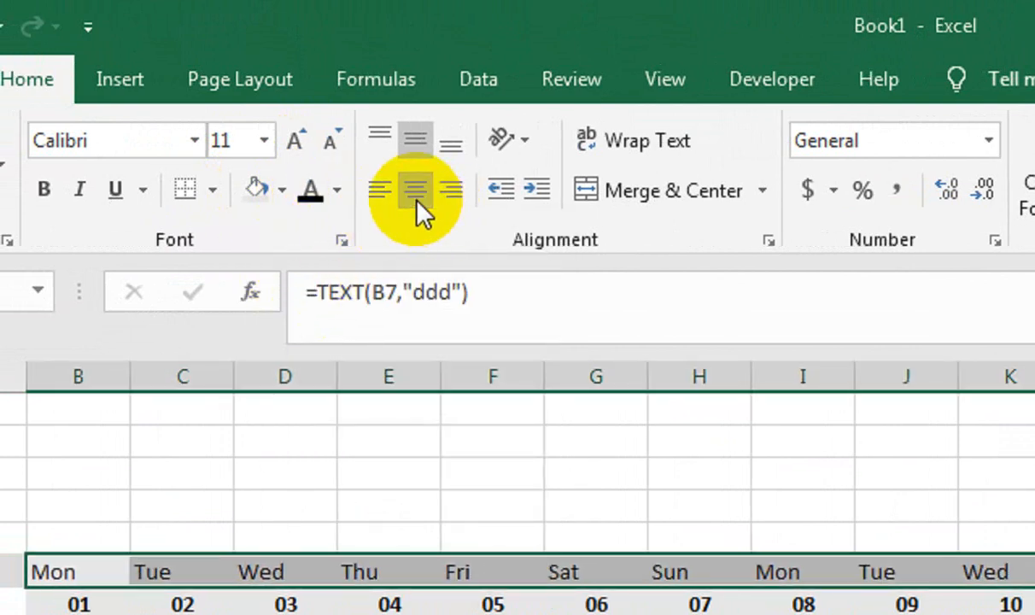
pyautogui.click(417, 201)
pyautogui.click(161, 188)
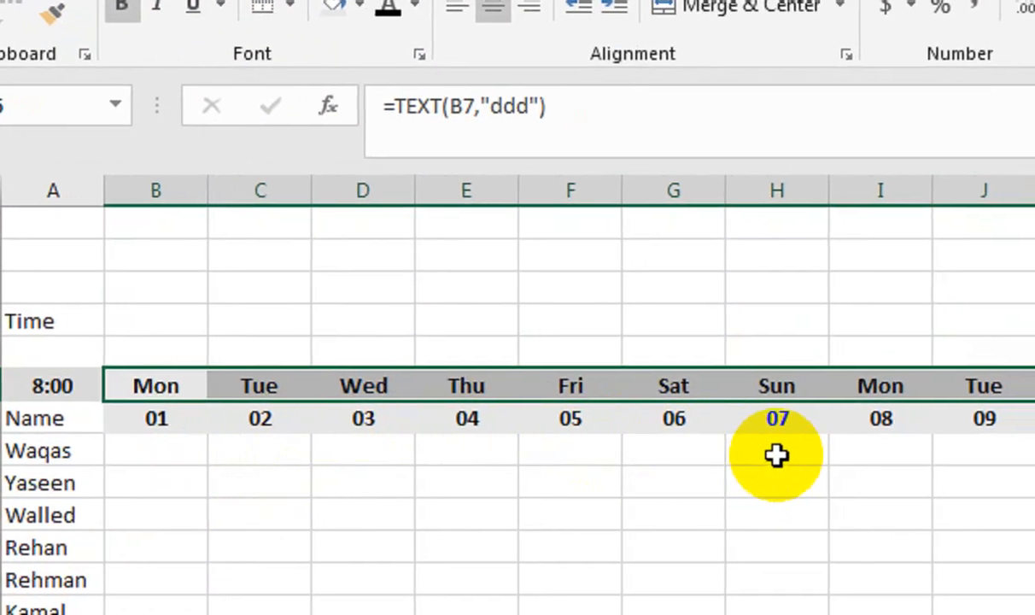
# Merge and centre the cells below each Sunday: H8:H17, O8:O18, V8:V18 and AC8:AC18.
pyautogui.click(817, 461)
pyautogui.moveTo(776, 455)
pyautogui.mouseDown()
pyautogui.moveTo(771, 505)
pyautogui.moveTo(770, 462)
pyautogui.mouseUp()
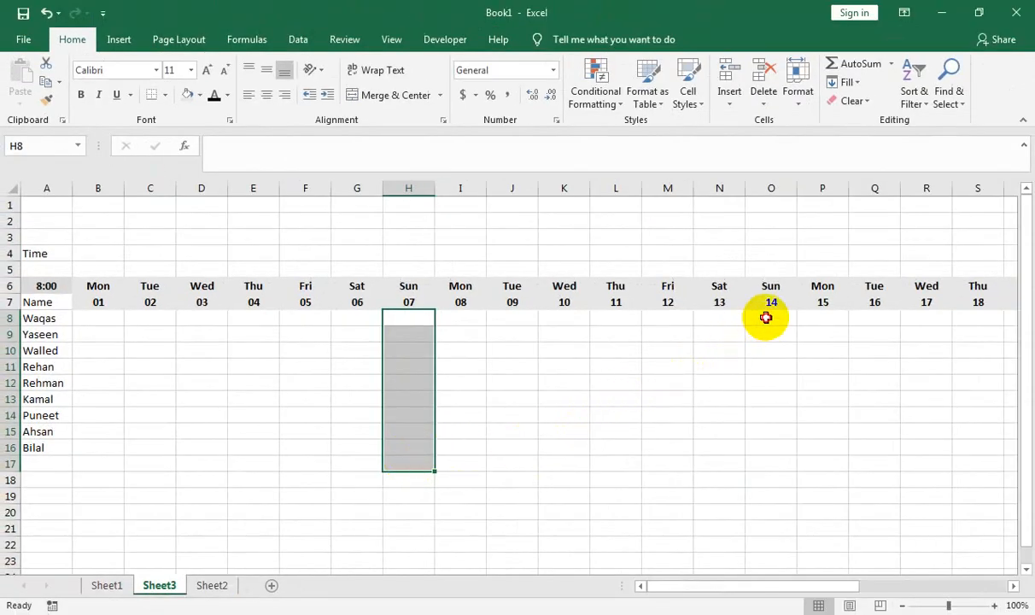
pyautogui.keyDown('ctrl'); pyautogui.moveTo(765, 318); pyautogui.dragTo(762, 406); pyautogui.keyUp('ctrl')
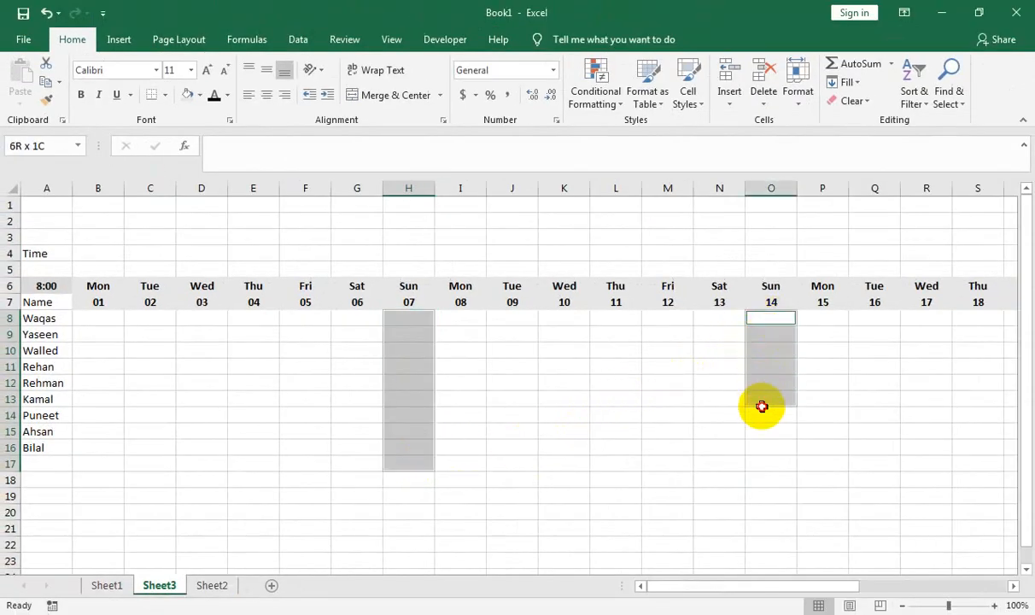
pyautogui.click(1013, 586)
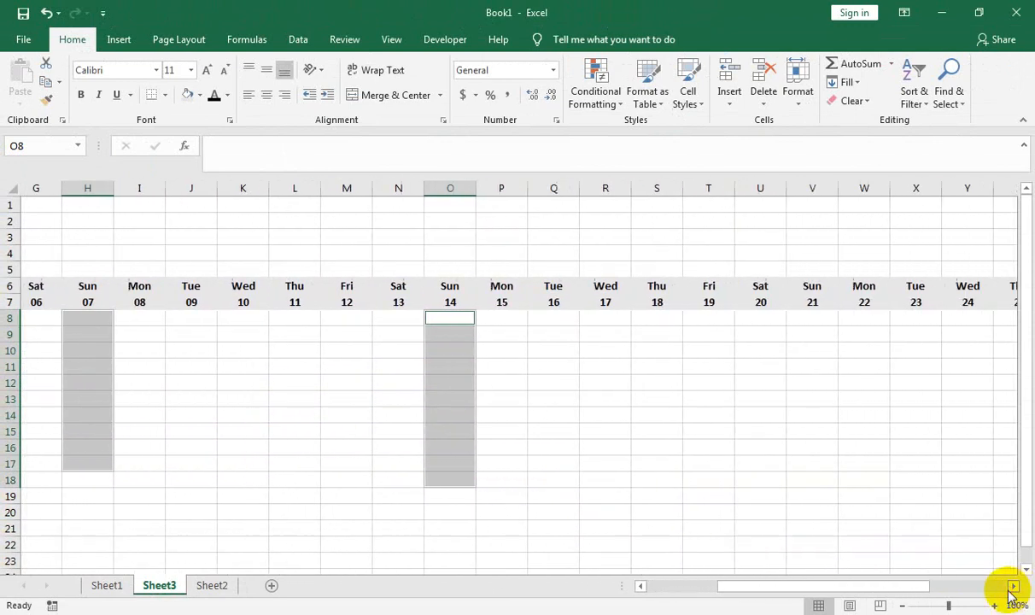
pyautogui.keyDown('ctrl'); pyautogui.moveTo(704, 320); pyautogui.dragTo(702, 447); pyautogui.keyUp('ctrl')
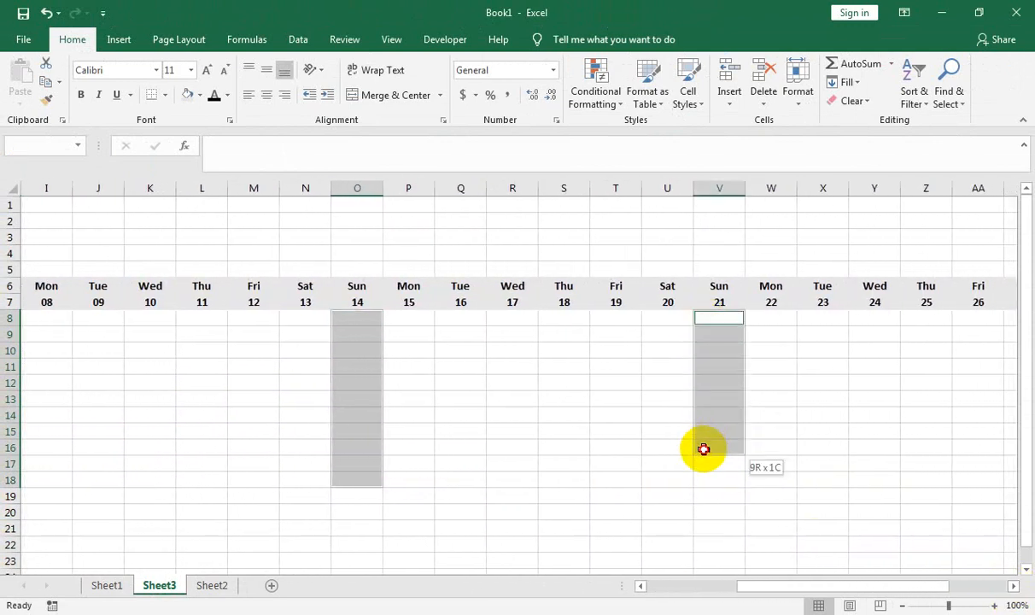
pyautogui.click(1012, 586)
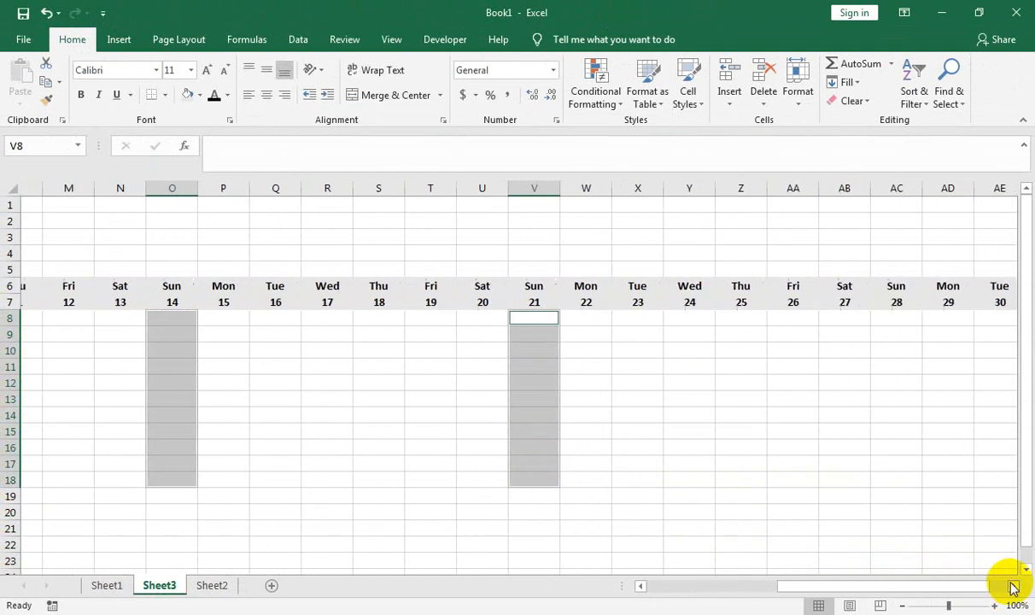
pyautogui.keyDown('ctrl'); pyautogui.moveTo(825, 316); pyautogui.dragTo(818, 476); pyautogui.keyUp('ctrl')
pyautogui.click(397, 96)
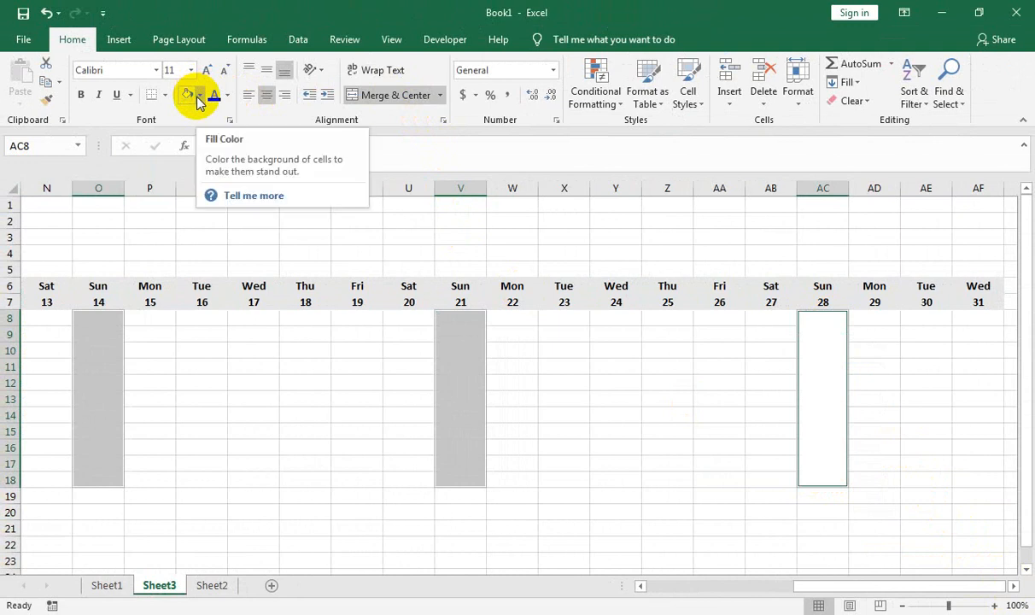
# Fill the merged Sunday blocks with dark orange-brown and enter WEEK OFF in the block for Sunday 28.
pyautogui.click(200, 96)
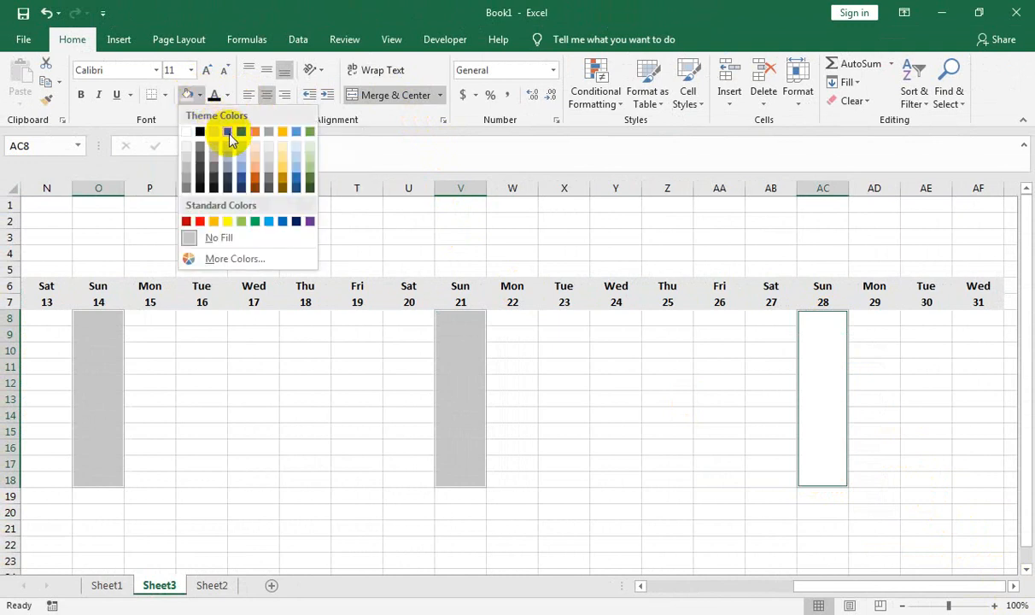
pyautogui.click(256, 176)
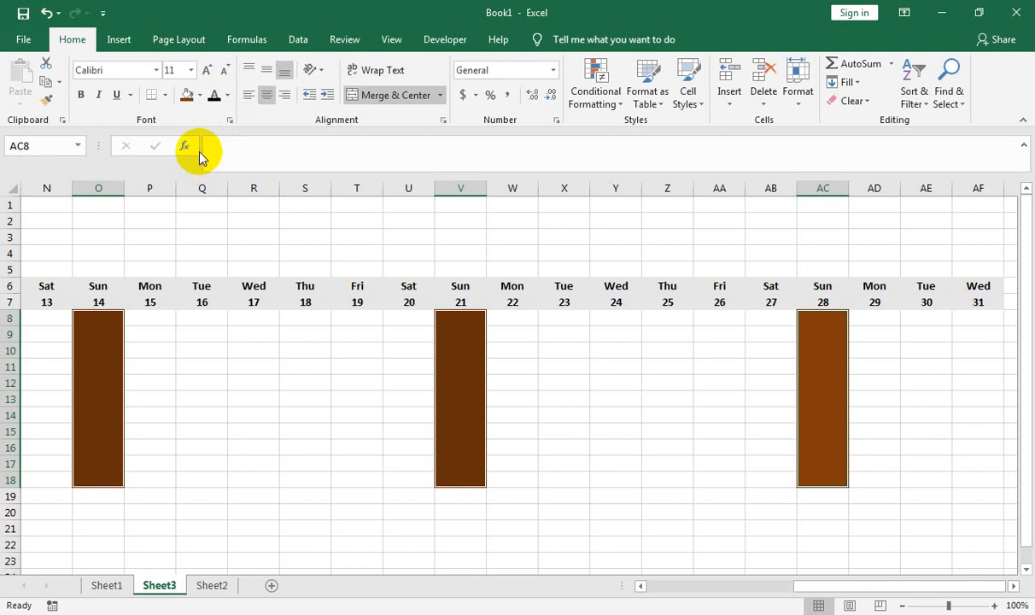
pyautogui.write('week')
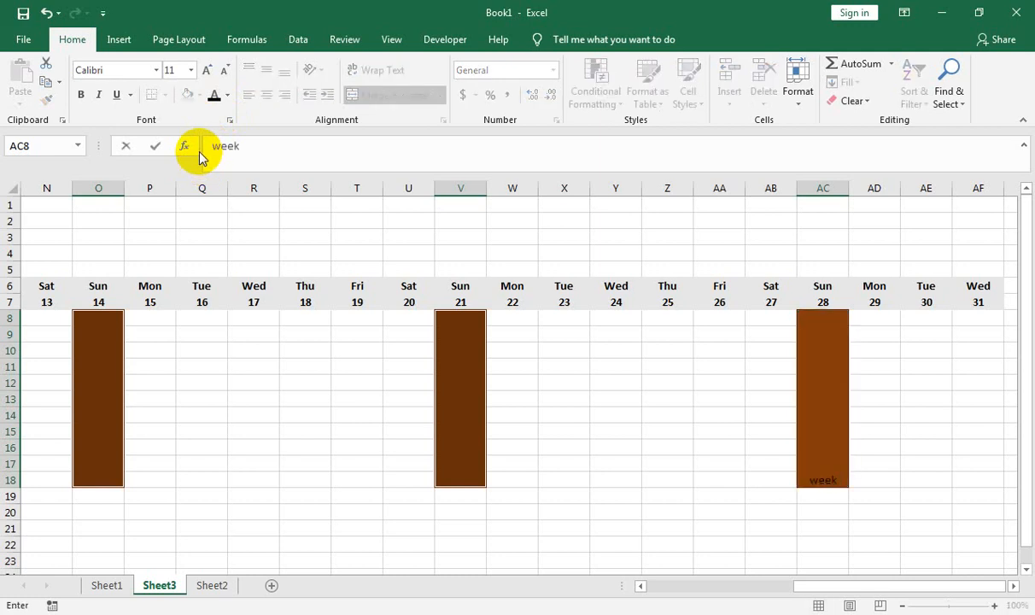
pyautogui.press('BackSpace')
pyautogui.press('BackSpace')
pyautogui.write('EEK OFF')
pyautogui.press('Return')
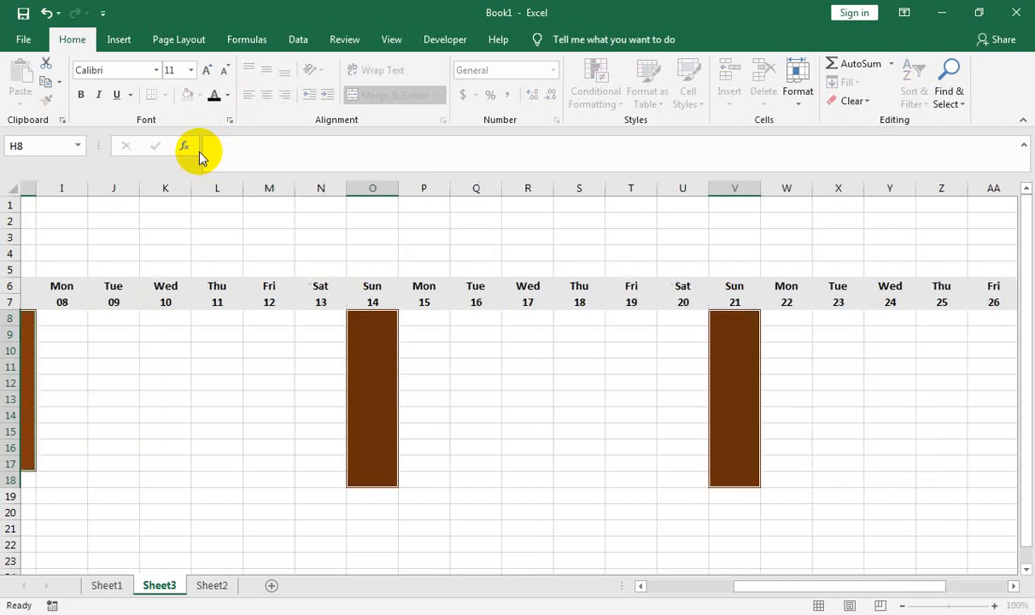
# Format all four merged Sunday blocks with white, bold, middle-aligned vertical text.
pyautogui.click(398, 365)
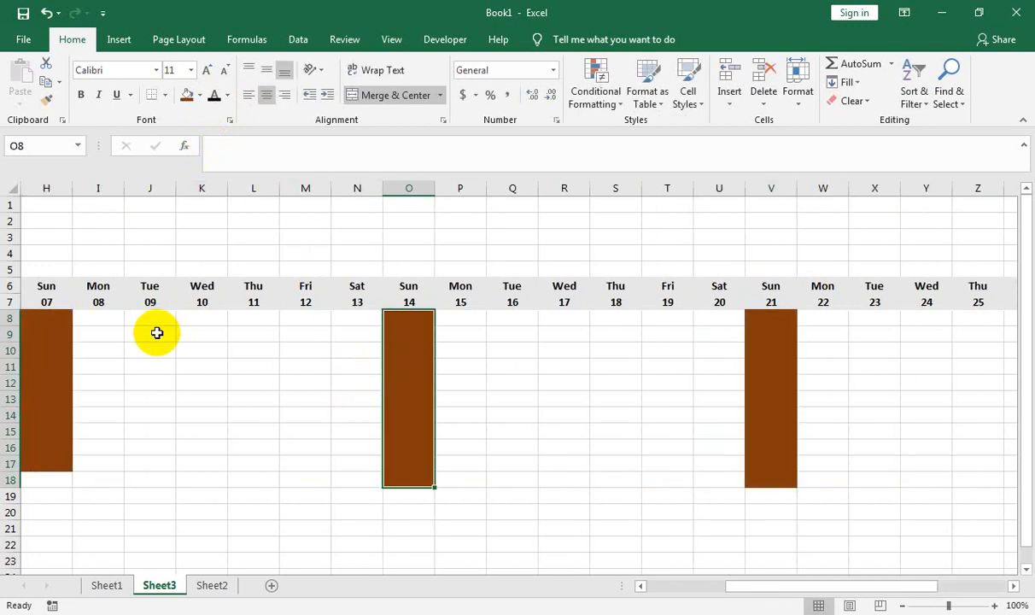
pyautogui.click(12, 386)
pyautogui.click(44, 348)
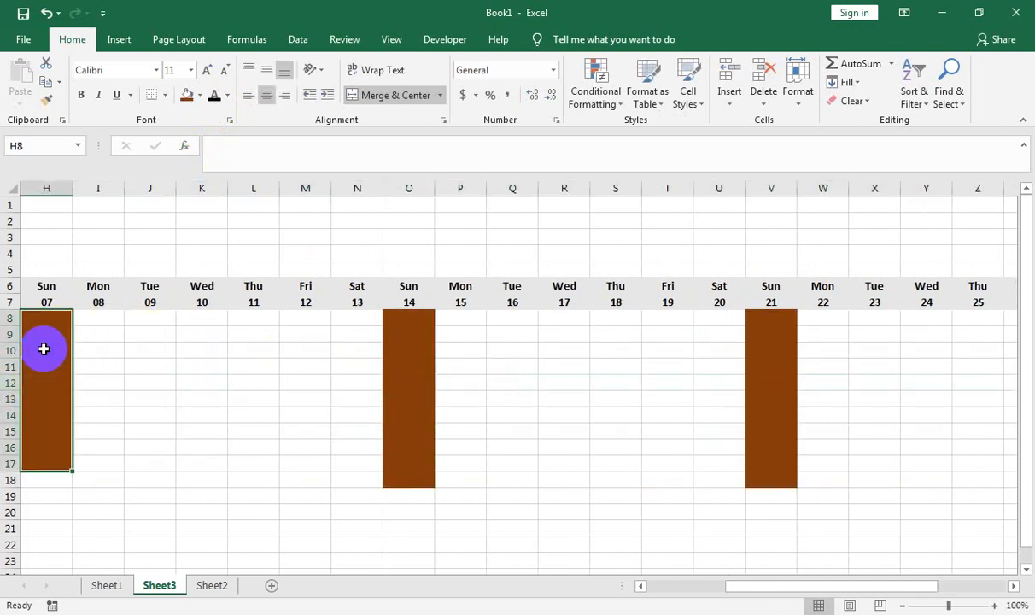
pyautogui.keyDown('ctrl'); pyautogui.click(389, 377); pyautogui.keyUp('ctrl')
pyautogui.keyDown('ctrl'); pyautogui.click(755, 385); pyautogui.keyUp('ctrl')
pyautogui.moveTo(786, 585); pyautogui.dragTo(893, 586)
pyautogui.keyDown('ctrl'); pyautogui.click(829, 447); pyautogui.keyUp('ctrl')
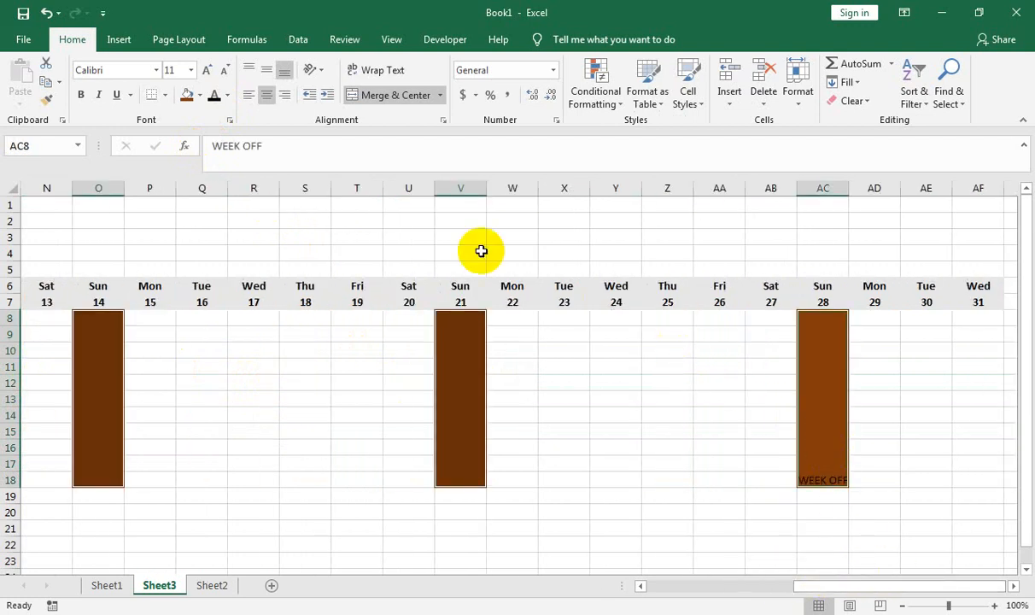
pyautogui.click(228, 96)
pyautogui.click(217, 154)
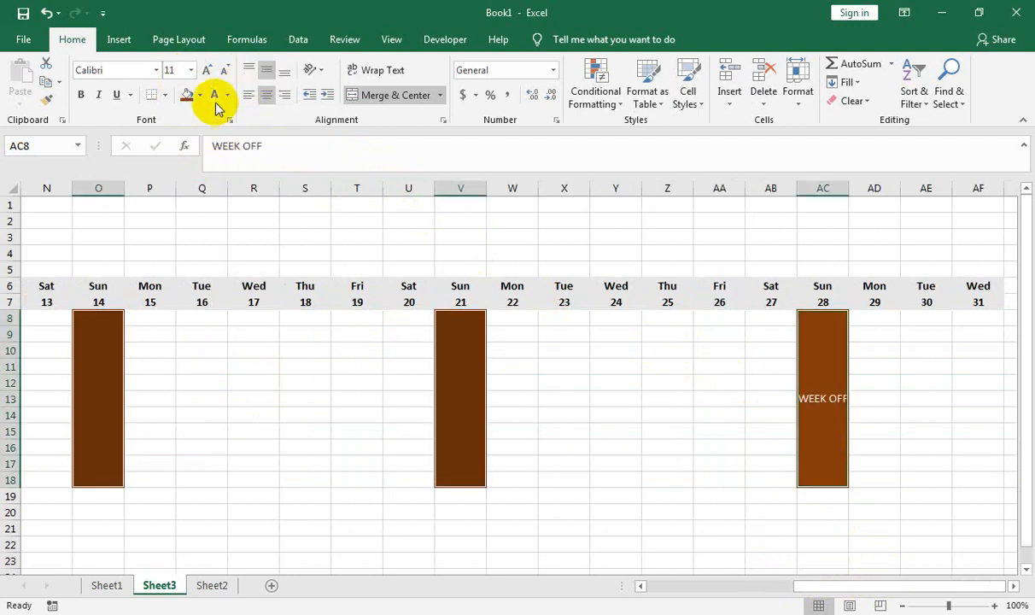
pyautogui.click(311, 73)
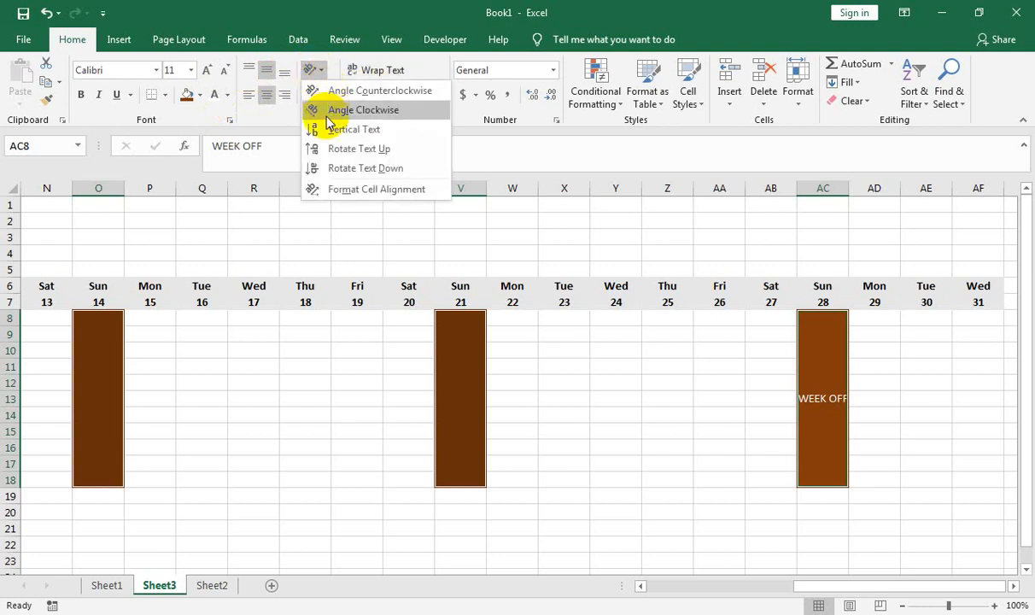
pyautogui.click(314, 130)
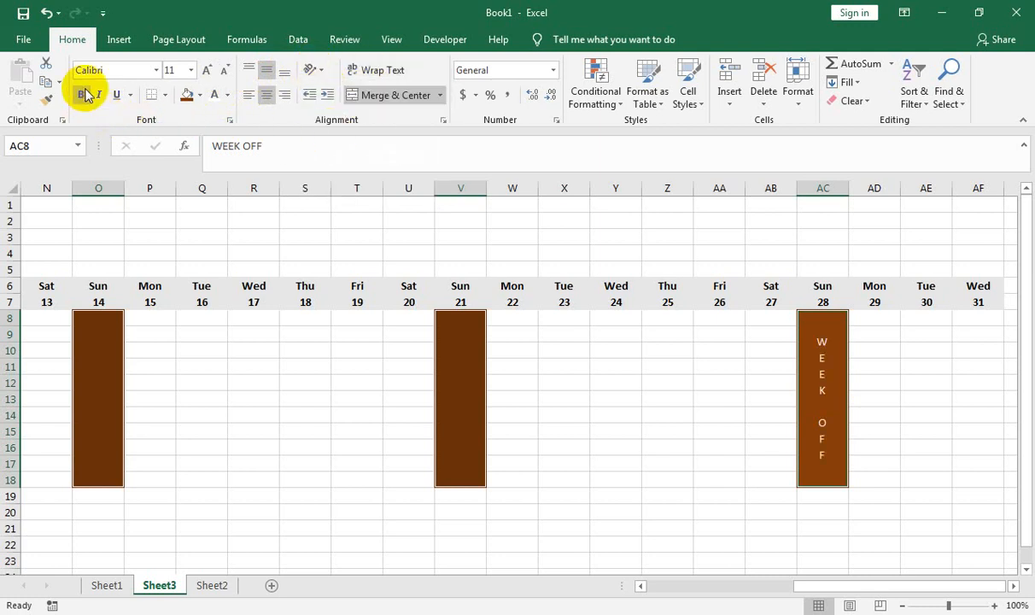
pyautogui.hotkey('ctrl', 'c')
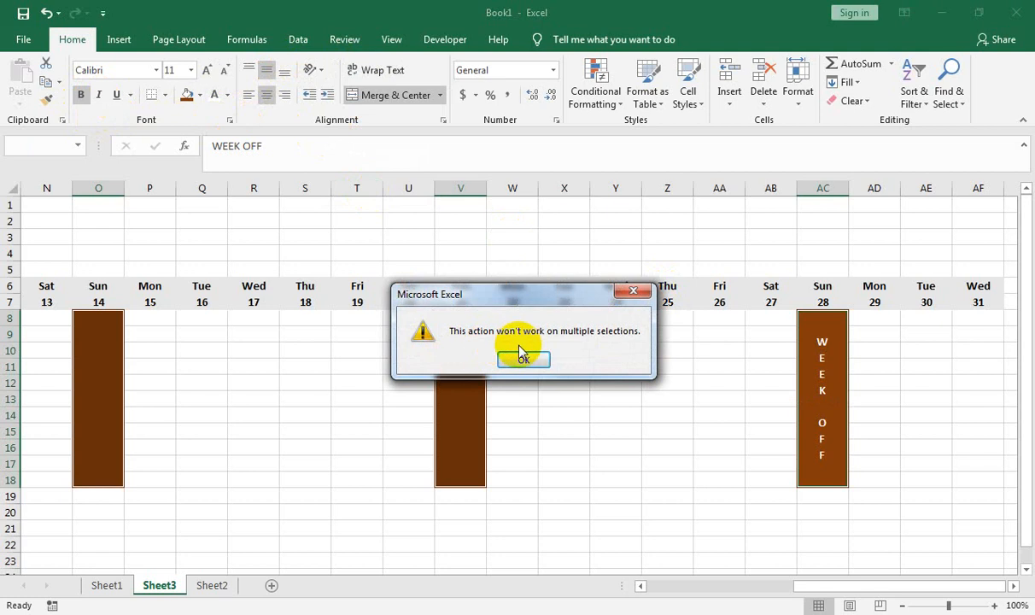
pyautogui.click(530, 357)
pyautogui.click(531, 355)
pyautogui.doubleClick(822, 362)
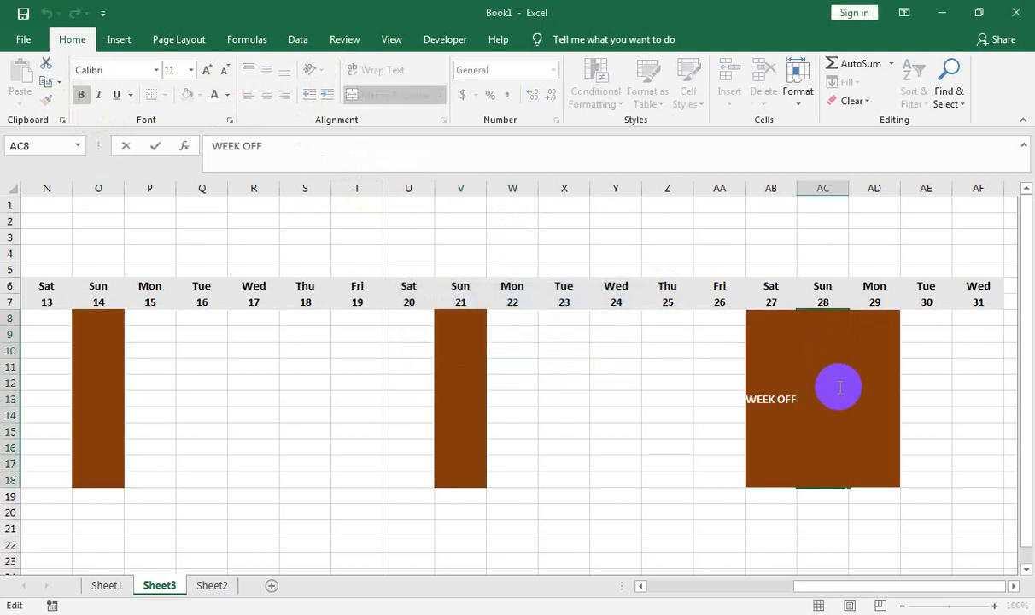
pyautogui.click(980, 430)
# Copy the WEEK OFF block of Sunday 28 to the Sunday blocks for 21, 14 and 07.
pyautogui.click(821, 411)
pyautogui.hotkey('ctrl', 'c')
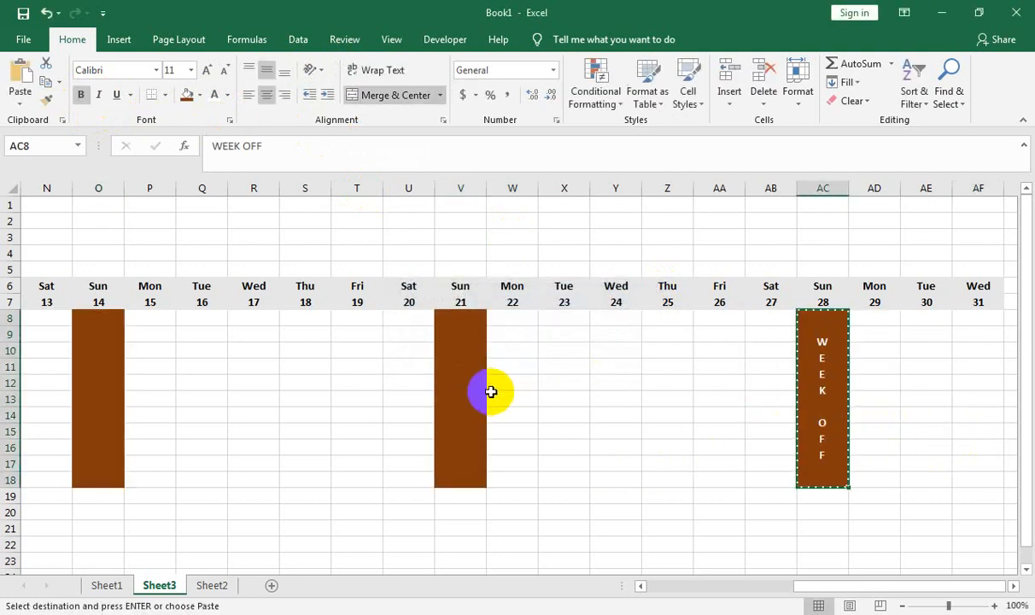
pyautogui.click(464, 376)
pyautogui.click(78, 358)
pyautogui.hotkey('ctrl', 'v')
pyautogui.moveTo(203, 458); pyautogui.dragTo(10, 505)
pyautogui.click(132, 408)
pyautogui.hotkey('ctrl', 'v')
# Apply All Borders to the attendance grid from B8 through row 18 of the day 31 column.
pyautogui.moveTo(262, 418); pyautogui.dragTo(56, 350)
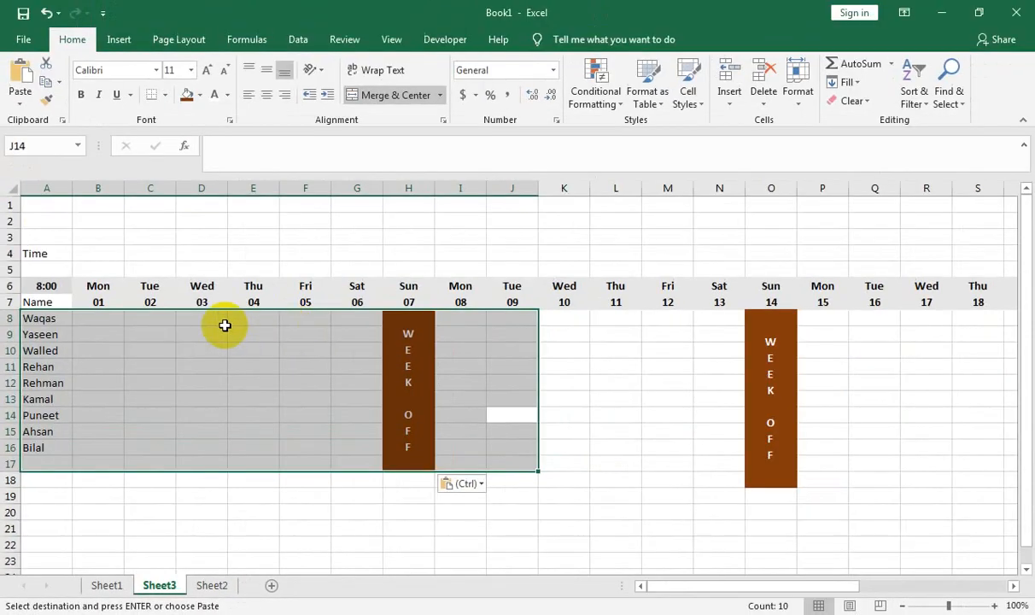
pyautogui.click(429, 338)
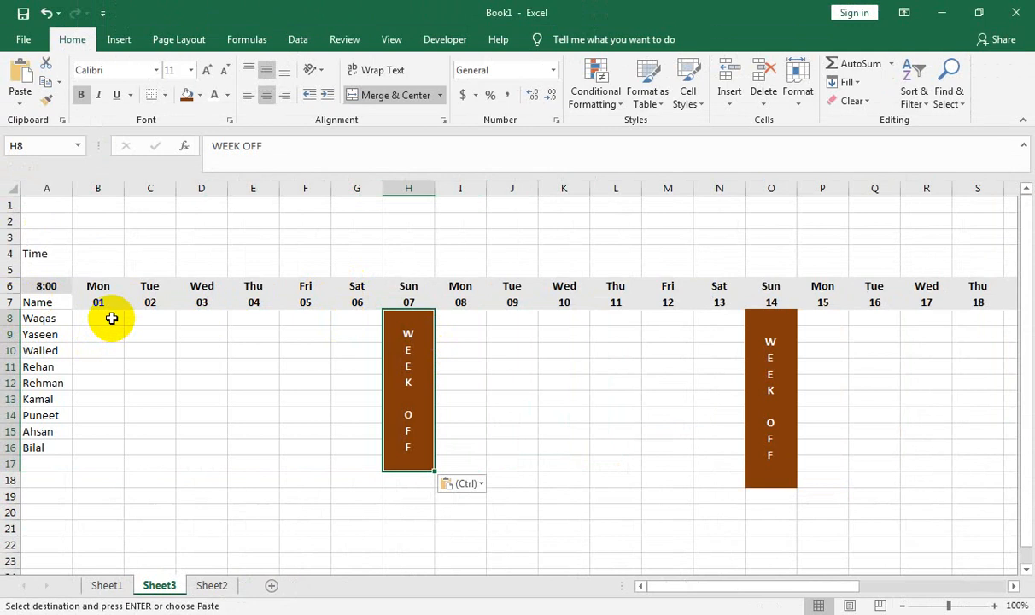
pyautogui.moveTo(97, 318); pyautogui.dragTo(952, 347)
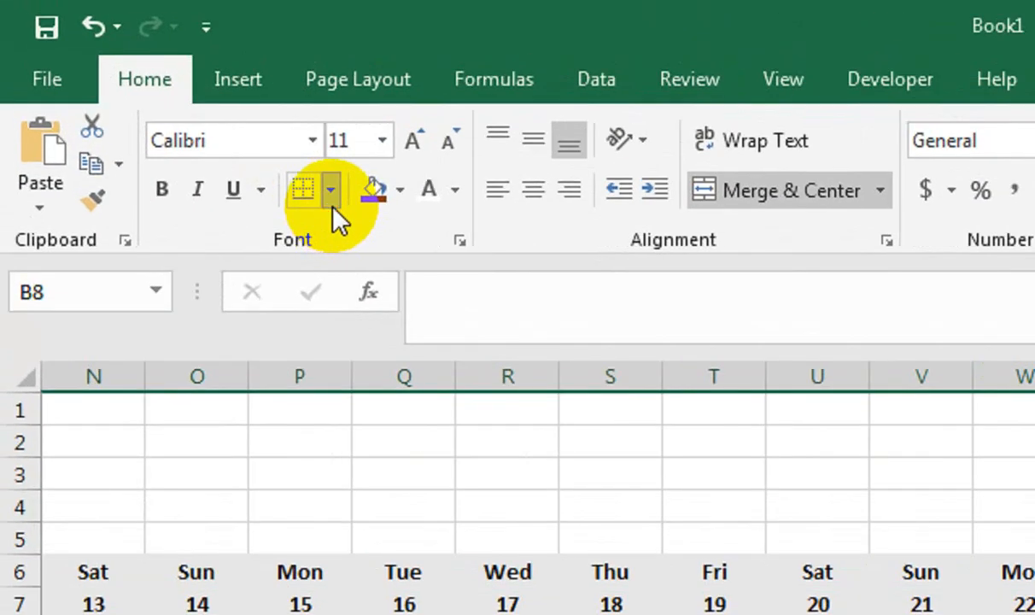
pyautogui.click(165, 95)
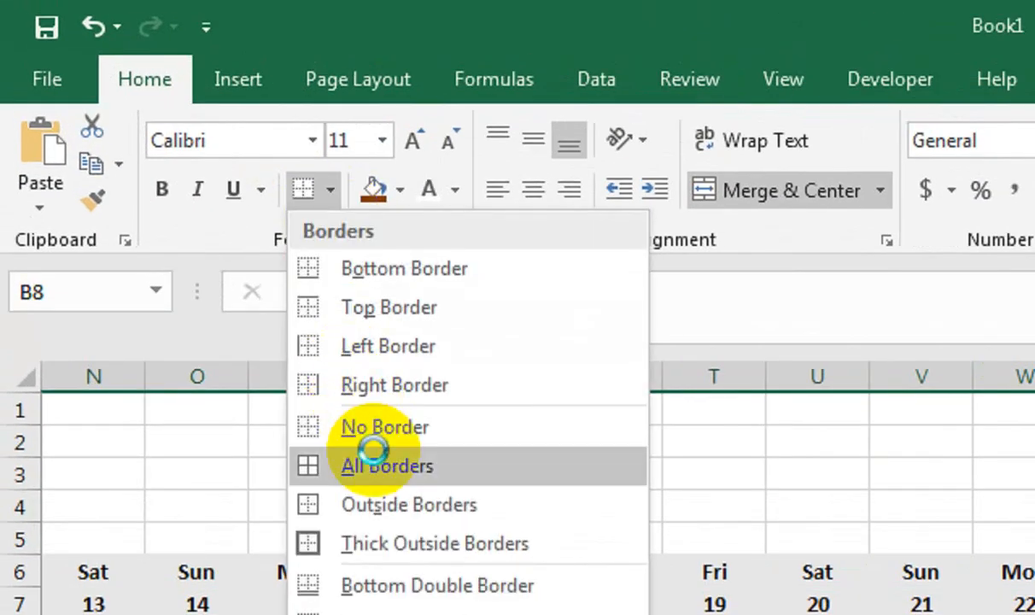
pyautogui.click(375, 465)
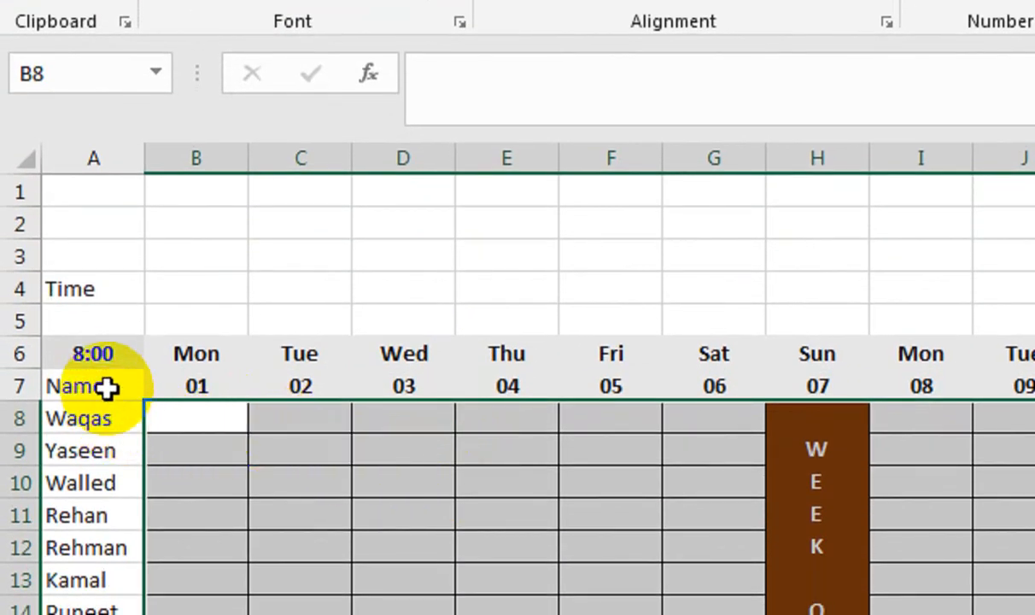
# Delete the unused rows 17 and 18 beneath the last employee name.
pyautogui.click(99, 363)
pyautogui.click(93, 409)
pyautogui.moveTo(93, 471); pyautogui.dragTo(158, 524)
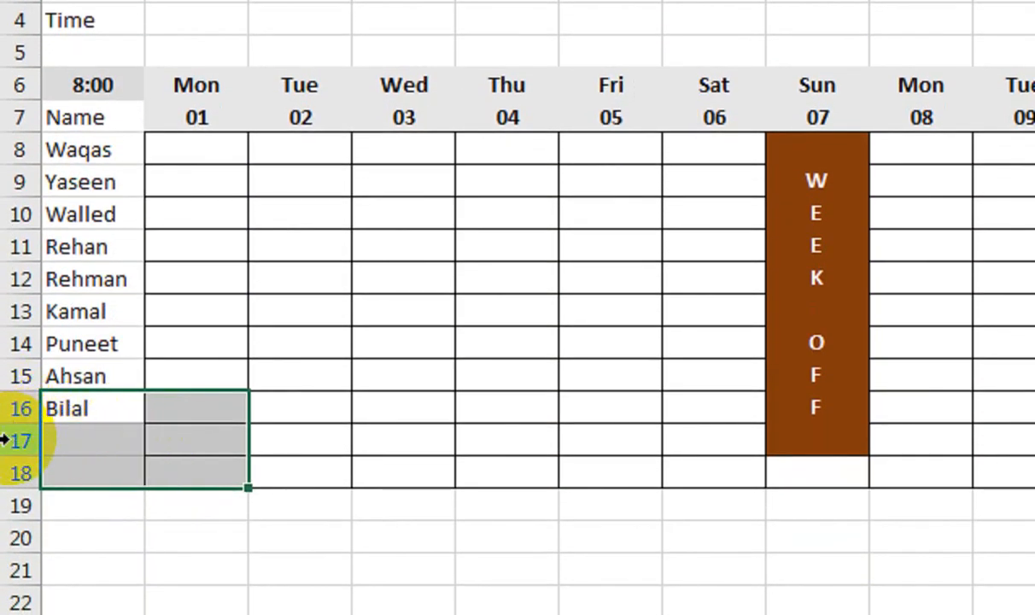
pyautogui.moveTo(5, 440); pyautogui.dragTo(6, 473)
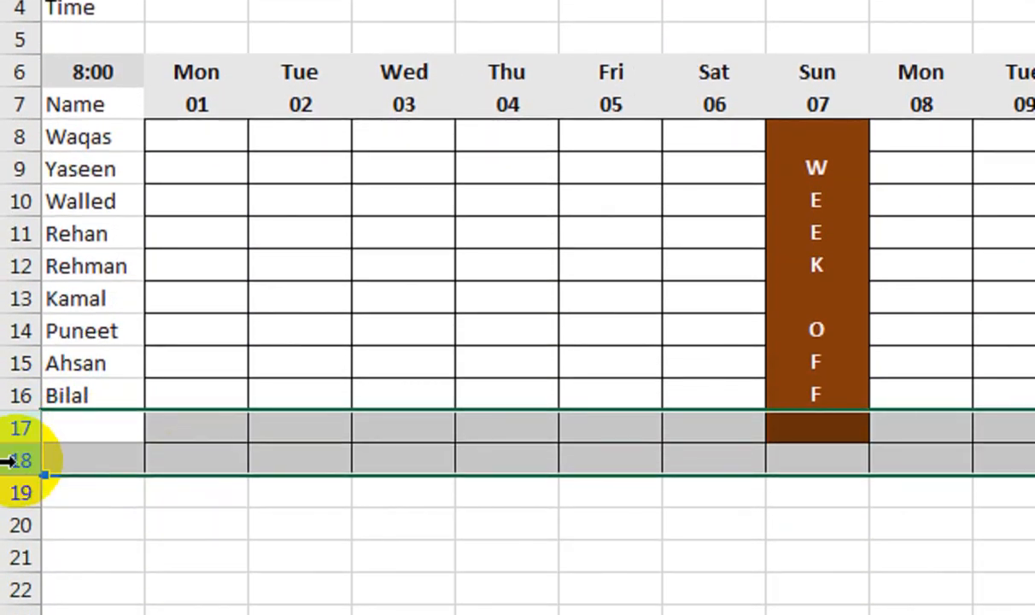
pyautogui.hotkey('ctrl', '-')
# Apply all borders to the employee names in A8:A16.
pyautogui.click(92, 201)
pyautogui.moveTo(102, 136); pyautogui.dragTo(111, 416)
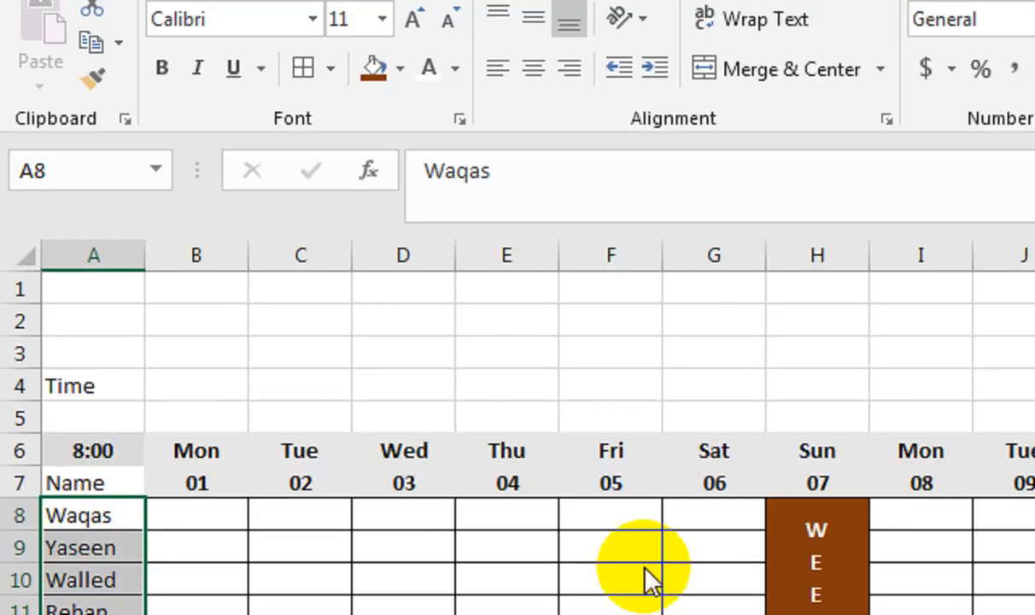
pyautogui.click(483, 466)
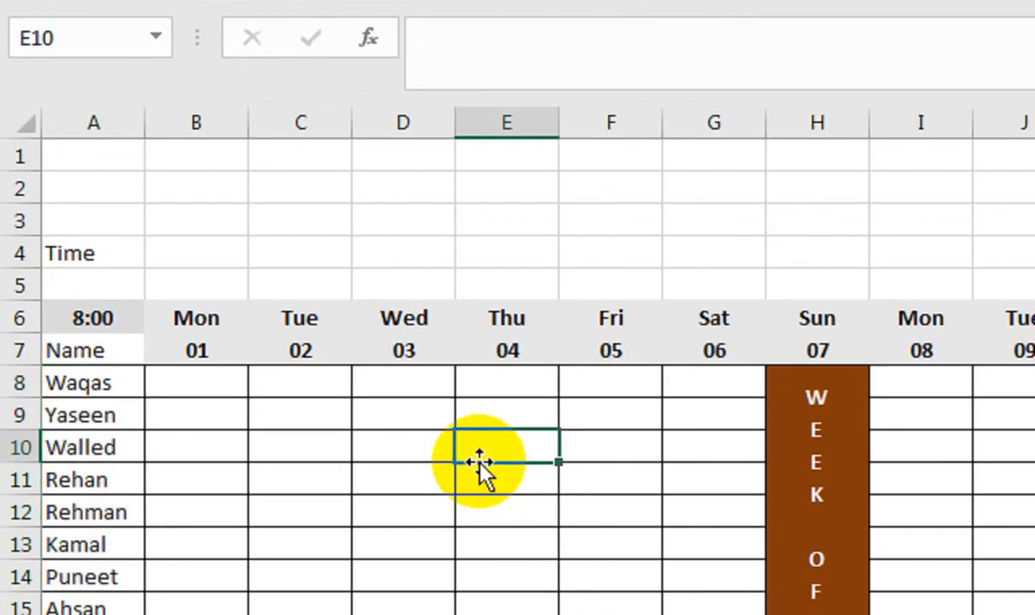
# Apply all borders to the weekday and date header rows, A6 through AF7.
pyautogui.moveTo(29, 285); pyautogui.dragTo(1029, 300)
pyautogui.moveTo(942, 302); pyautogui.dragTo(942, 301)
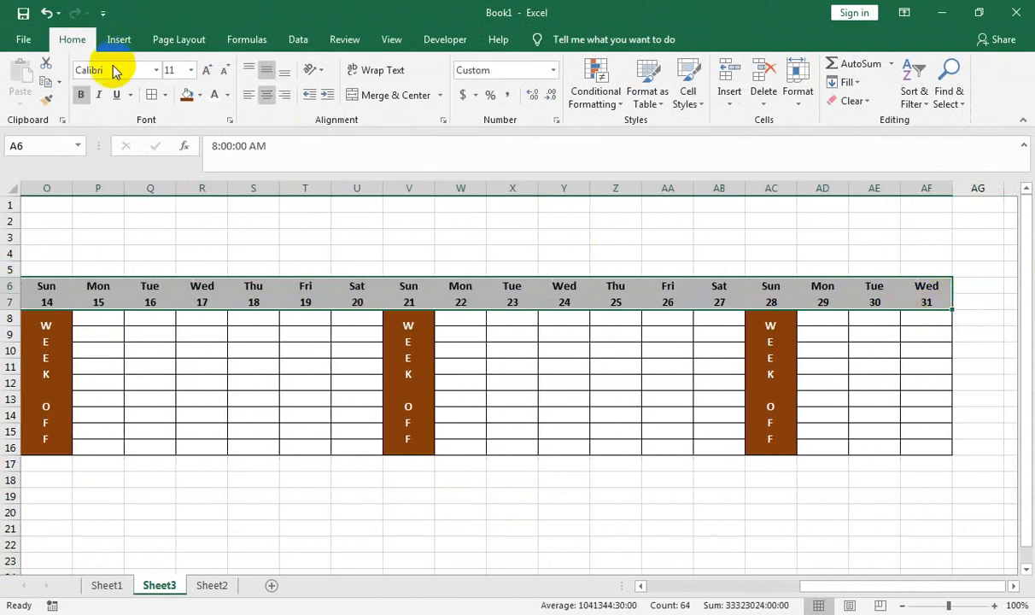
pyautogui.click(151, 99)
pyautogui.click(253, 385)
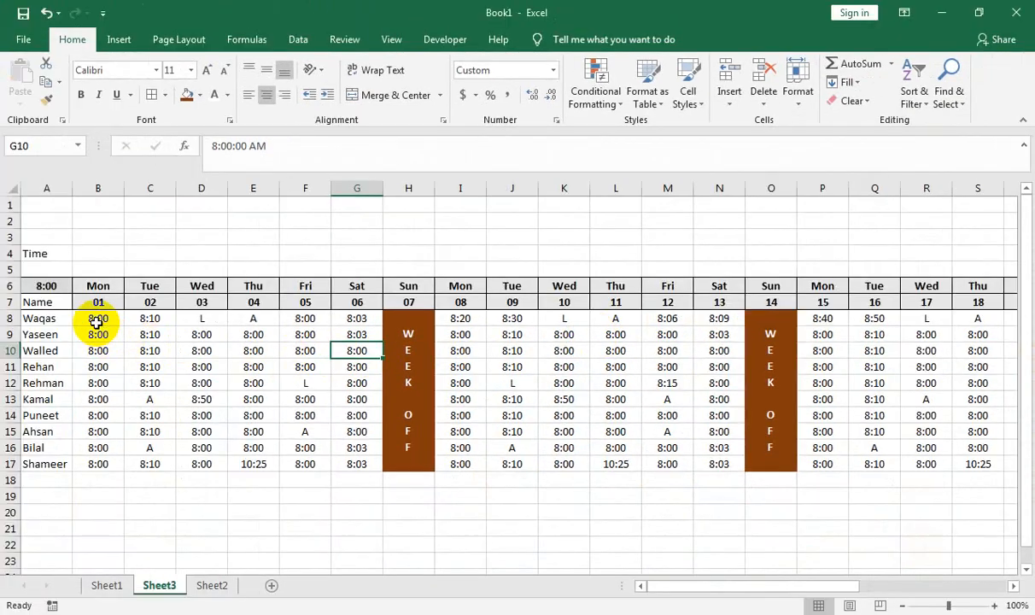
# Create an Equal To highlight rule for the value A on the attendance entries B8:AF17, choosing a custom format.
pyautogui.moveTo(96, 320)
pyautogui.mouseDown()
pyautogui.moveTo(654, 372)
pyautogui.moveTo(1028, 363)
pyautogui.moveTo(825, 397)
pyautogui.mouseUp()
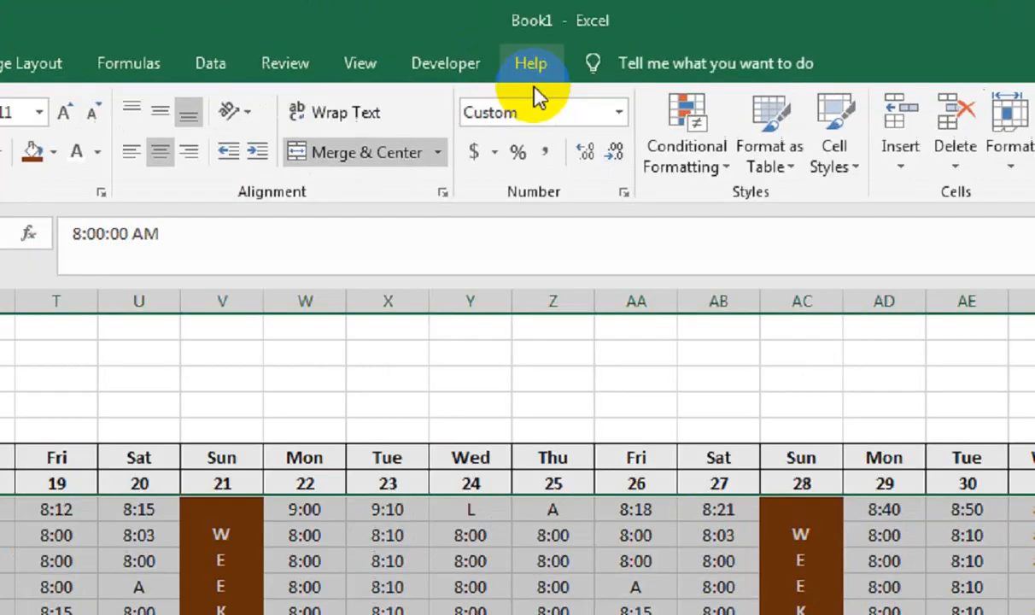
pyautogui.click(691, 163)
pyautogui.moveTo(730, 227)
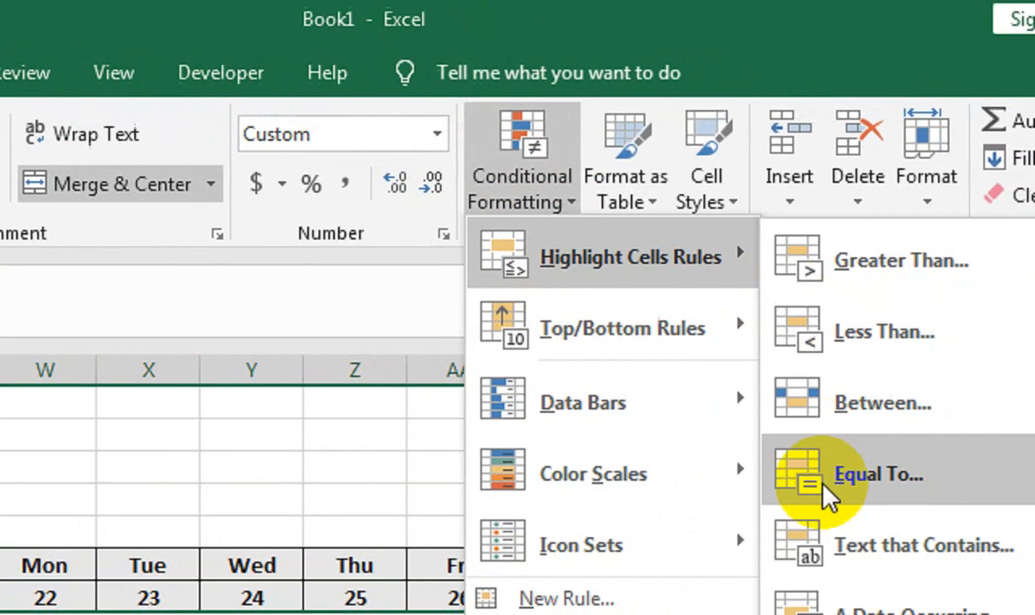
pyautogui.click(826, 495)
pyautogui.write('A')
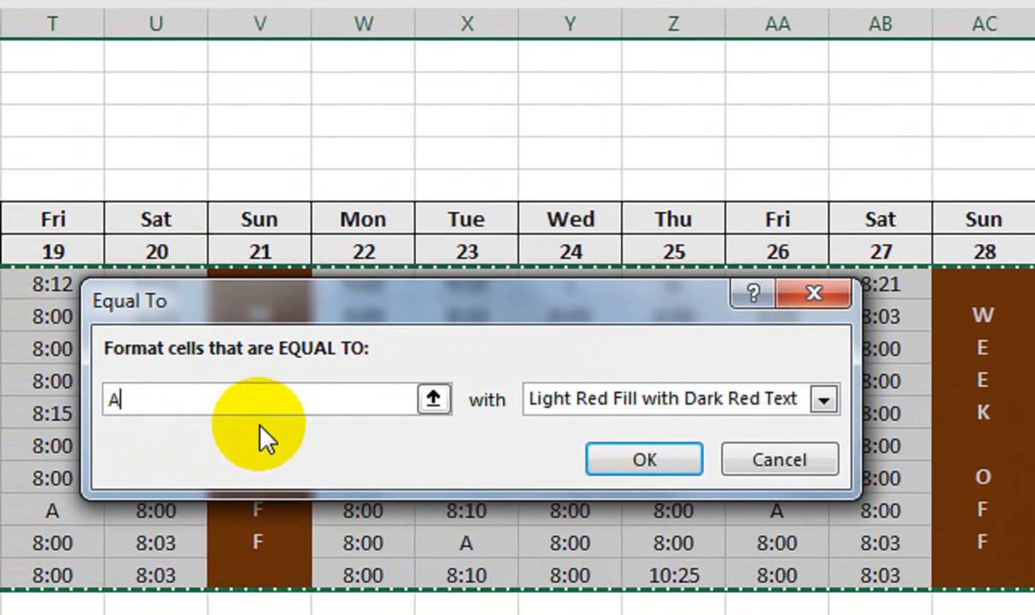
pyautogui.click(620, 394)
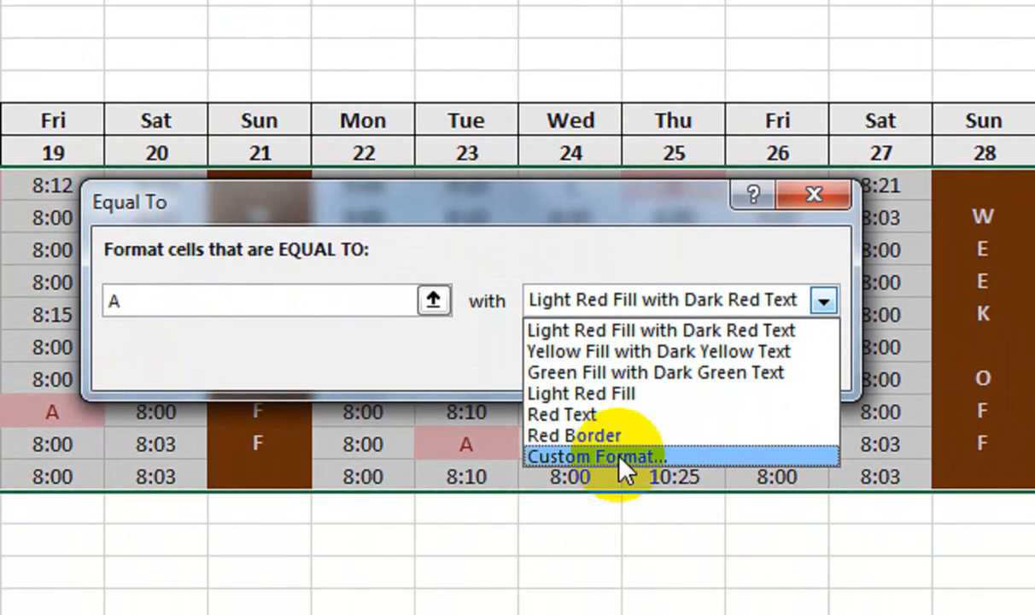
pyautogui.click(610, 555)
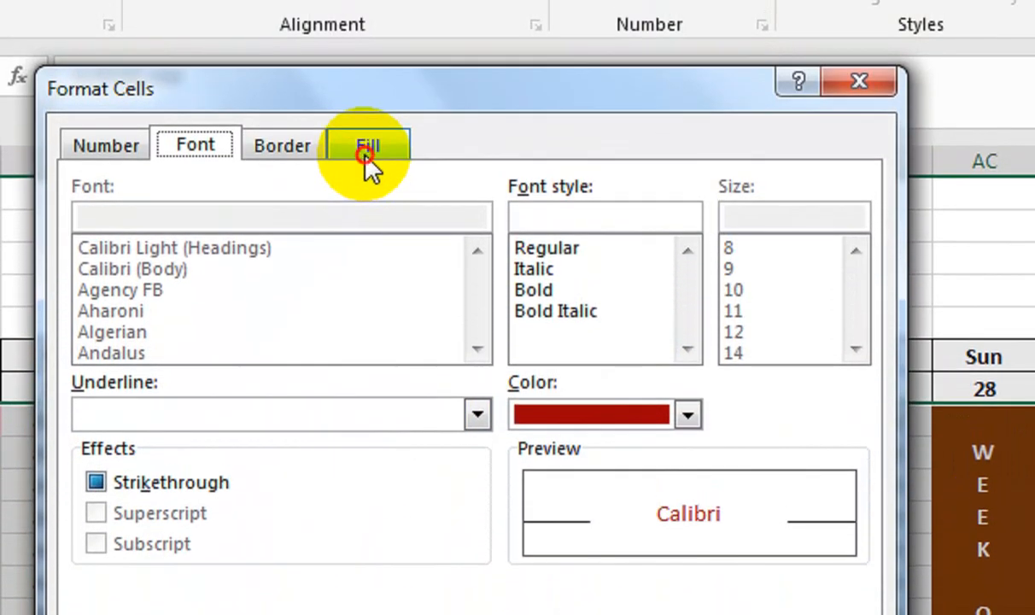
# Give the A rule's custom format a dark red fill with bold white text and confirm the rule.
pyautogui.click(370, 145)
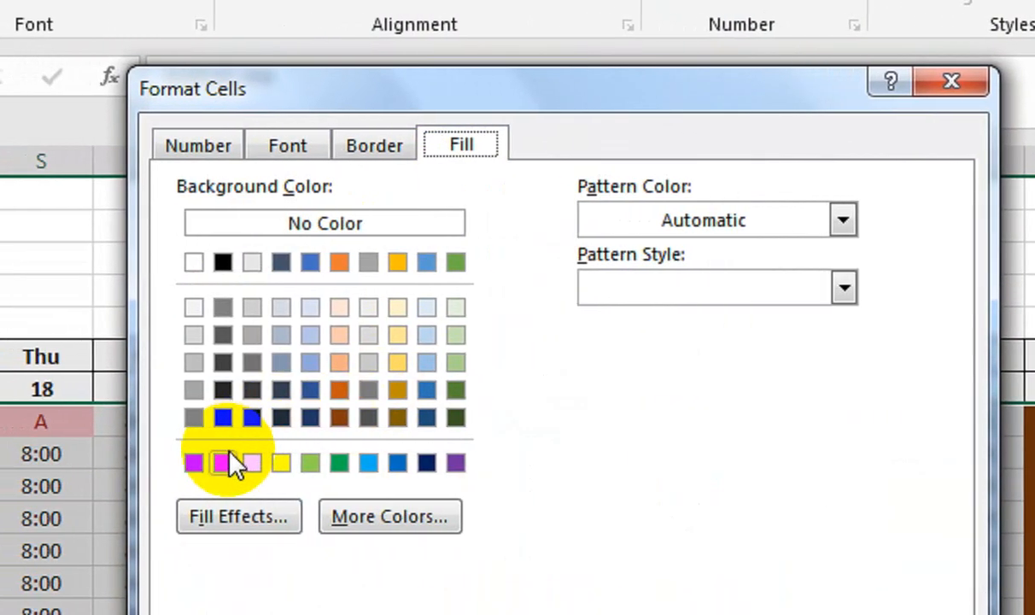
pyautogui.click(101, 461)
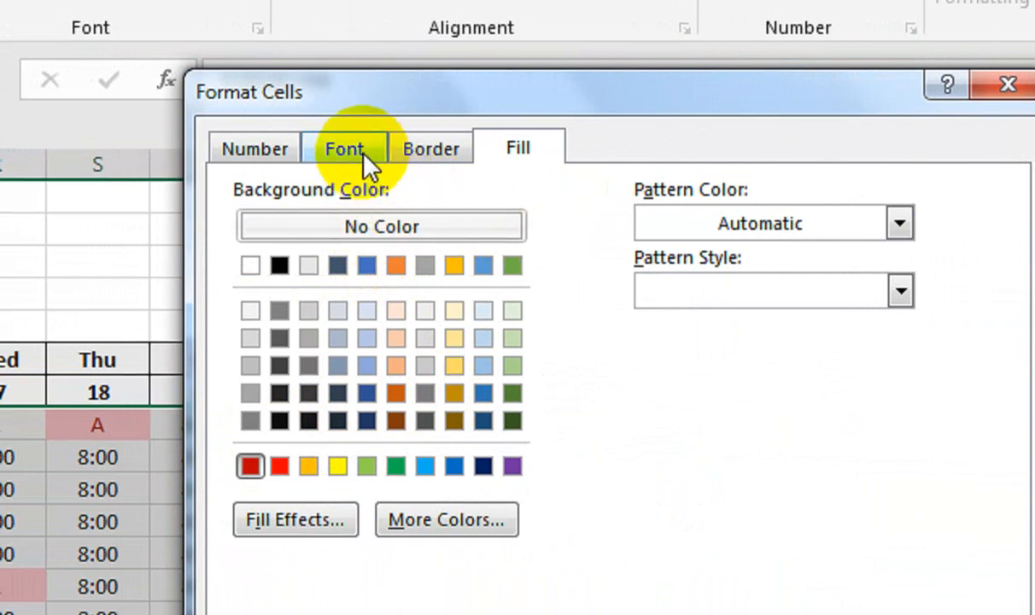
pyautogui.click(359, 160)
pyautogui.click(687, 296)
pyautogui.click(739, 418)
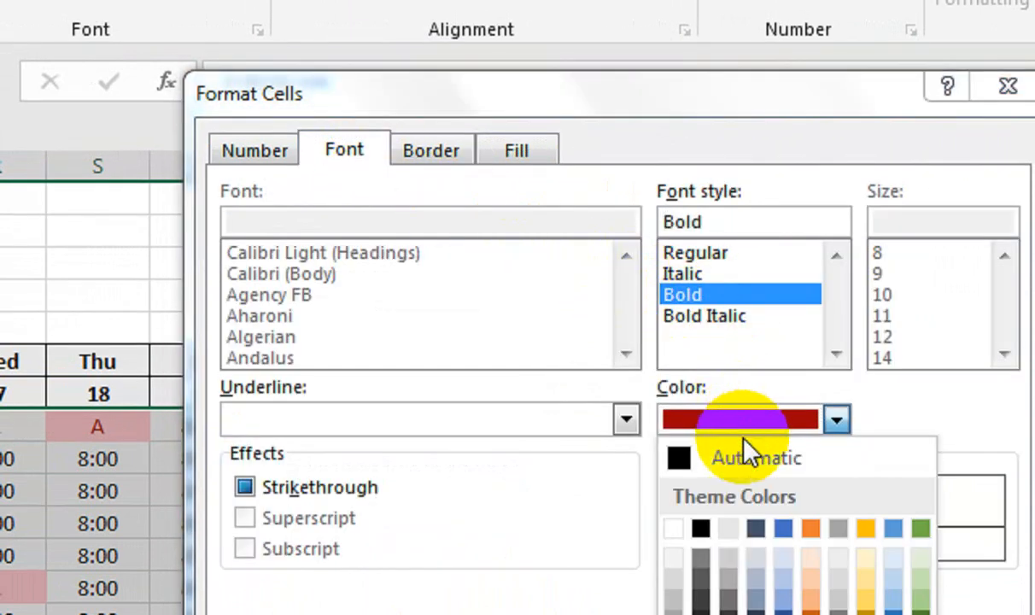
pyautogui.click(686, 528)
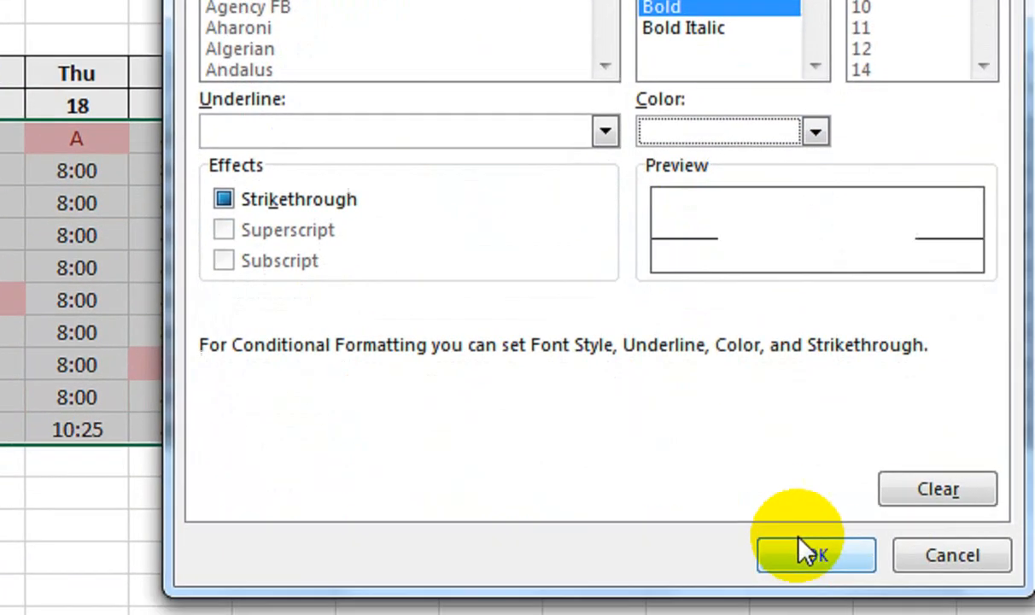
pyautogui.click(802, 546)
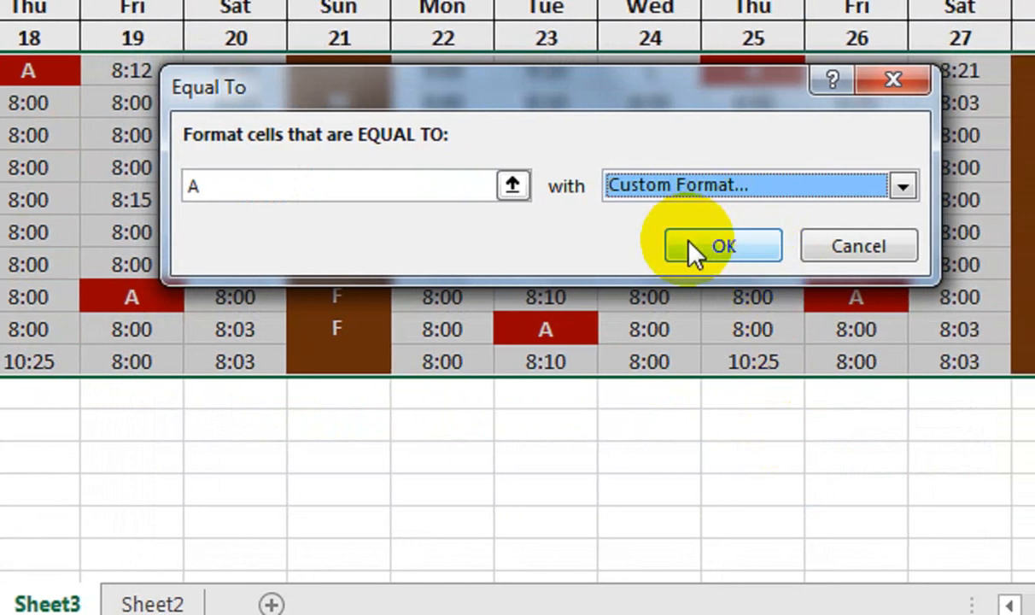
pyautogui.click(717, 247)
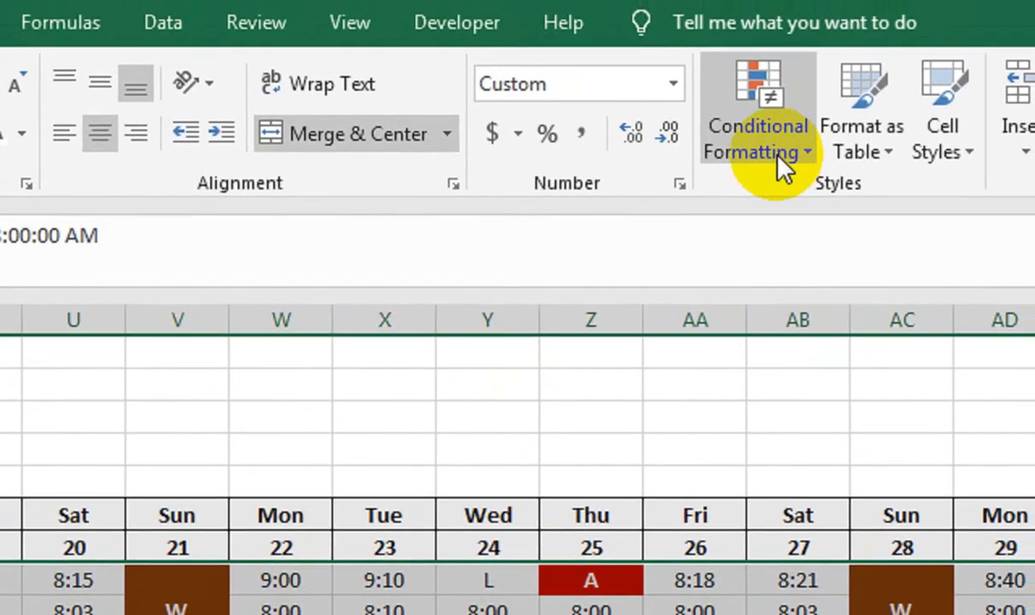
# Add an Equal To highlight rule for the value L using Yellow Fill with Dark Yellow Text.
pyautogui.click(776, 165)
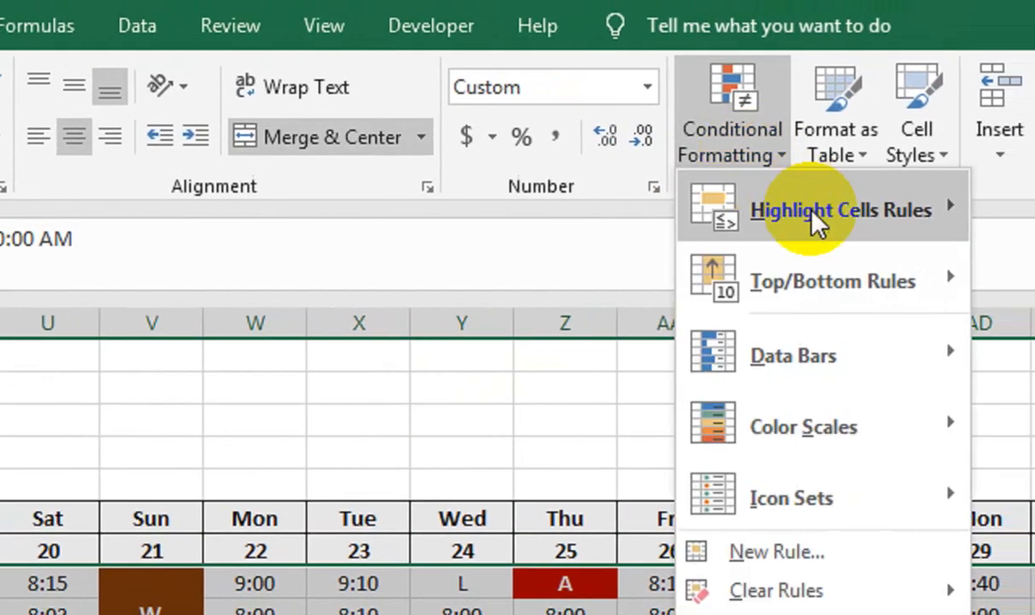
pyautogui.moveTo(940, 224)
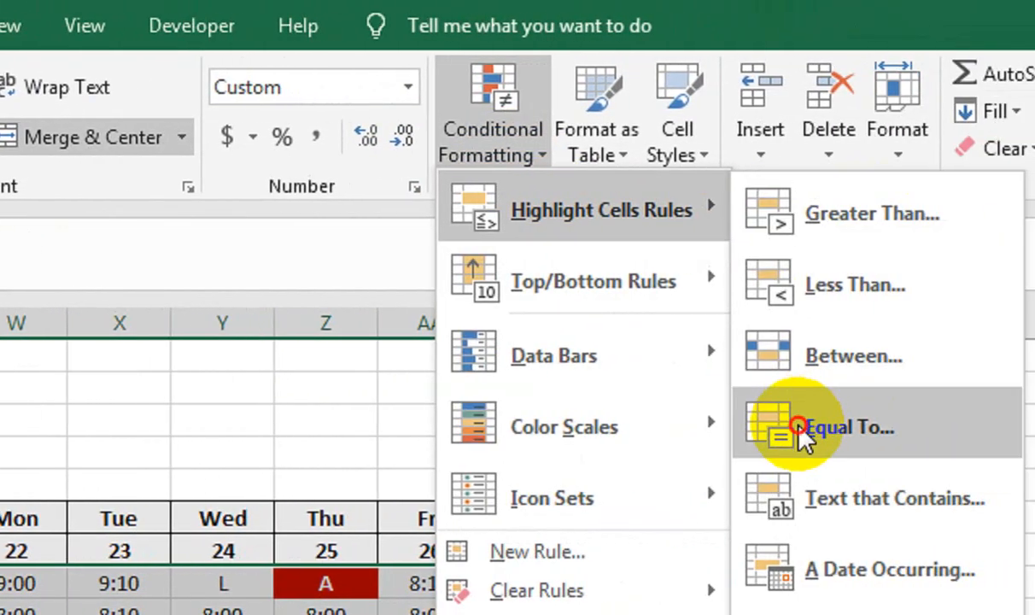
pyautogui.click(798, 427)
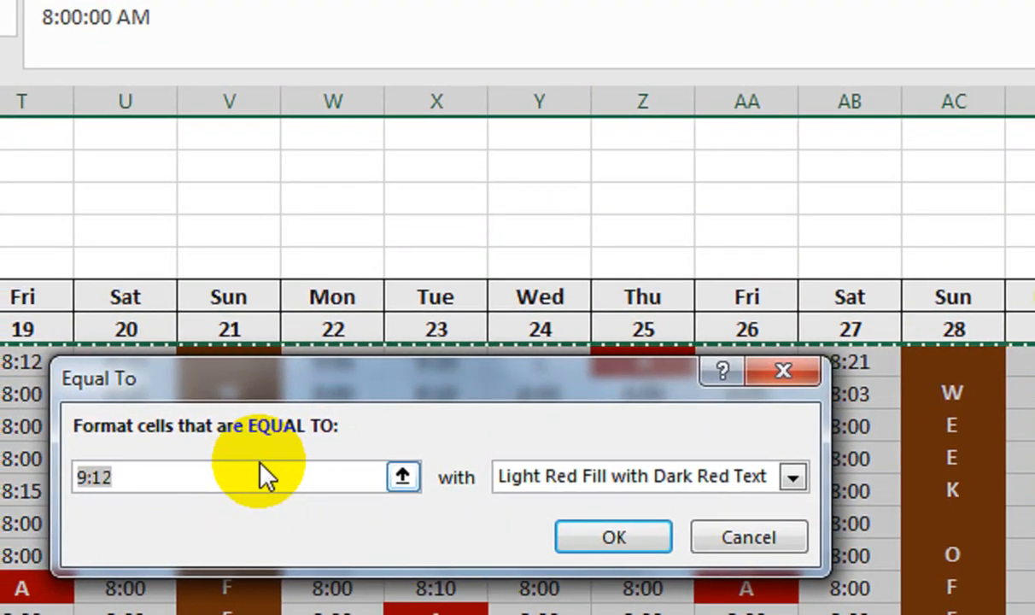
pyautogui.write('L')
pyautogui.click(555, 476)
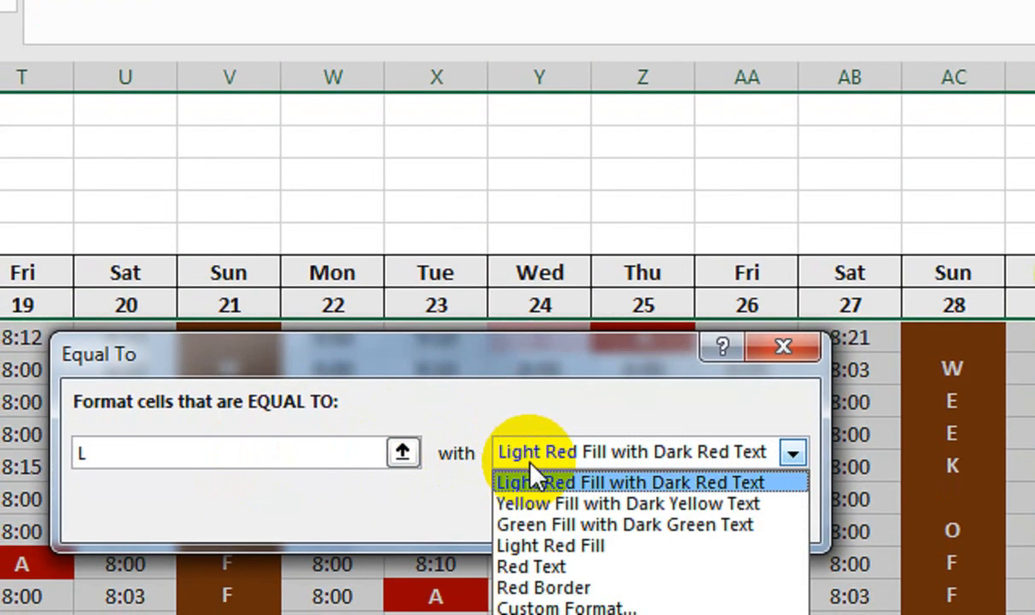
pyautogui.click(538, 533)
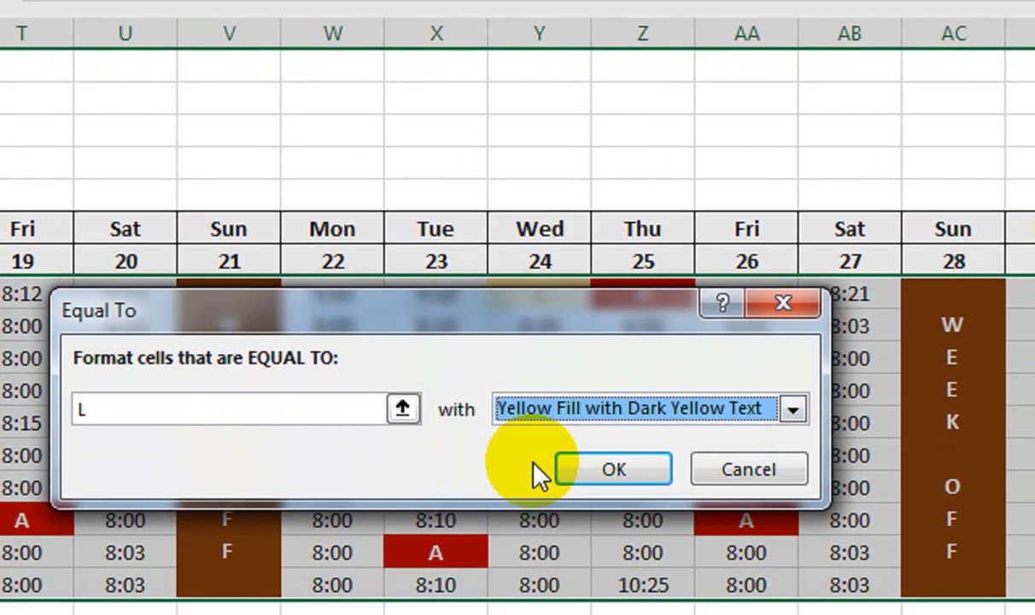
pyautogui.click(632, 472)
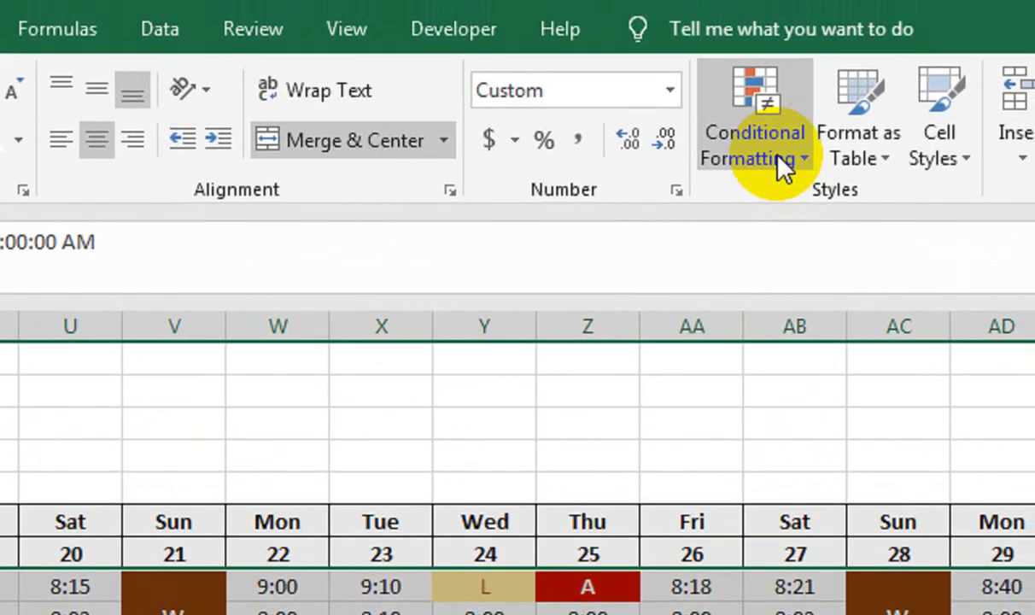
# Edit the existing conditional formatting rule for the value A and change its fill to standard red.
pyautogui.click(789, 98)
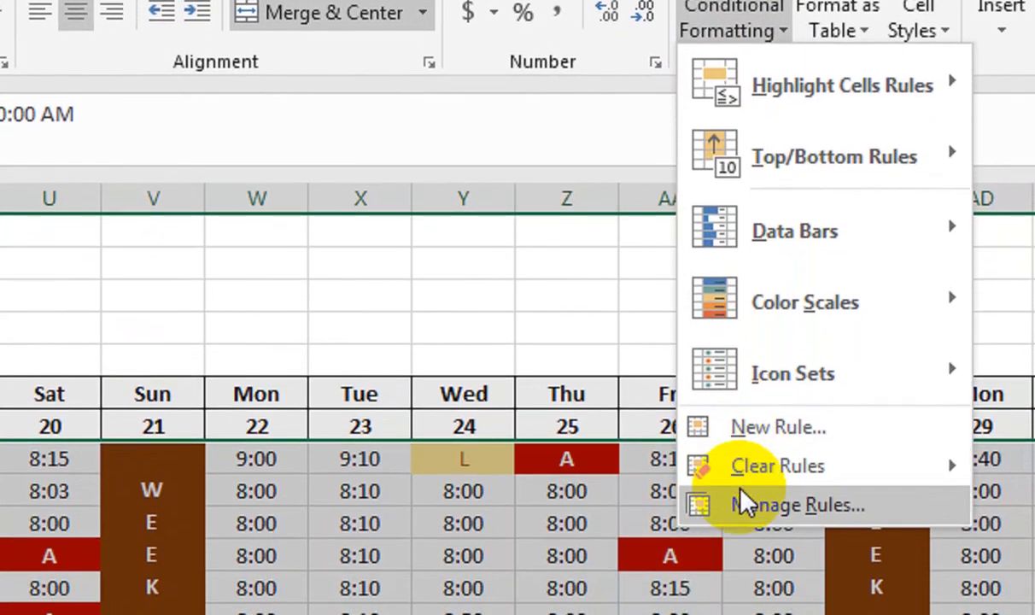
pyautogui.click(750, 547)
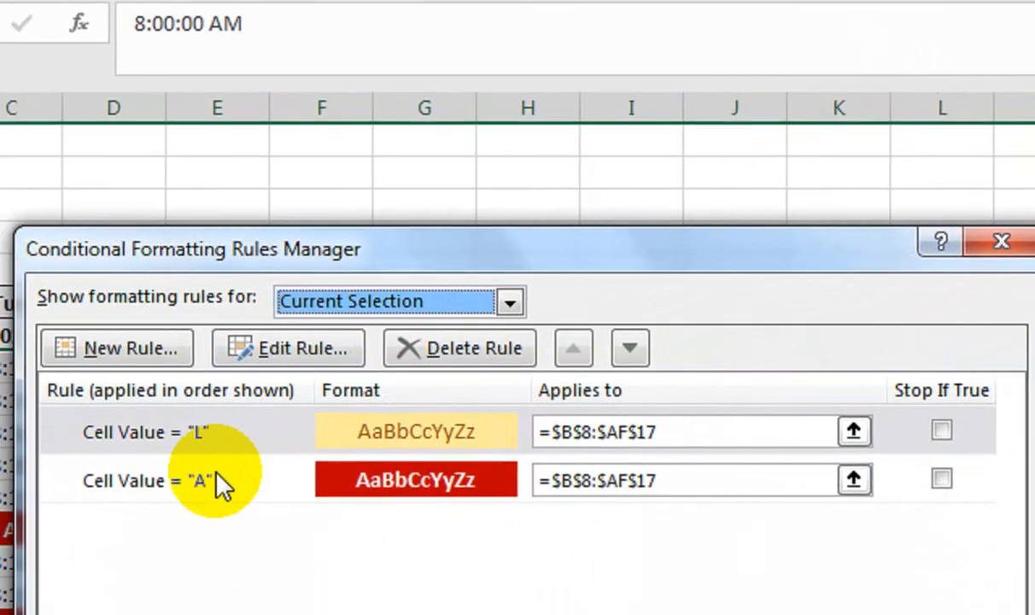
pyautogui.click(223, 481)
pyautogui.click(247, 348)
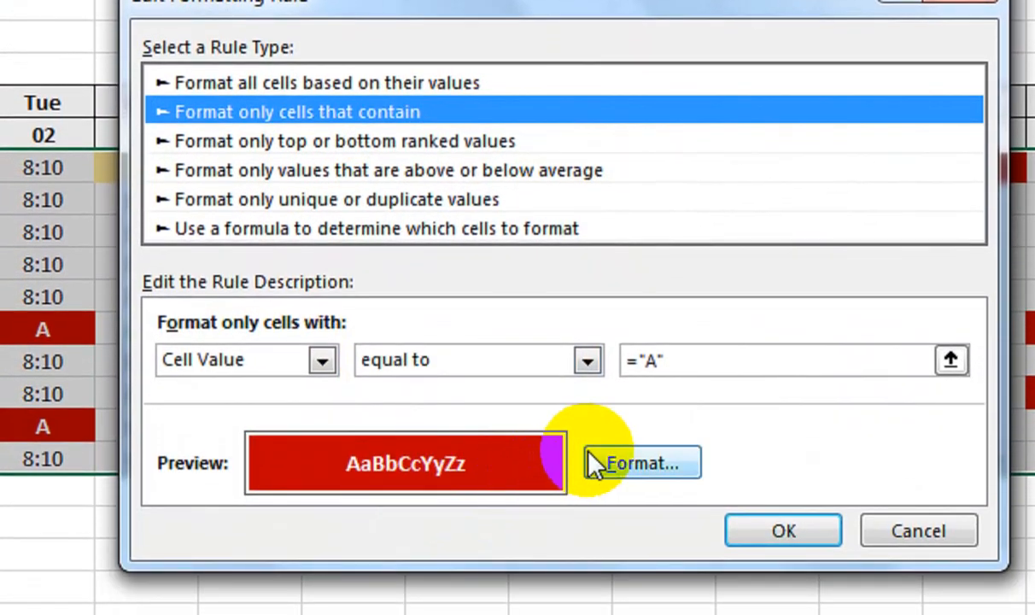
pyautogui.click(610, 606)
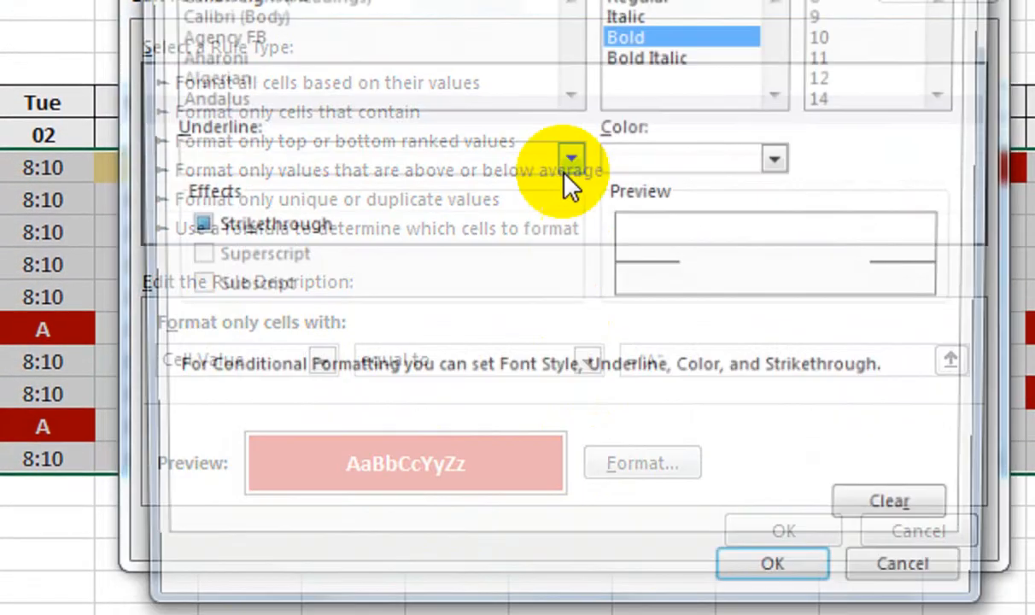
pyautogui.click(461, 16)
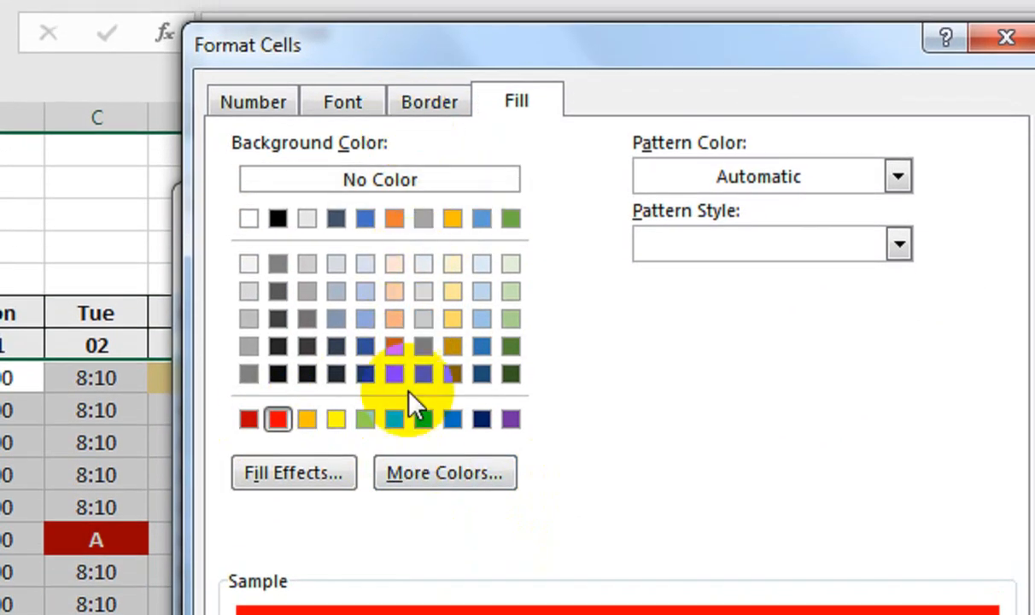
# Lighten the A rule's fill to a custom pale red with Red 255 and Green about 147, and apply the edited rule.
pyautogui.click(422, 461)
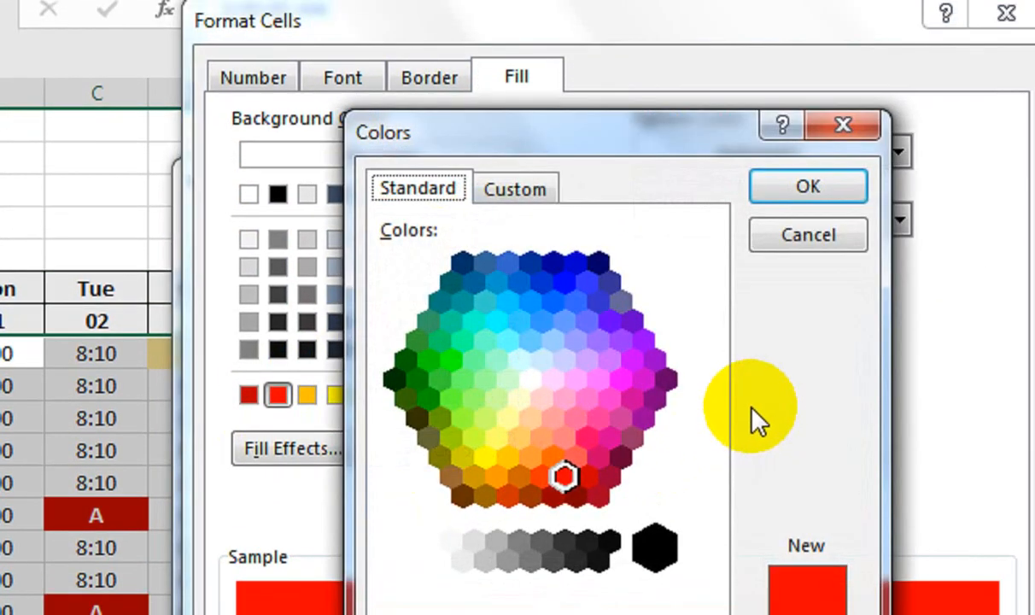
pyautogui.click(525, 164)
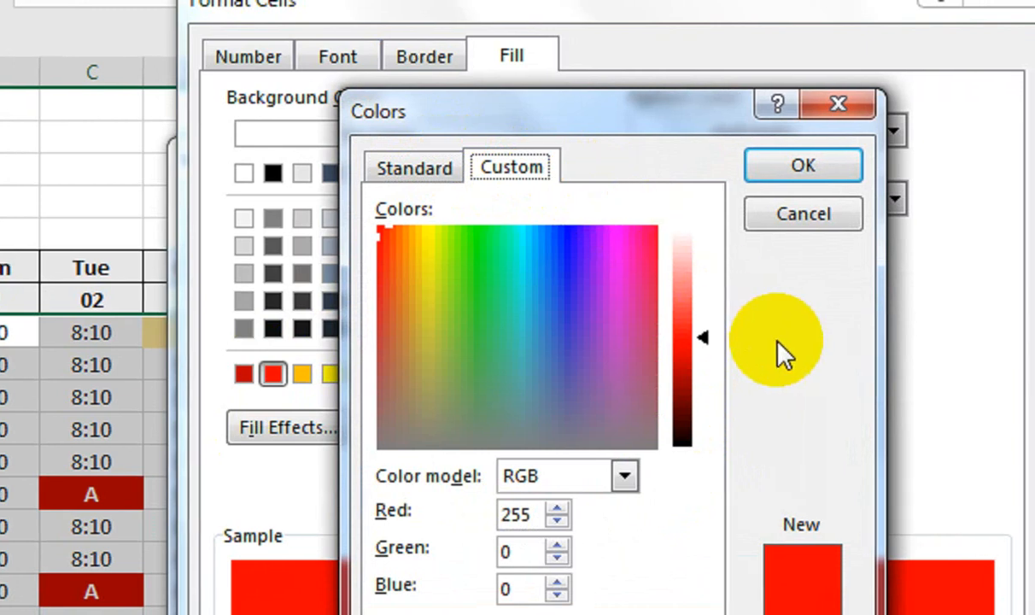
pyautogui.moveTo(702, 339); pyautogui.dragTo(702, 312)
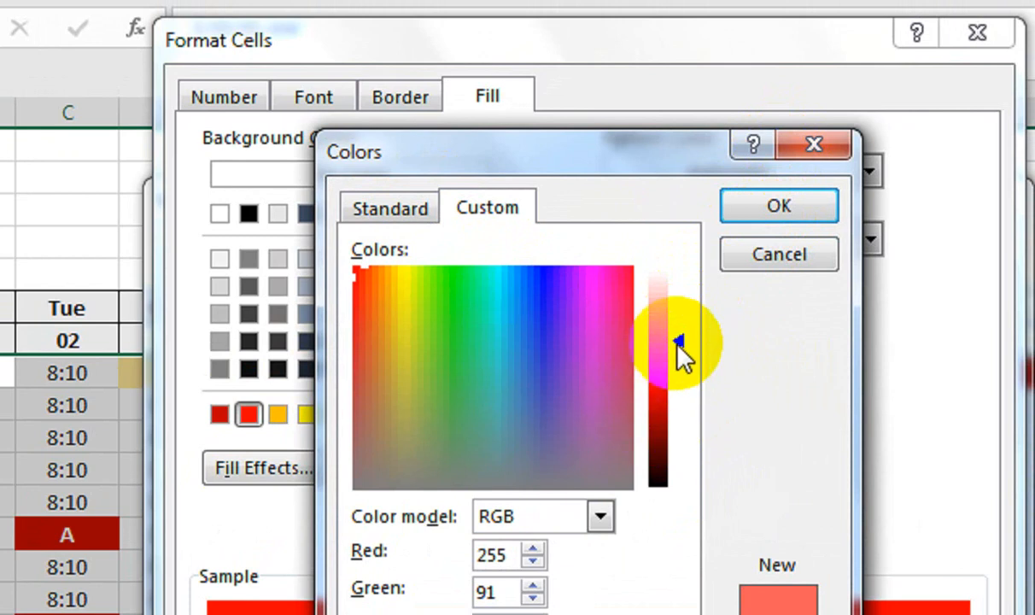
pyautogui.moveTo(677, 342); pyautogui.dragTo(677, 317)
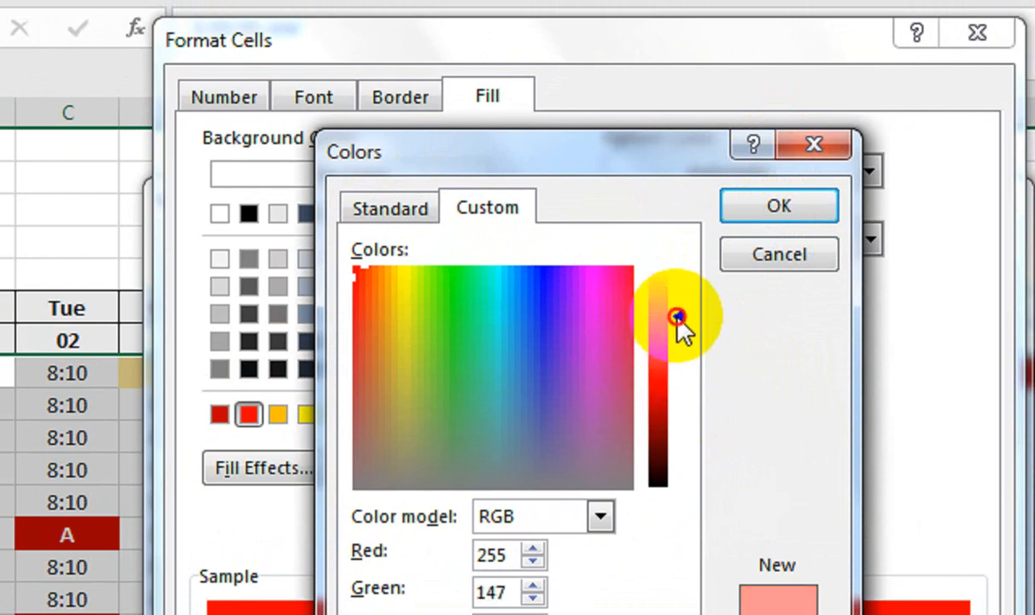
pyautogui.click(763, 204)
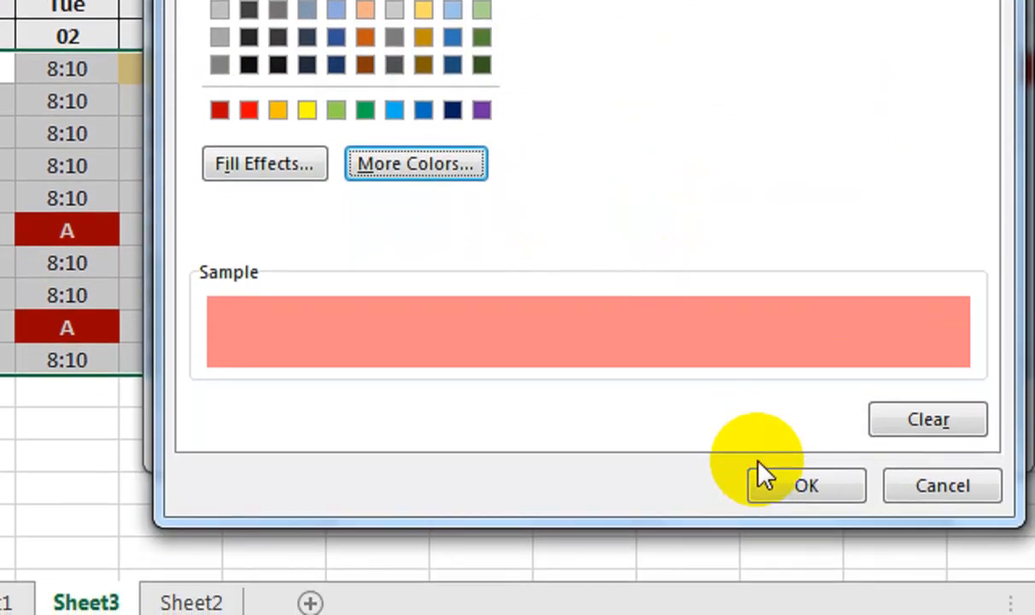
pyautogui.click(762, 523)
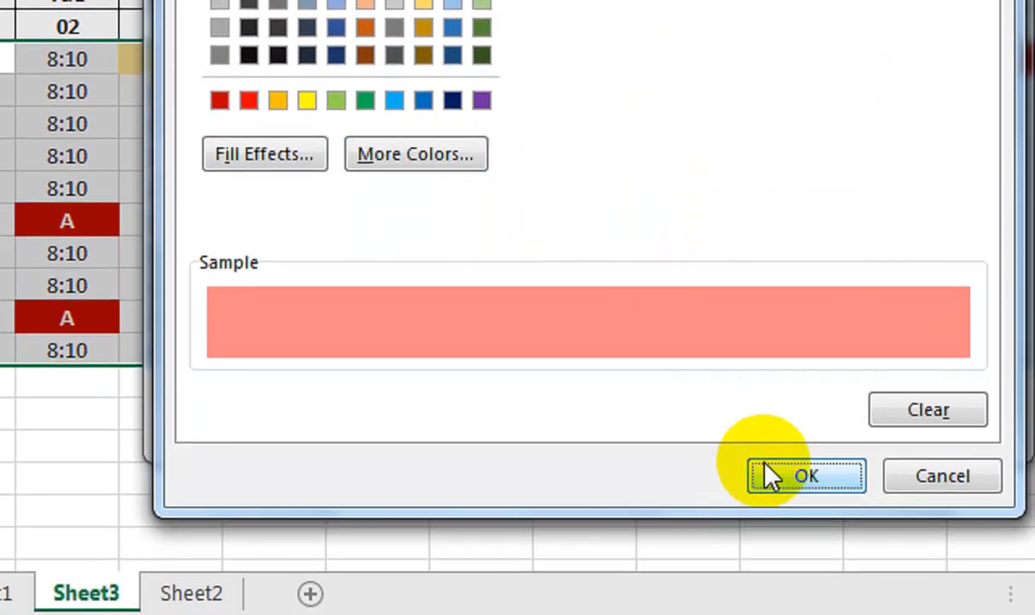
pyautogui.click(756, 418)
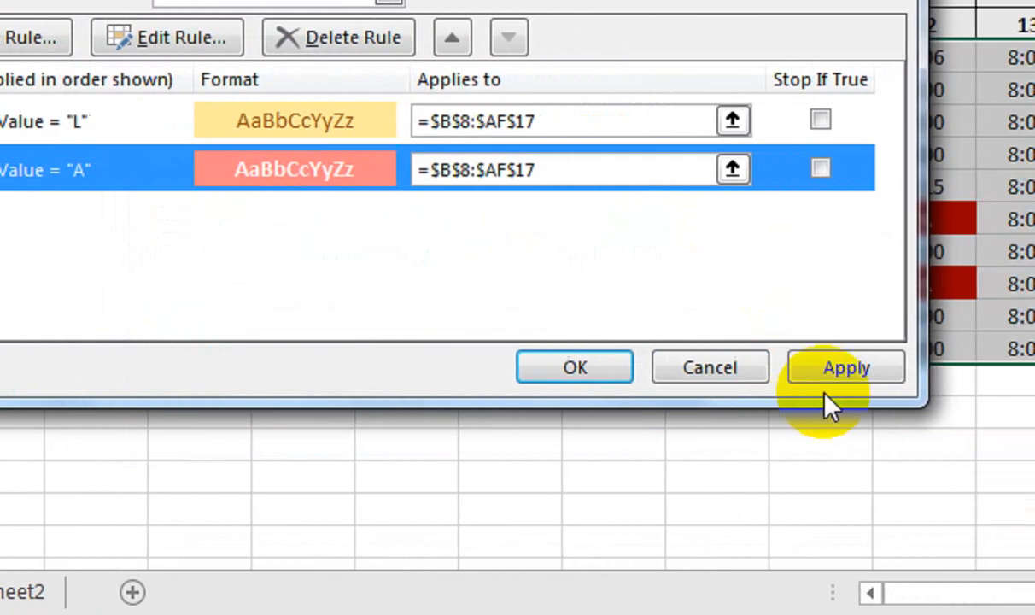
pyautogui.click(990, 371)
pyautogui.click(547, 362)
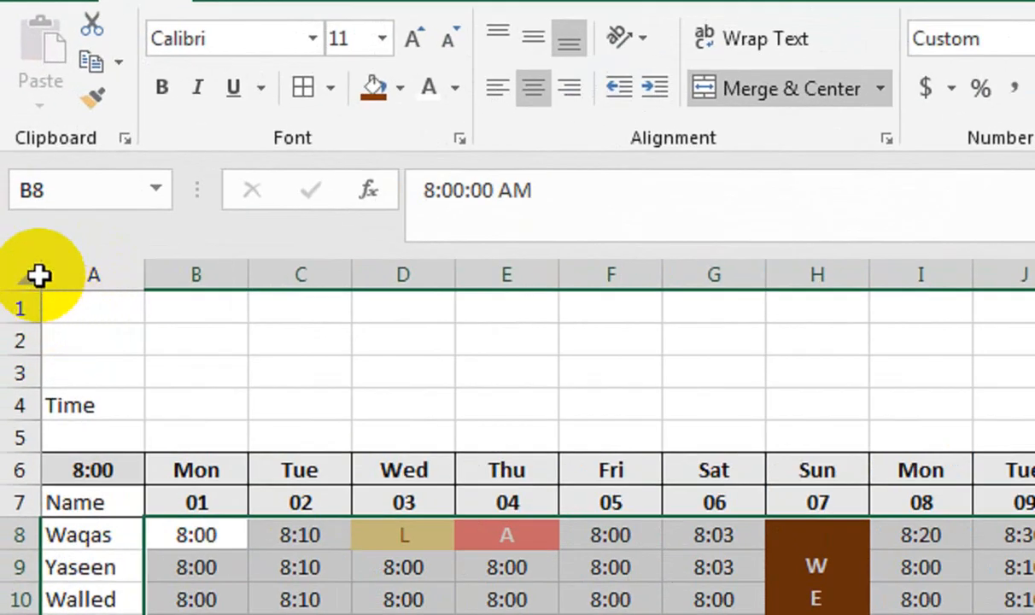
# AutoFit the width of all columns in the sheet to their contents.
pyautogui.click(41, 275)
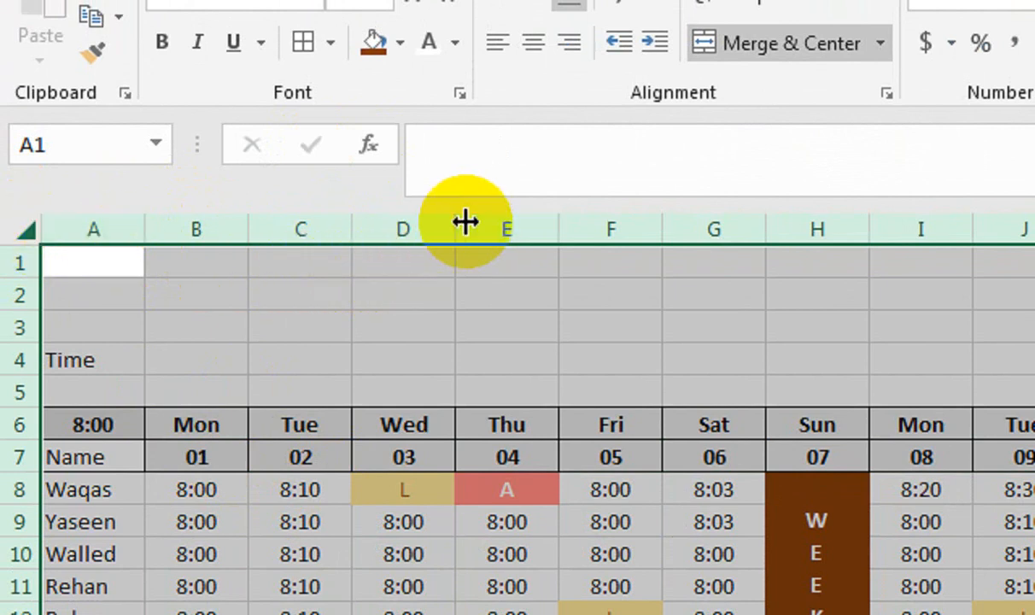
pyautogui.moveTo(465, 222); pyautogui.dragTo(408, 224)
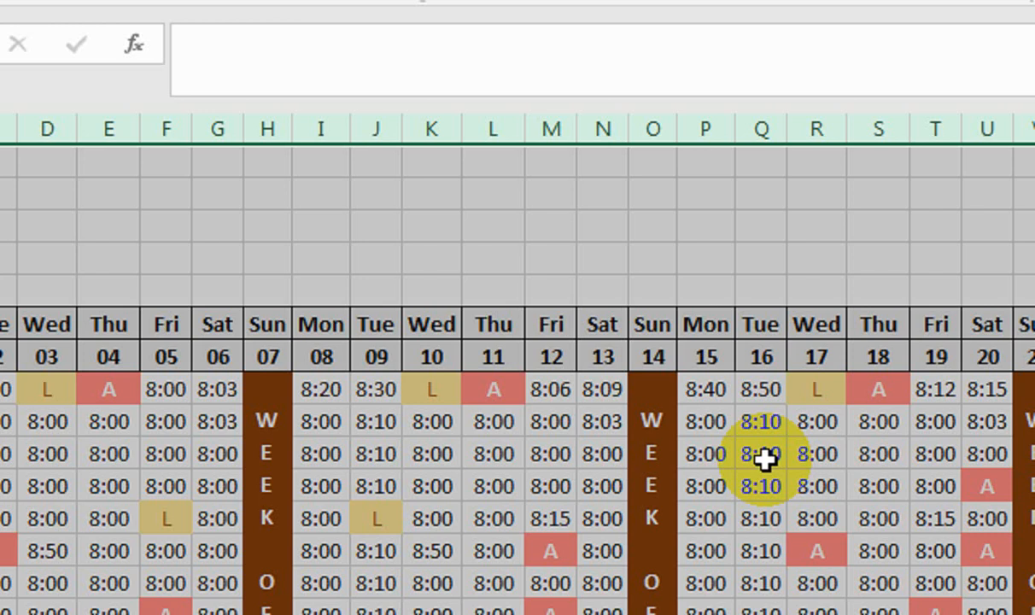
pyautogui.moveTo(215, 390); pyautogui.dragTo(171, 391)
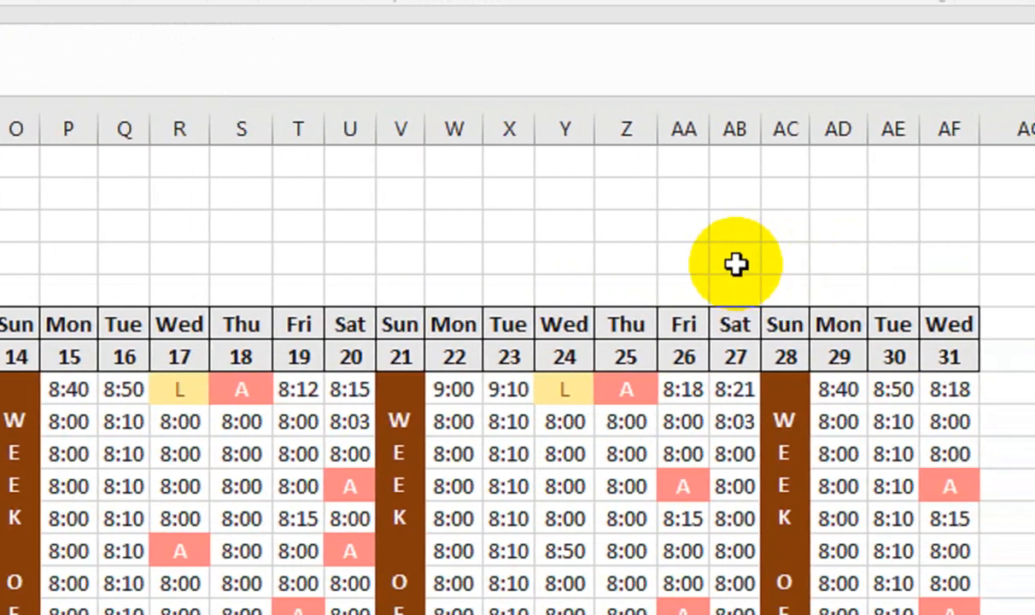
# Merge and centre the cells AB4:AD5 above the date headers and enter the label WORKING DAYS.
pyautogui.moveTo(734, 263); pyautogui.dragTo(779, 305)
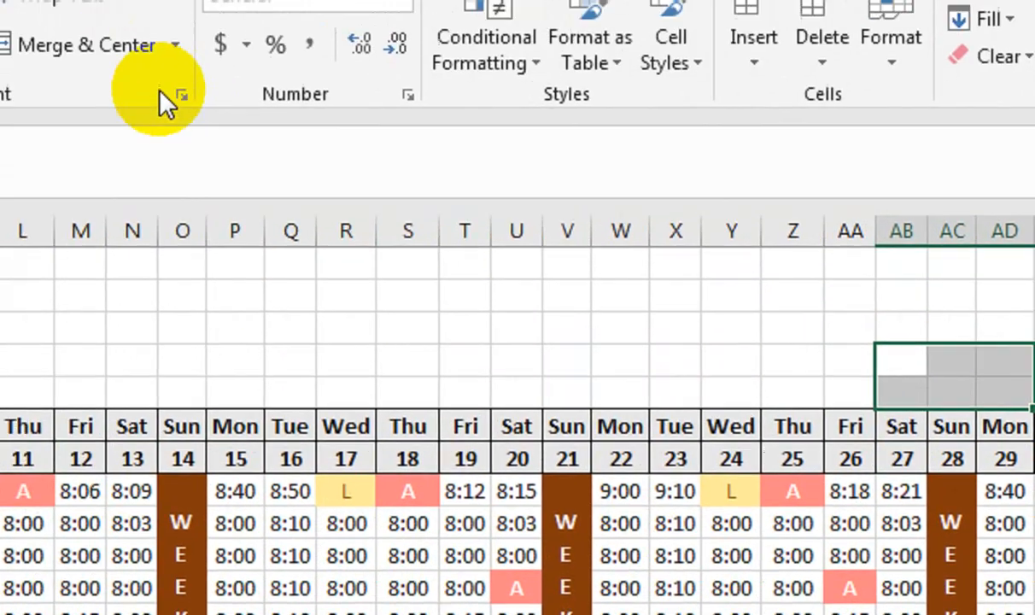
pyautogui.click(86, 44)
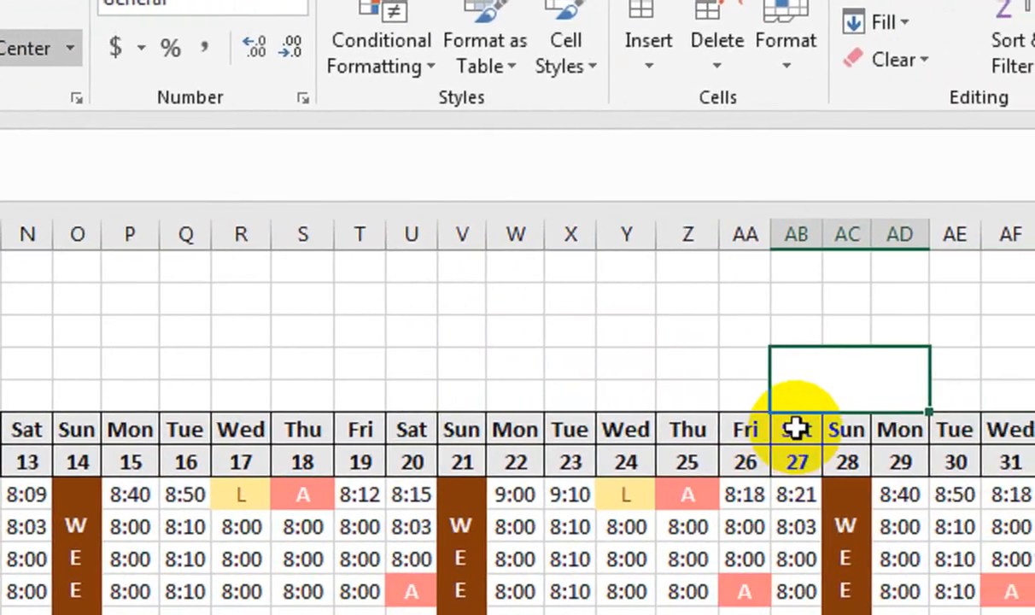
pyautogui.write('WORKIN')
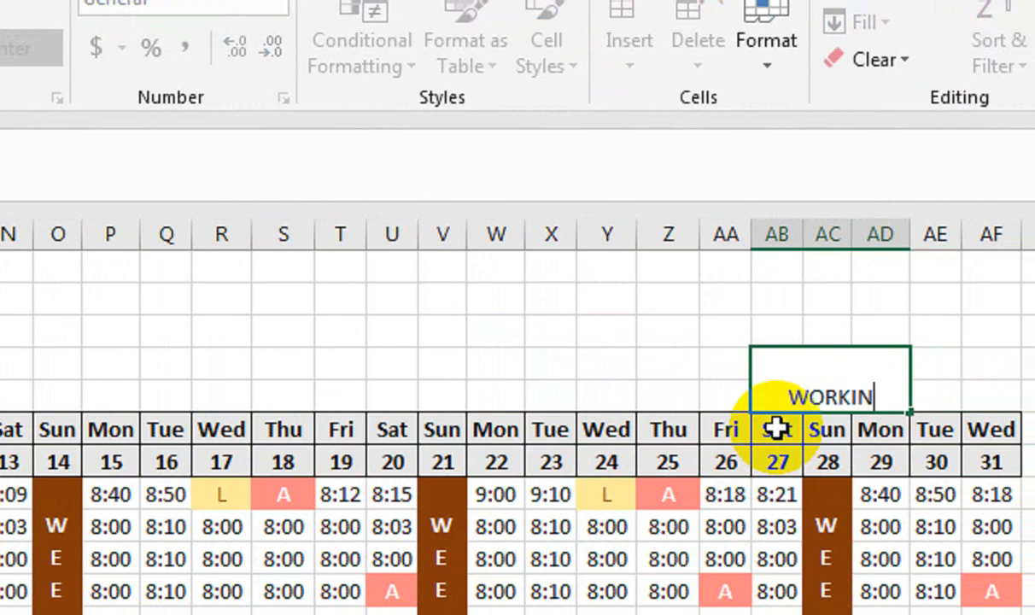
pyautogui.write('G DAYS')
pyautogui.hotkey('ctrl', 'Return')
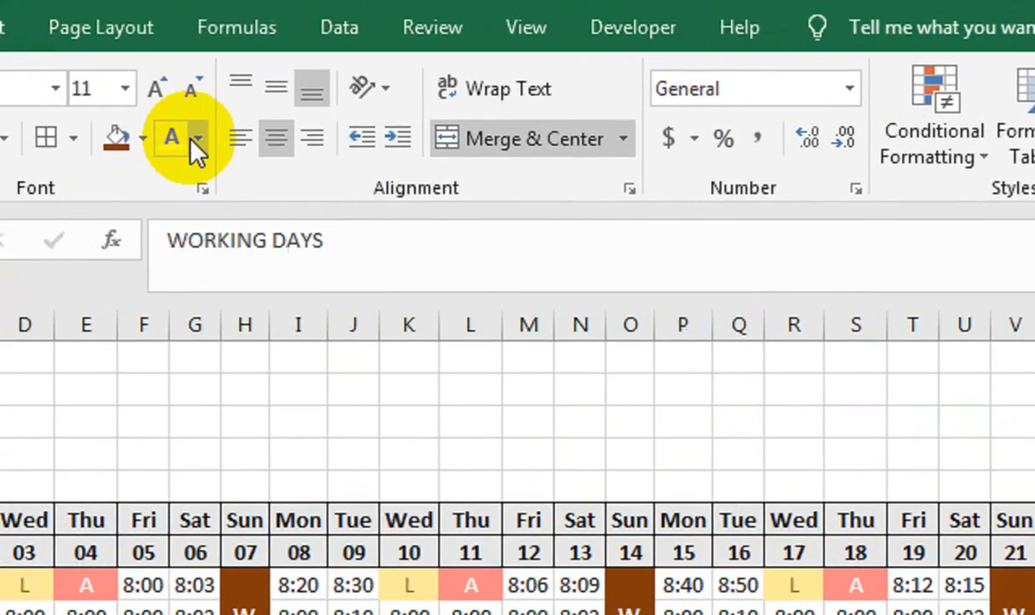
# Format the WORKING DAYS label with white text on a black fill, one font size larger, and vertically centred.
pyautogui.click(196, 140)
pyautogui.click(234, 155)
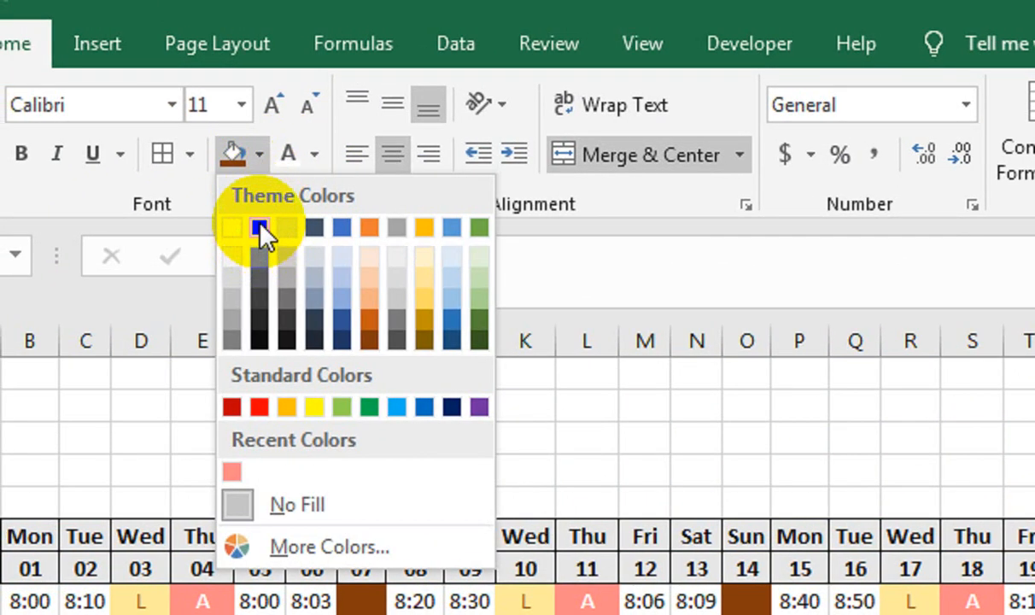
pyautogui.click(257, 227)
pyautogui.click(290, 175)
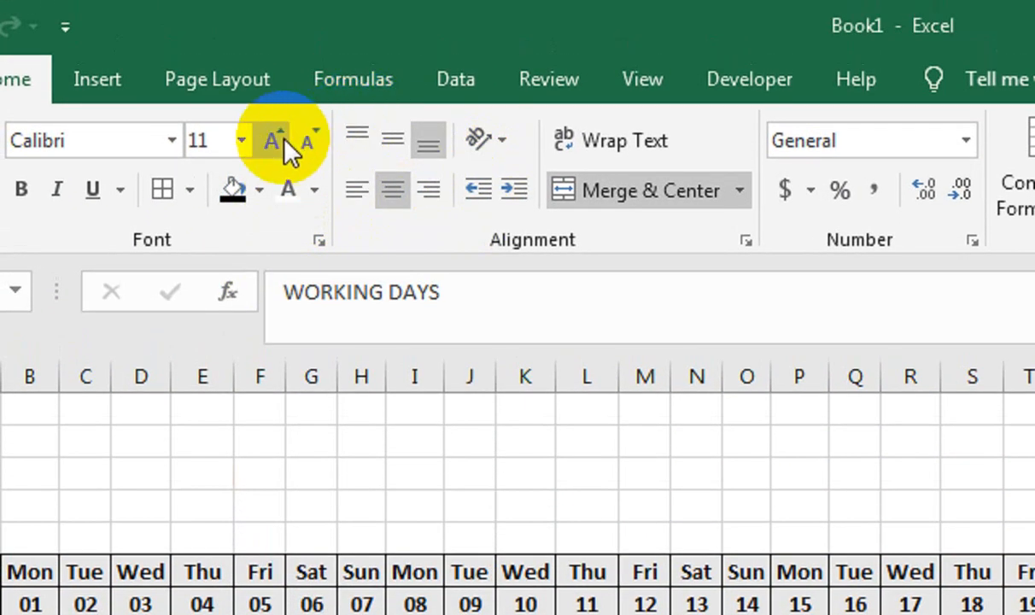
pyautogui.click(287, 143)
pyautogui.click(382, 136)
# Extend the WORKING DAYS label's merge to AA4:AD5, and merge AE4:AF5 beside it for the value.
pyautogui.moveTo(727, 458); pyautogui.dragTo(772, 454)
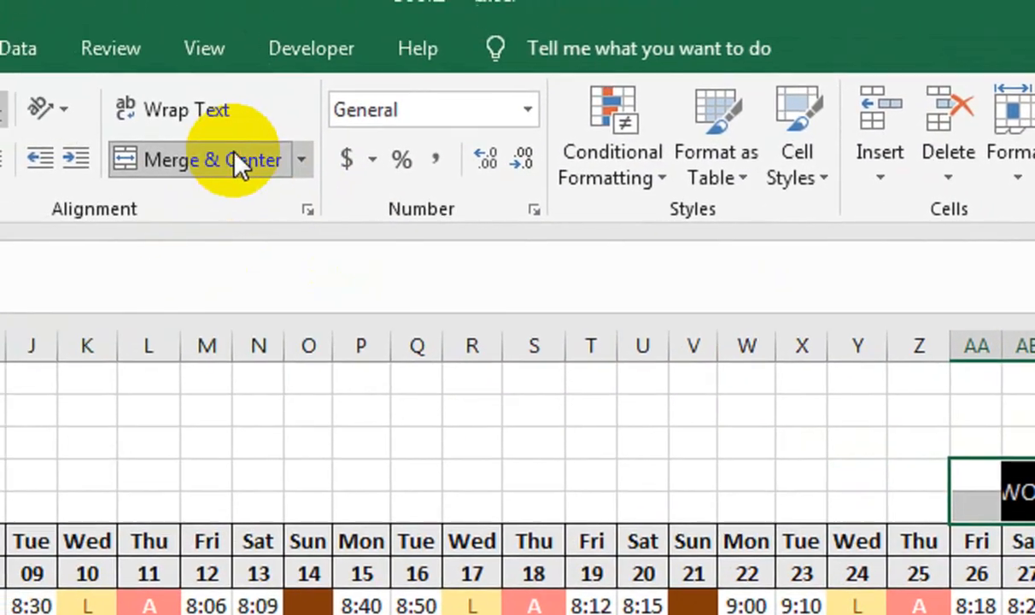
pyautogui.click(85, 125)
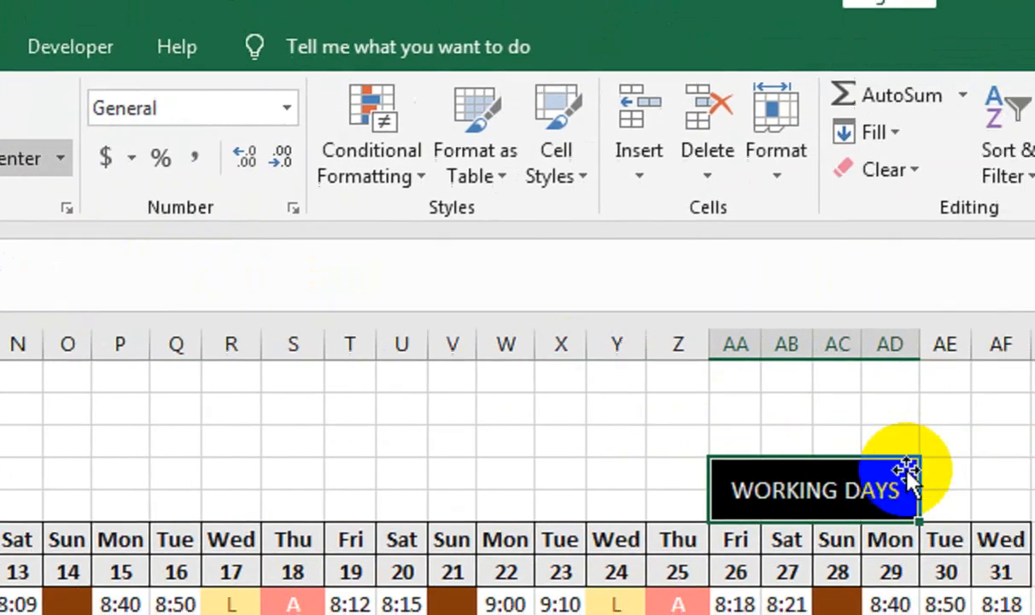
pyautogui.moveTo(756, 428); pyautogui.dragTo(817, 482)
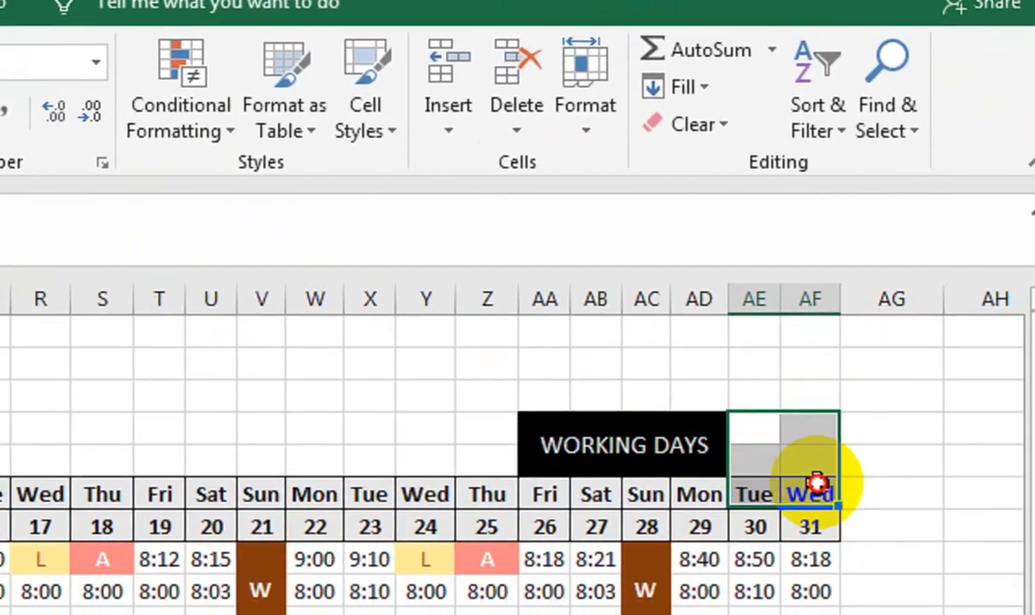
pyautogui.click(759, 412)
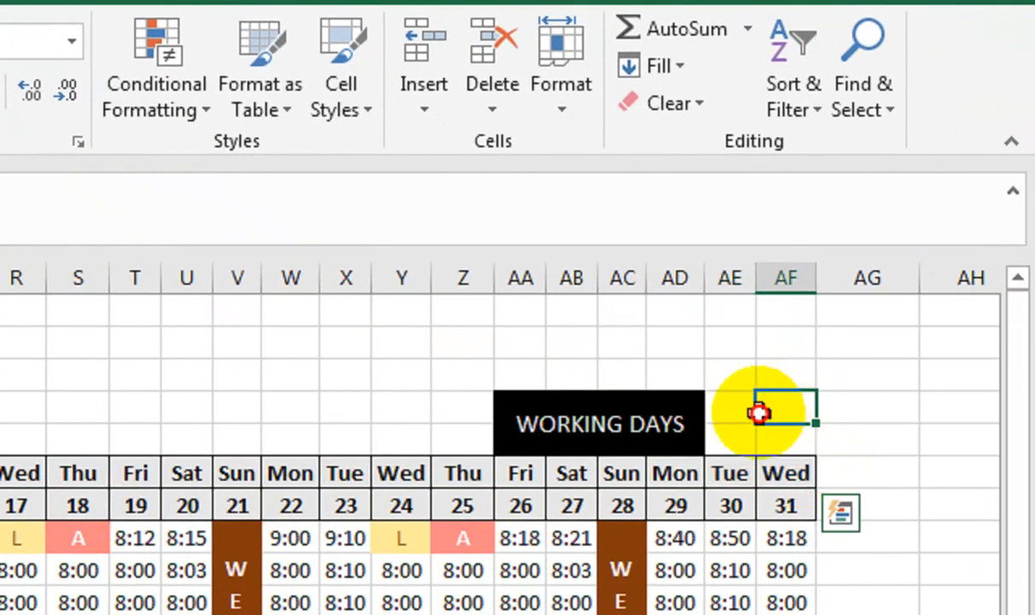
pyautogui.moveTo(759, 413); pyautogui.dragTo(726, 444)
pyautogui.click(171, 111)
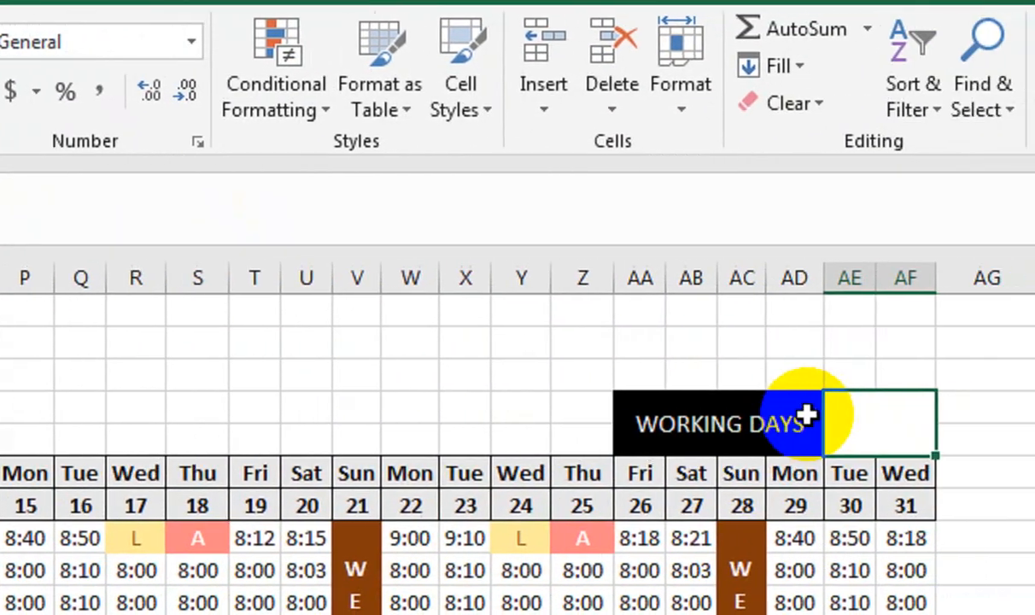
# Start the working-days formula in the merged cell AE4 with COUNTA over the date range B7:AF7.
pyautogui.write('=COUNT')
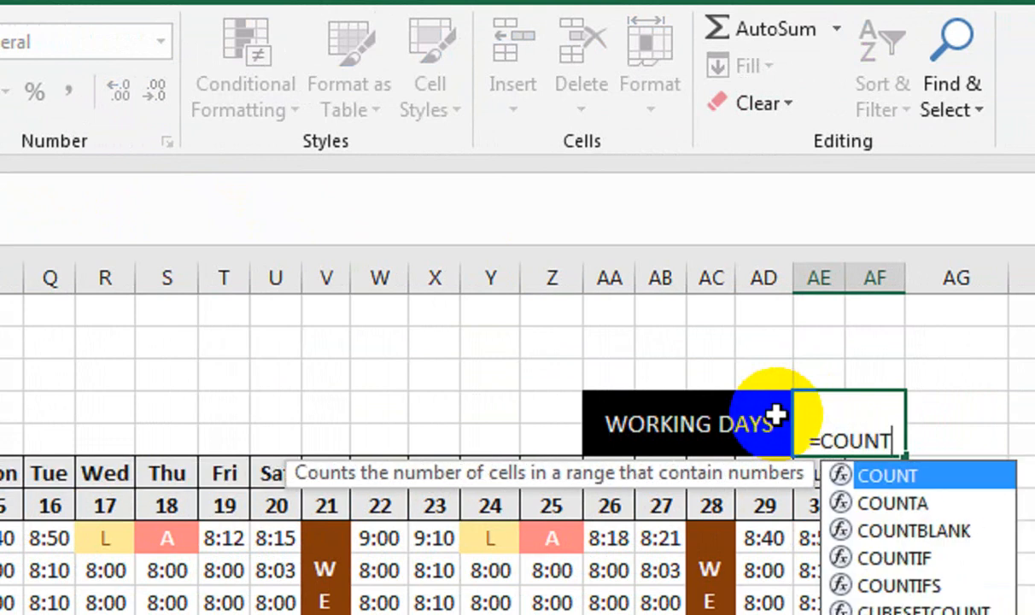
pyautogui.press('Down')
pyautogui.press('Tab')
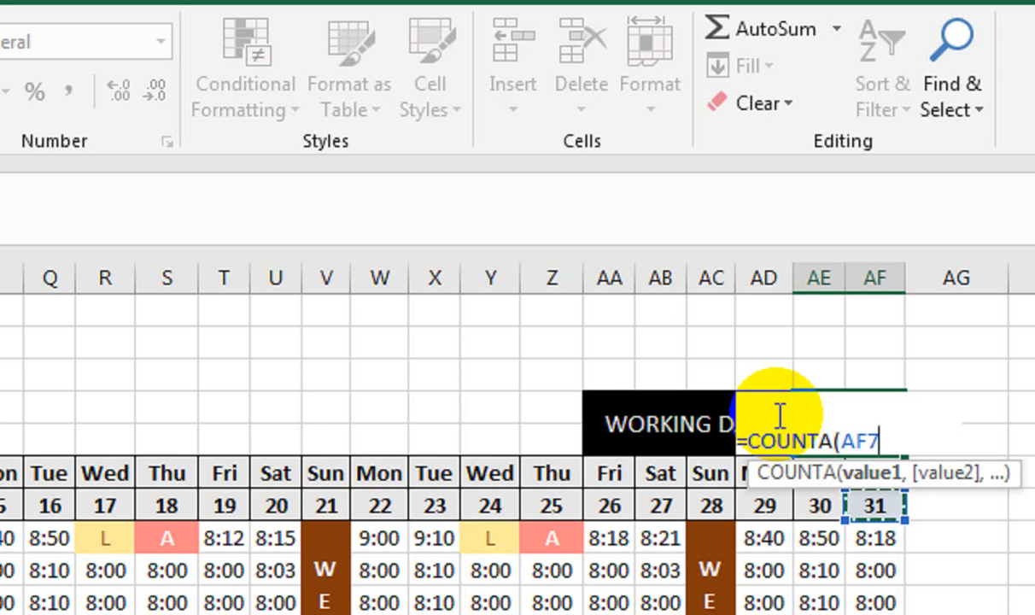
pyautogui.press('BackSpace')
pyautogui.press('BackSpace')
pyautogui.press('BackSpace')
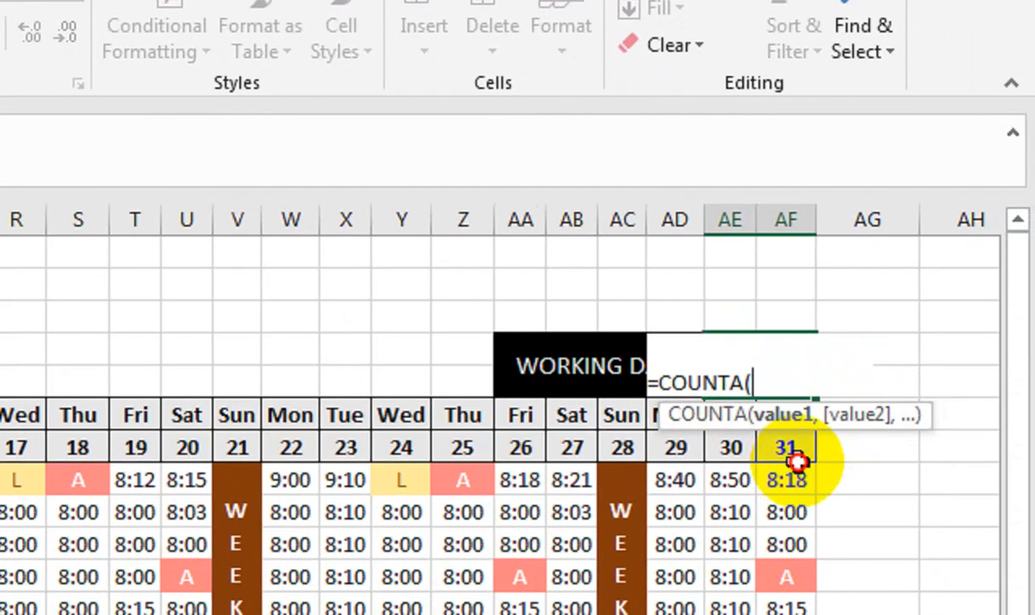
pyautogui.moveTo(803, 470); pyautogui.dragTo(0, 444)
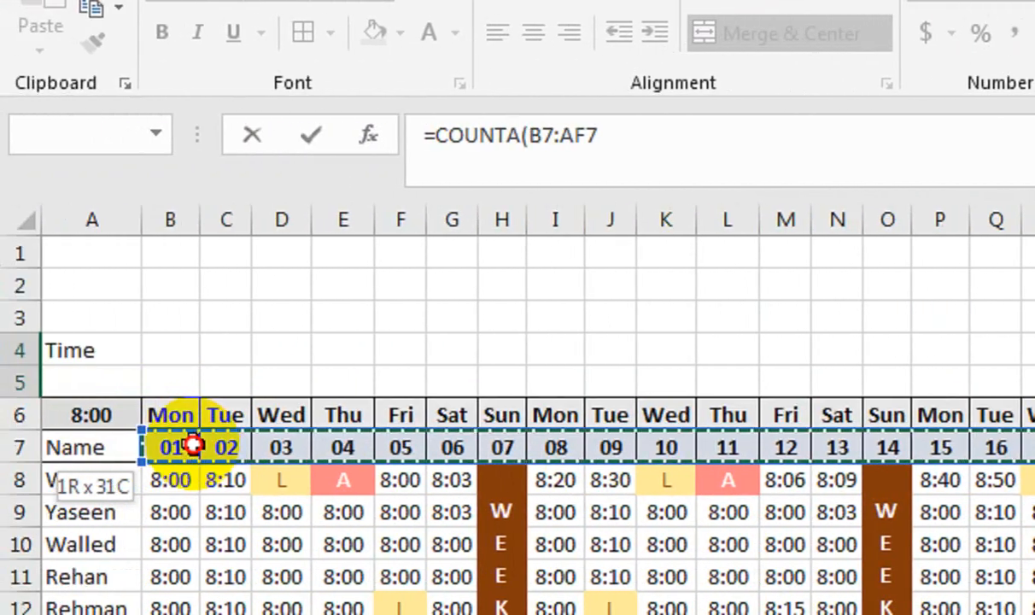
pyautogui.moveTo(193, 444); pyautogui.dragTo(191, 442)
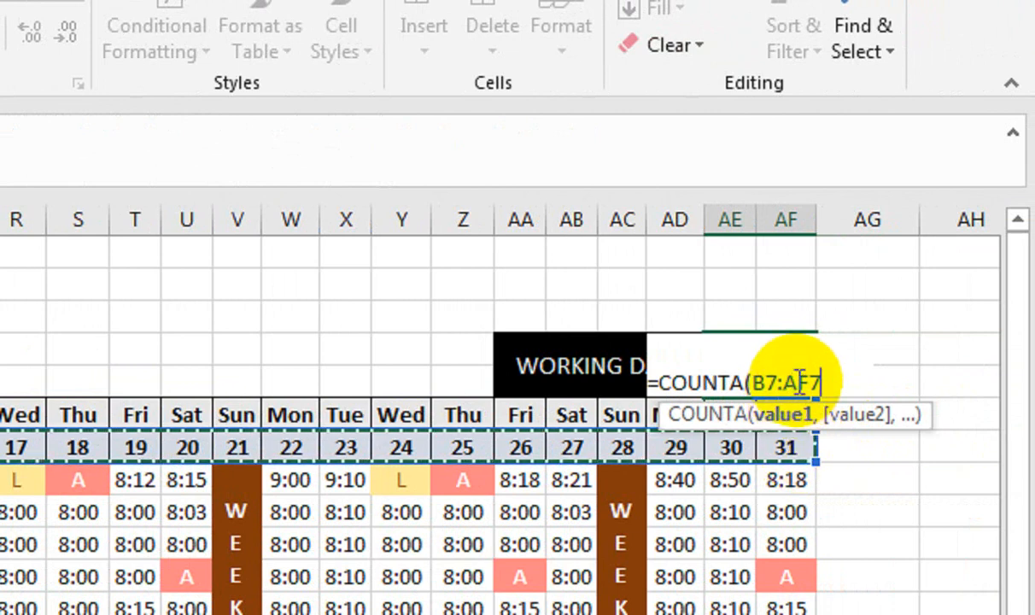
# Close the COUNTA part and subtract a COUNTIF that uses the weekday range B6:AF6.
pyautogui.write(')-')
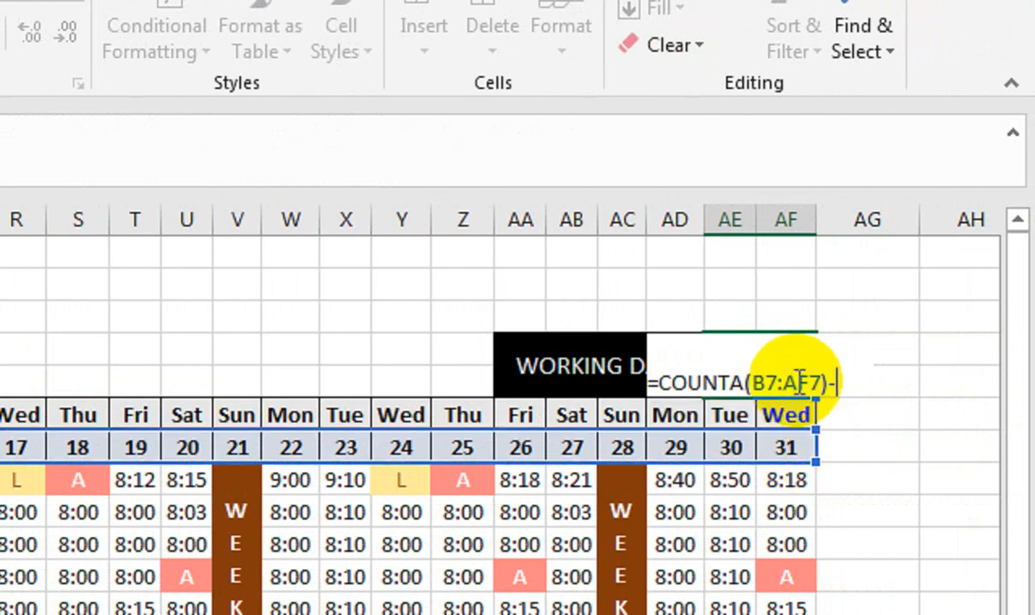
pyautogui.write('COUN')
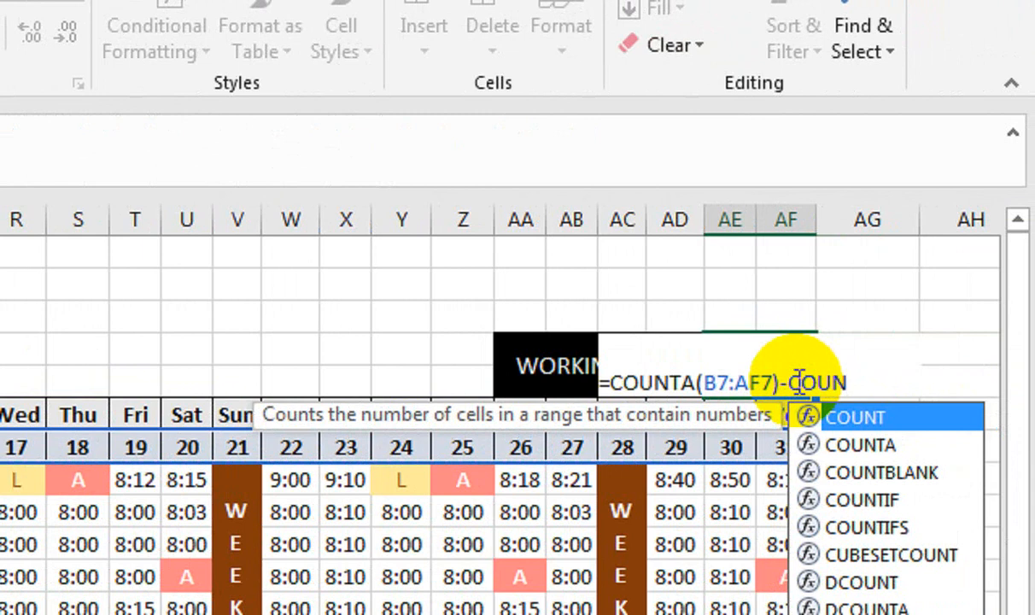
pyautogui.press('Down')
pyautogui.press('Down')
pyautogui.press('Down')
pyautogui.press('Tab')
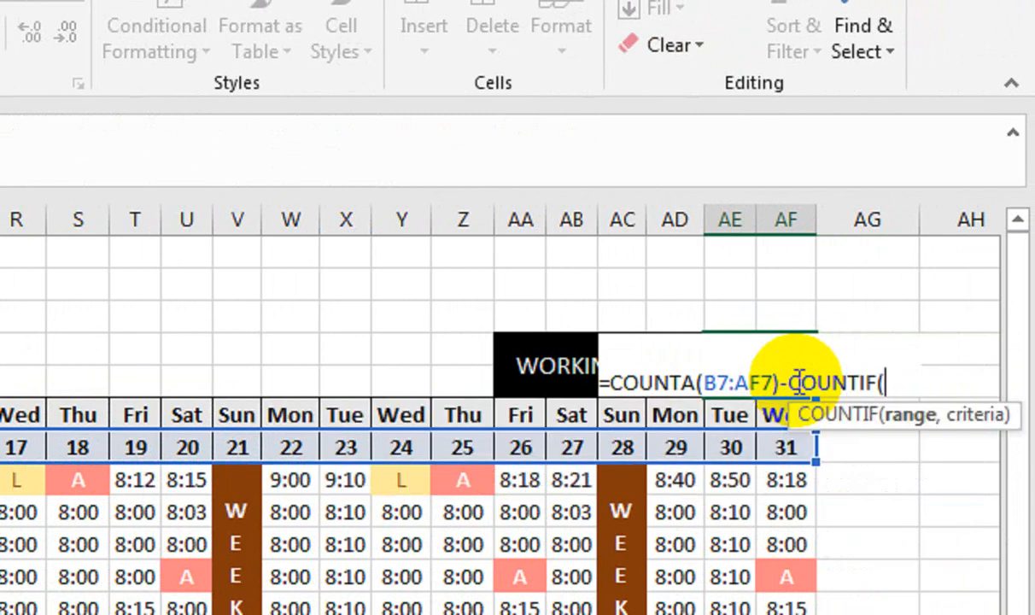
pyautogui.click(768, 419)
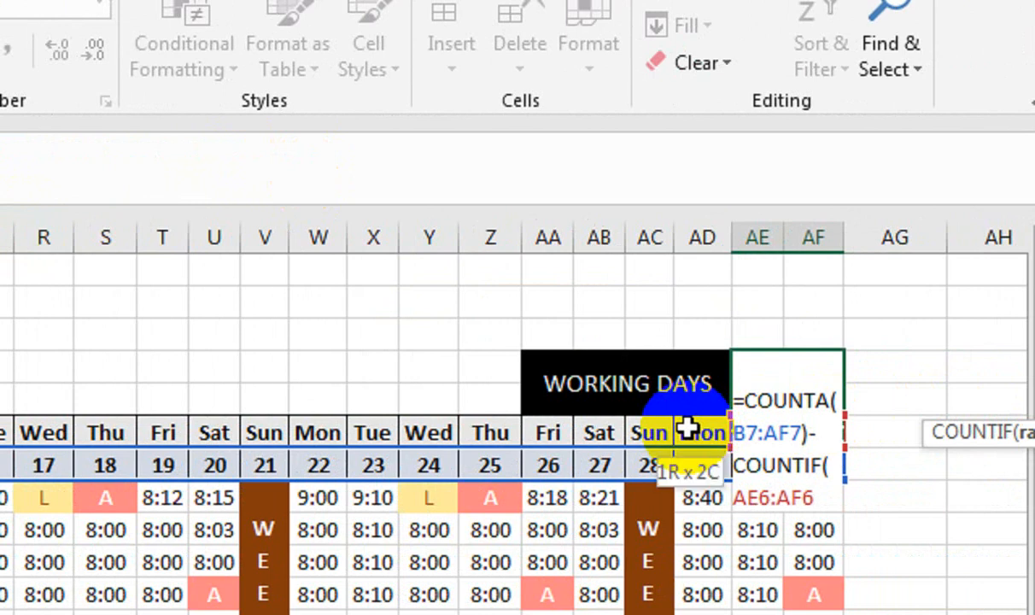
pyautogui.moveTo(687, 429); pyautogui.dragTo(688, 428)
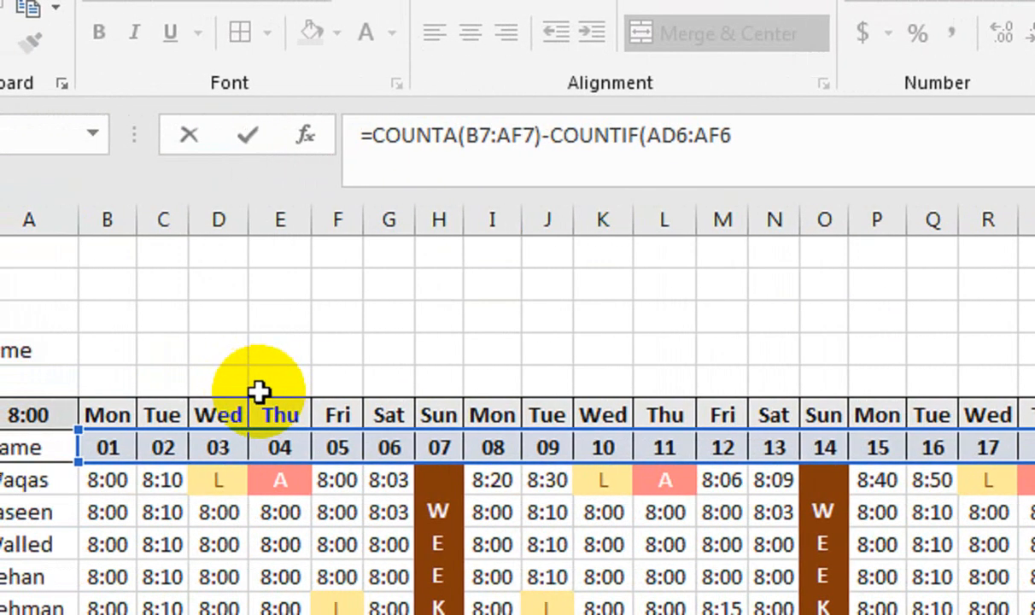
pyautogui.hotkey('ctrl', 'shift', 'Left')
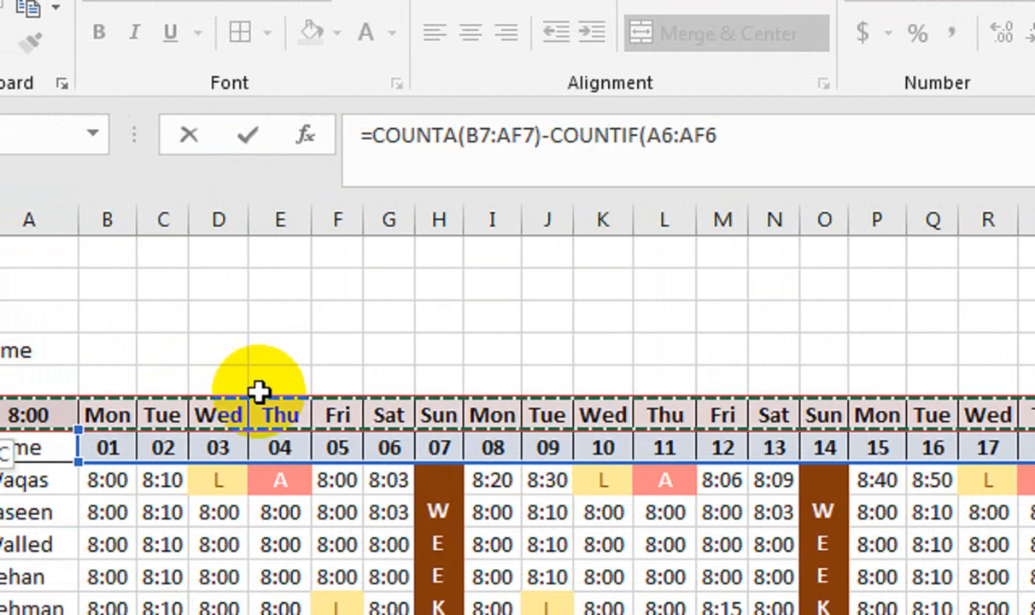
pyautogui.hotkey('shift', 'Right')
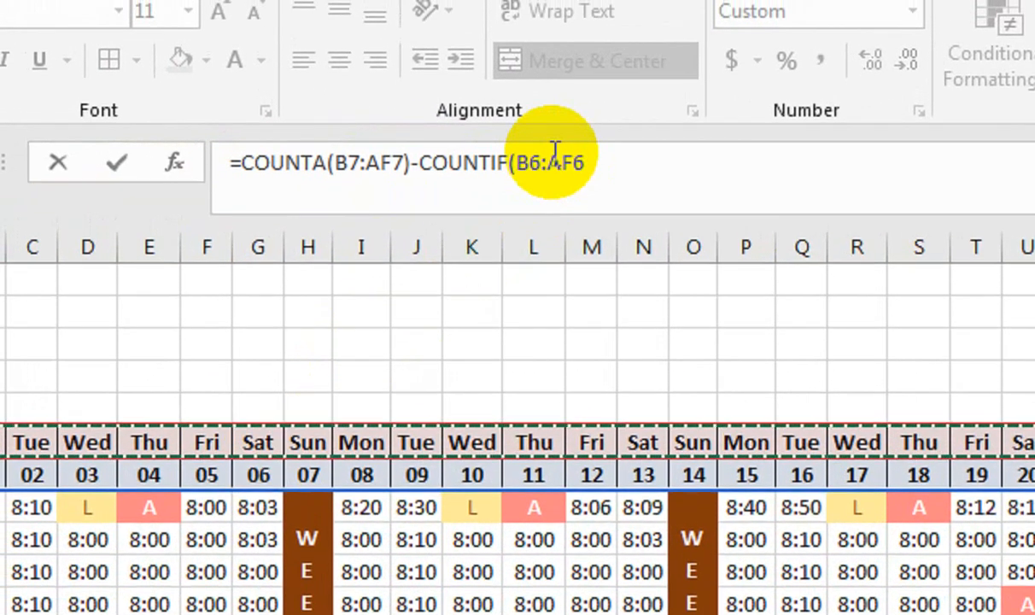
# Set the COUNTIF criterion to "SUN" and enter the completed working-days formula.
pyautogui.click(606, 159)
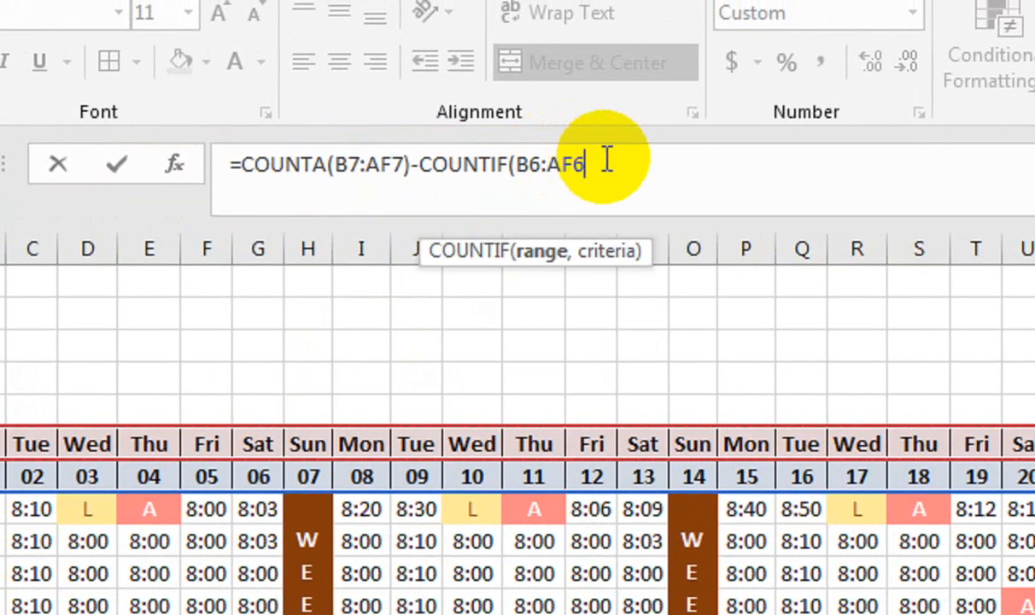
pyautogui.write(',')
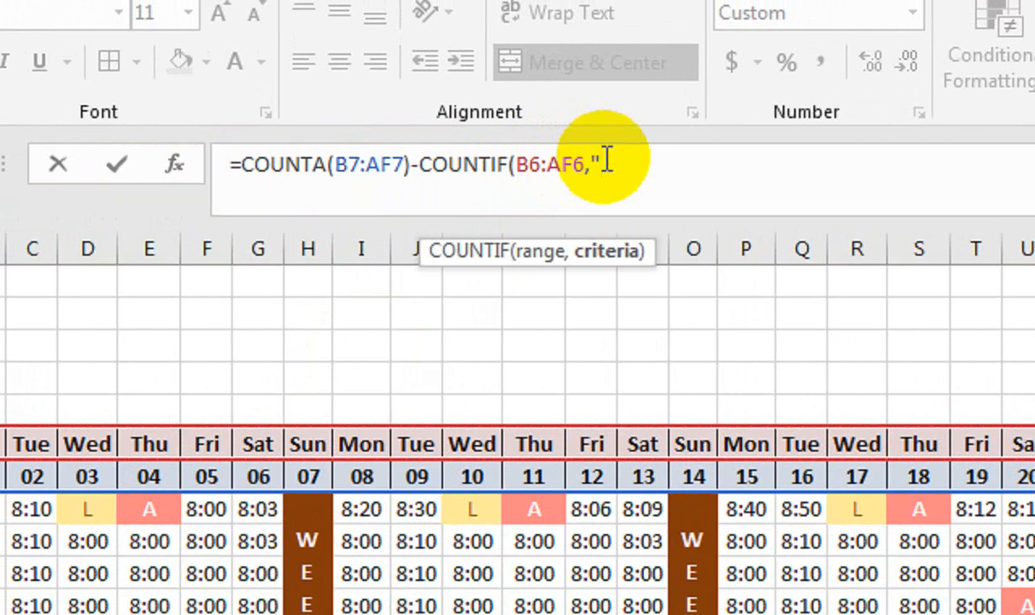
pyautogui.write('"SUN")')
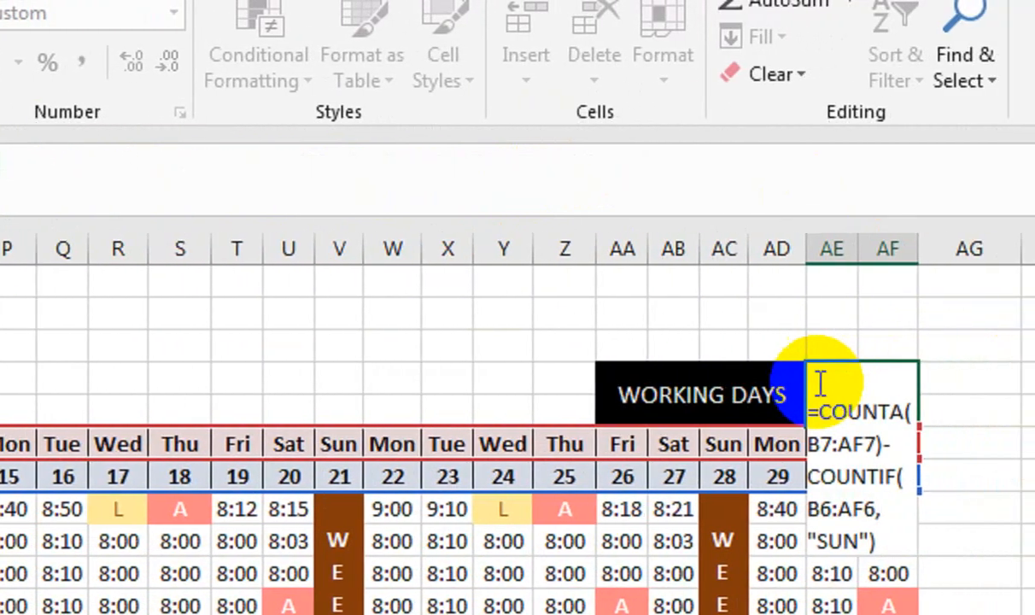
pyautogui.hotkey('ctrl', 'Return')
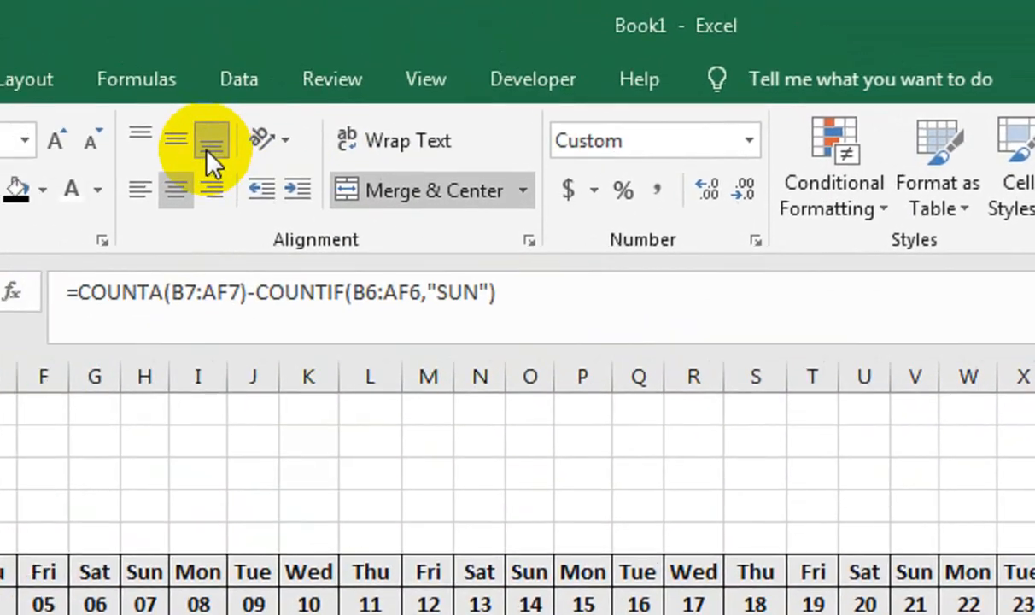
# Format the working-days value in AE4 as bold, size 18, and vertically centred.
pyautogui.click(55, 139)
pyautogui.click(56, 139)
pyautogui.click(56, 140)
pyautogui.click(55, 139)
pyautogui.click(31, 189)
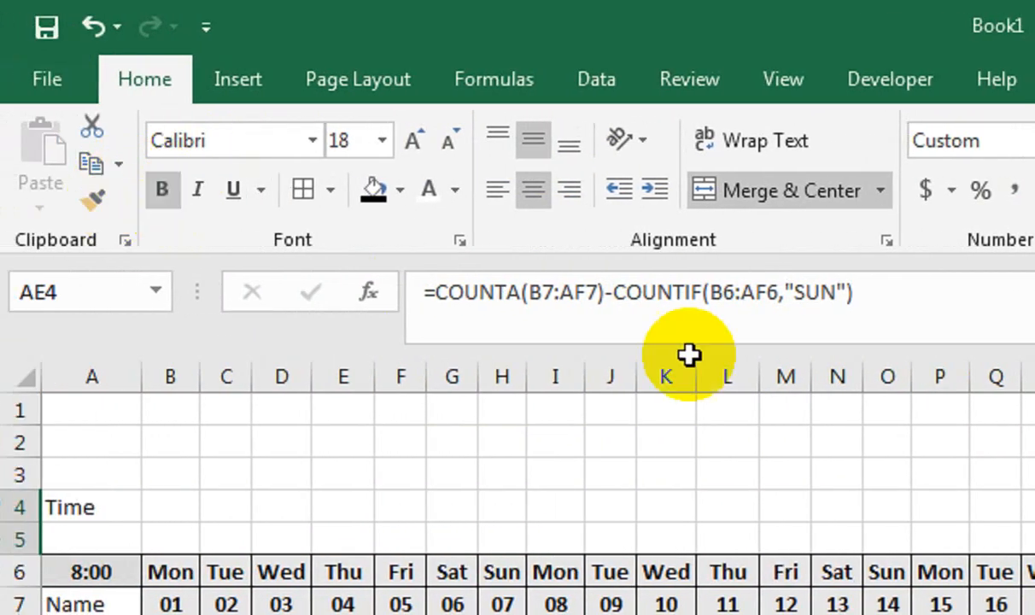
# Enter the summary headers T_ LATE, T_L_D, Basic, P_ DAY and NET_INCOM in row 6 across columns AG to AK.
pyautogui.click(854, 478)
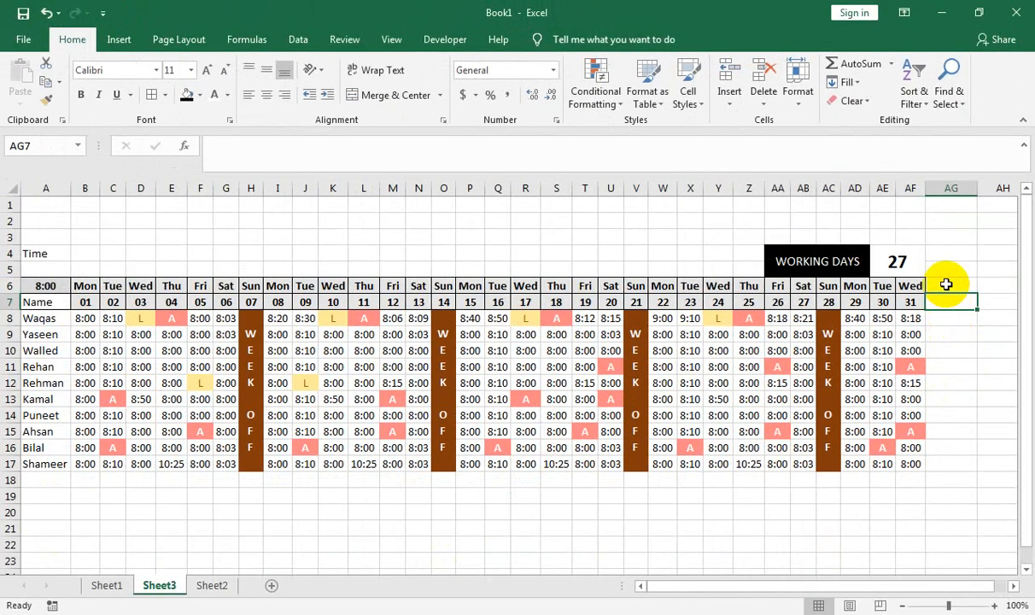
pyautogui.moveTo(946, 285); pyautogui.dragTo(945, 301)
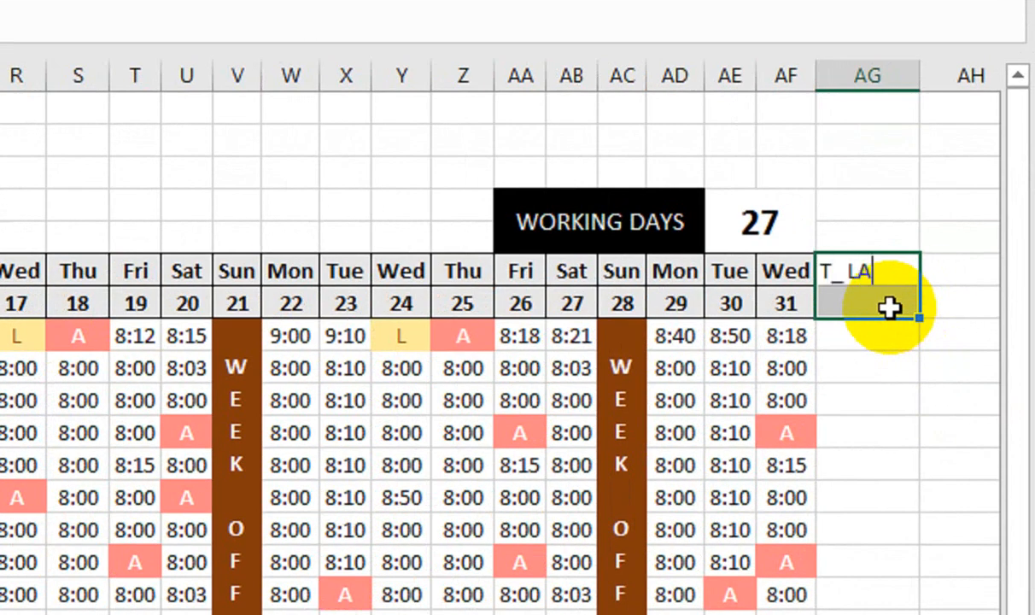
pyautogui.press('Return')
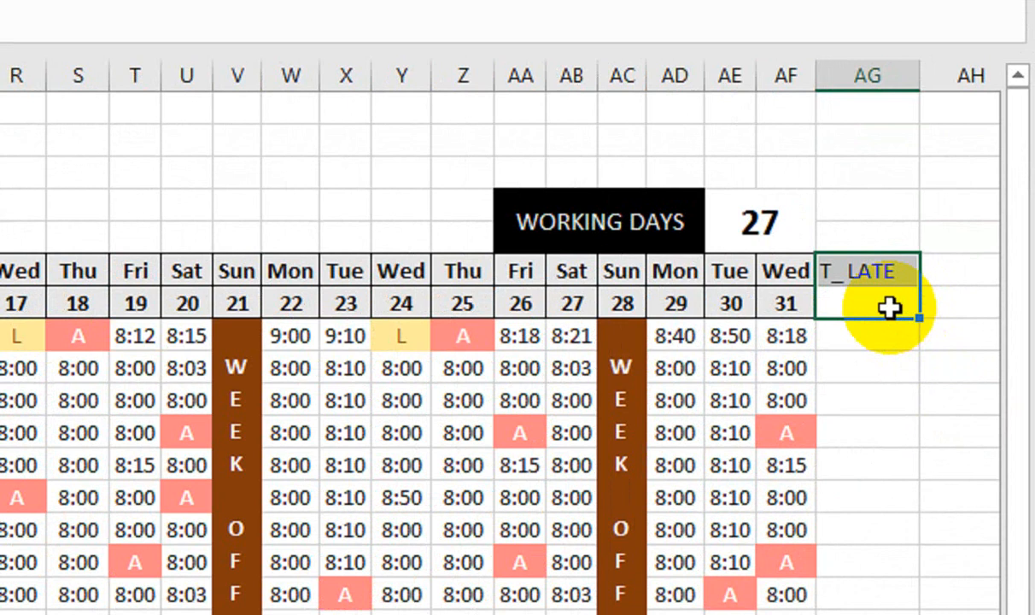
pyautogui.press('Right')
pyautogui.press('Up')
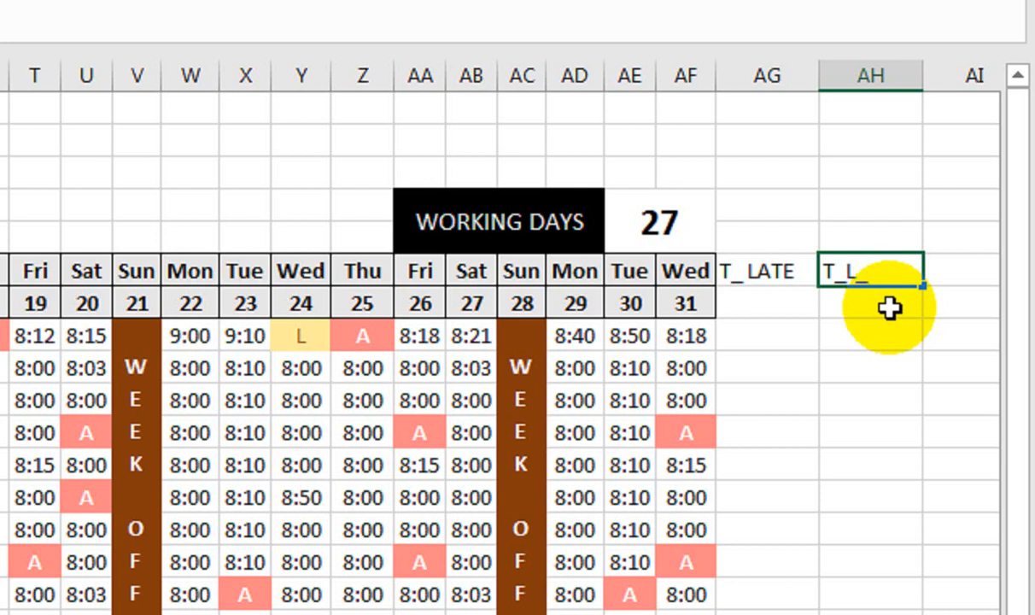
pyautogui.press('Tab')
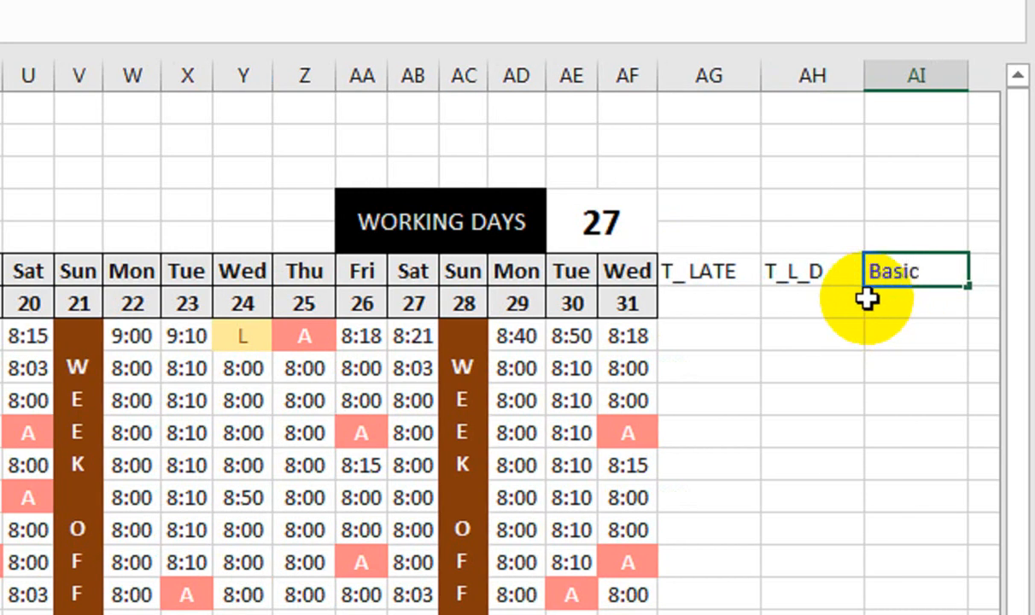
pyautogui.press('Tab')
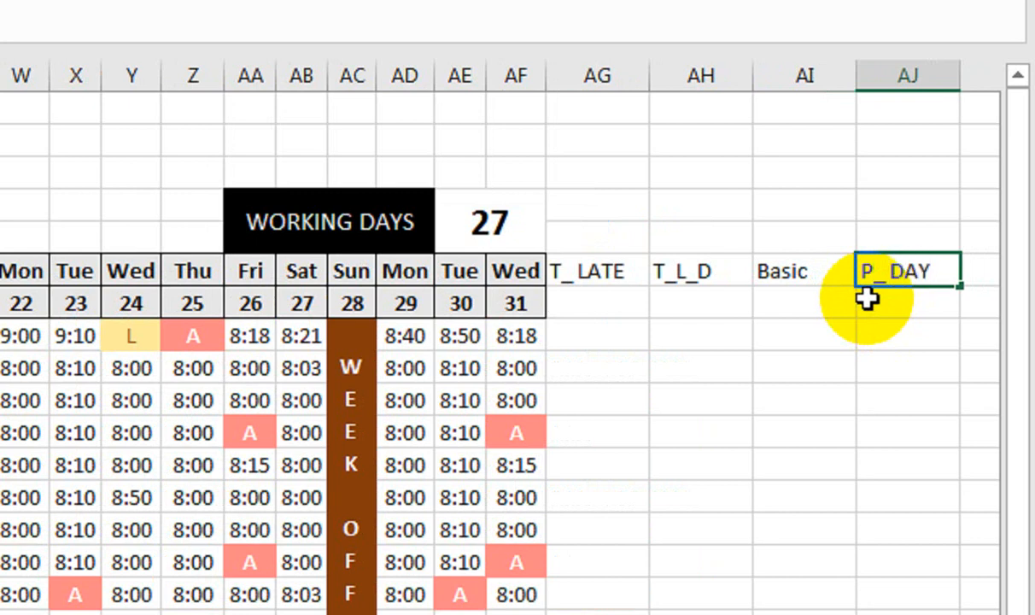
pyautogui.press('Tab')
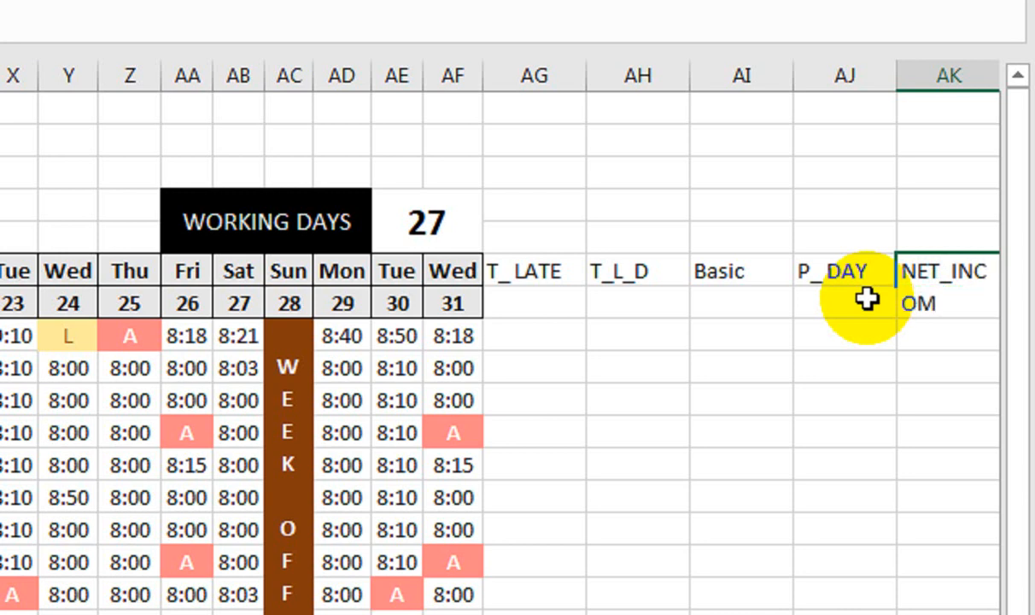
pyautogui.press('Return')
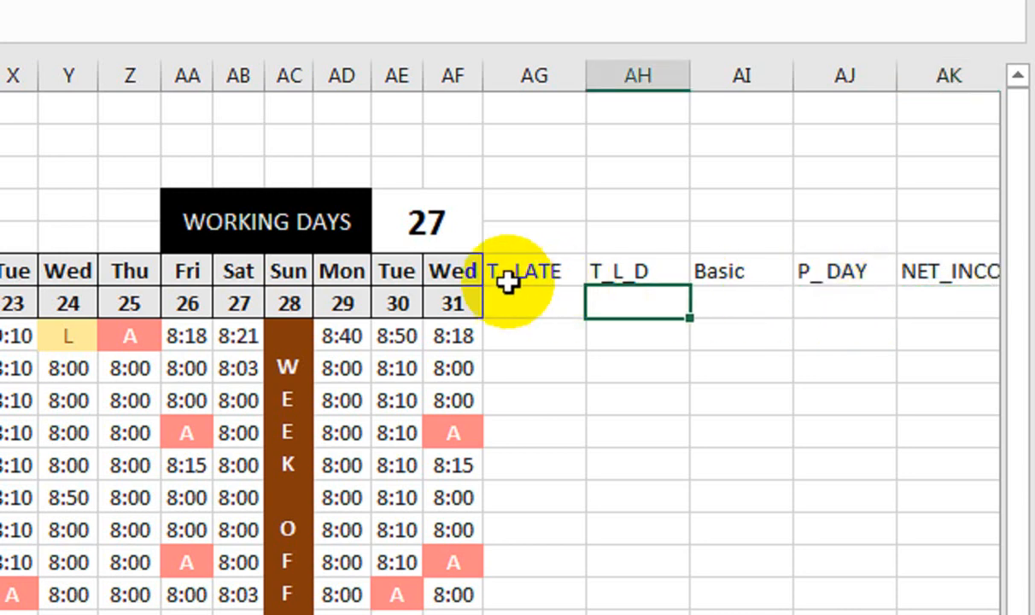
# Merge and centre each summary header across rows 6 and 7 in columns AG to AK.
pyautogui.moveTo(489, 272); pyautogui.dragTo(509, 297)
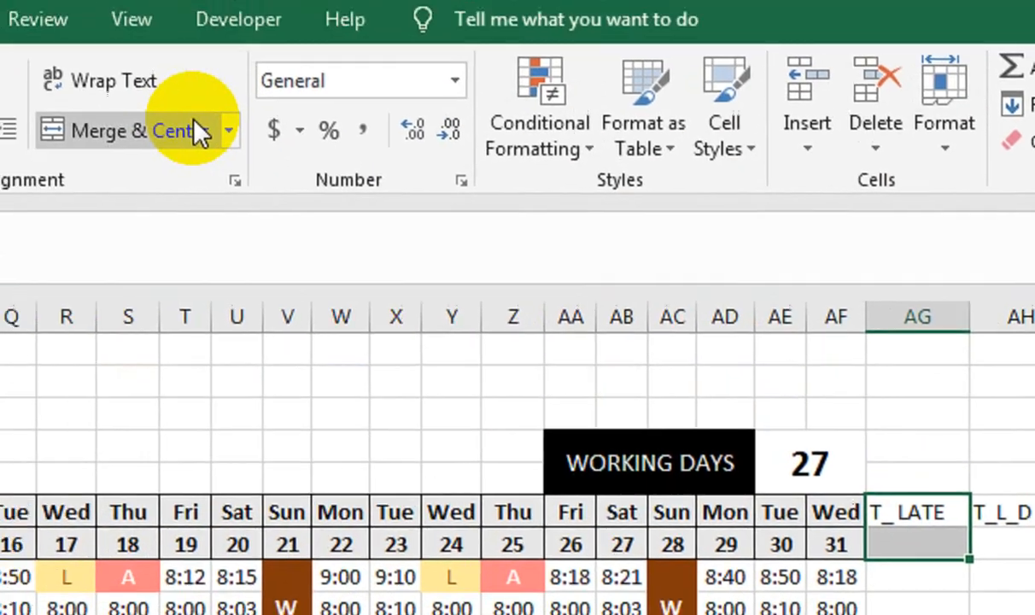
pyautogui.click(194, 128)
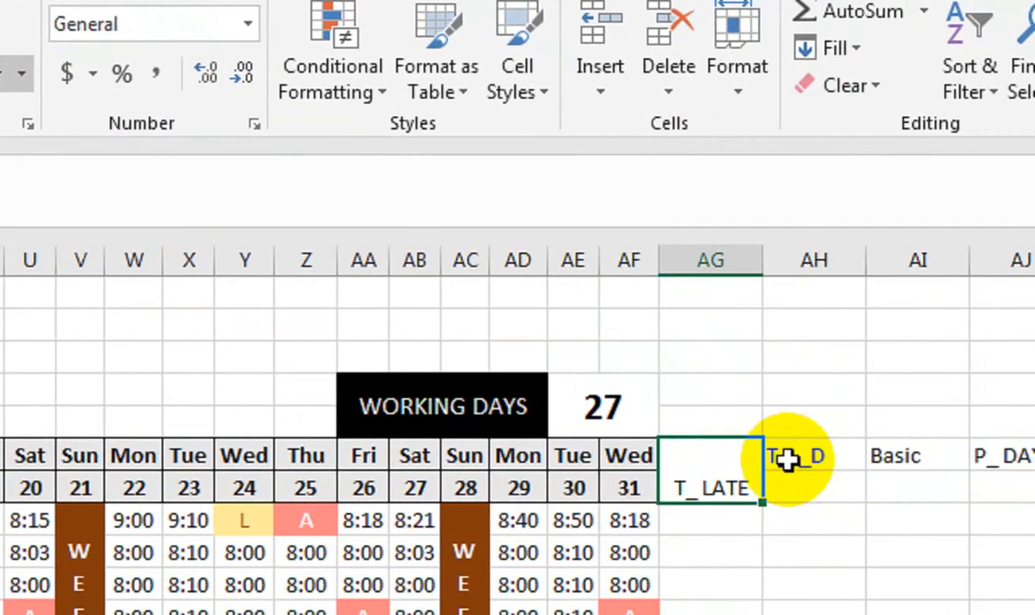
pyautogui.moveTo(832, 286); pyautogui.dragTo(887, 302)
pyautogui.click(395, 95)
pyautogui.click(419, 97)
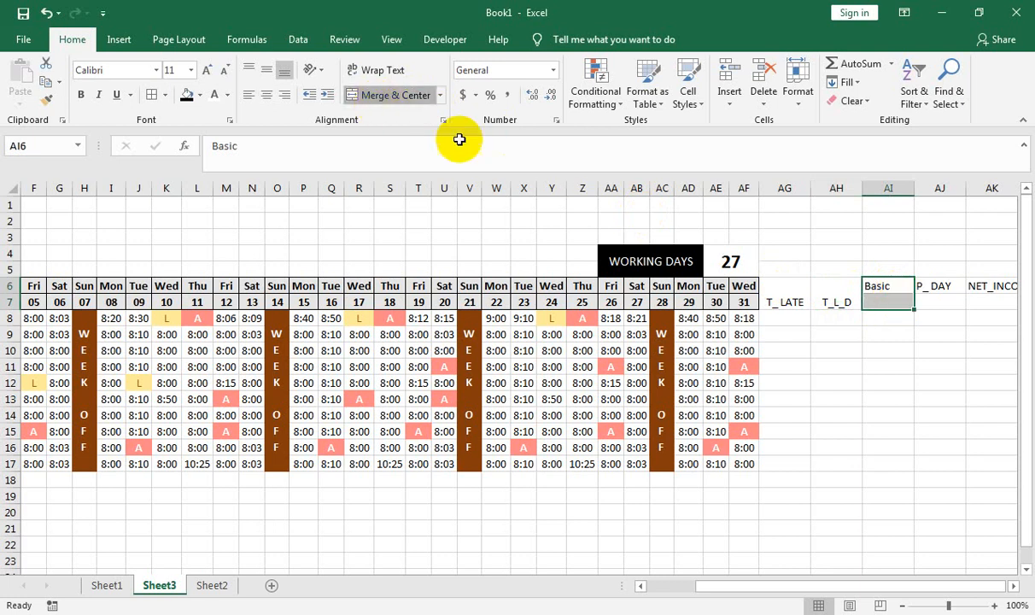
pyautogui.click(944, 298)
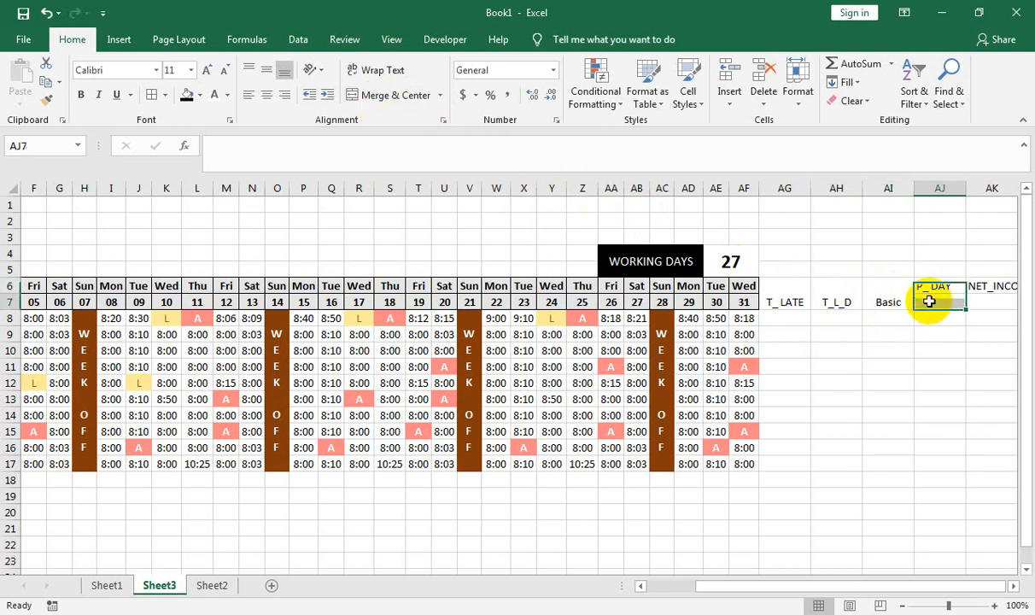
pyautogui.moveTo(937, 287); pyautogui.dragTo(989, 303)
pyautogui.click(395, 95)
pyautogui.click(395, 95)
# Format the summary headers in AG6:AK7 as vertically centred, bold white text on a dark blue-gray fill.
pyautogui.moveTo(784, 290); pyautogui.dragTo(967, 290)
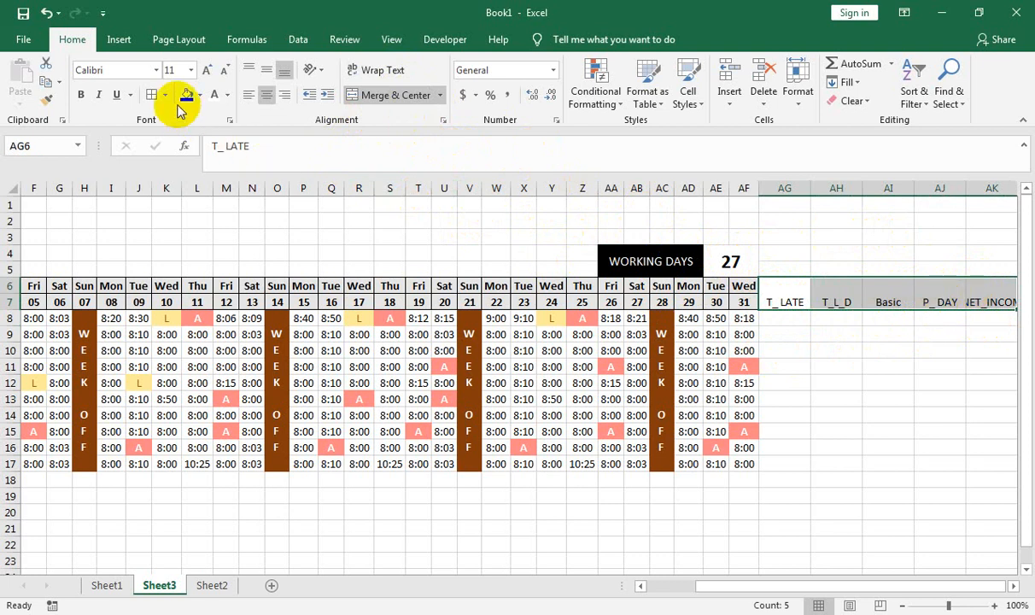
pyautogui.click(266, 69)
pyautogui.click(85, 97)
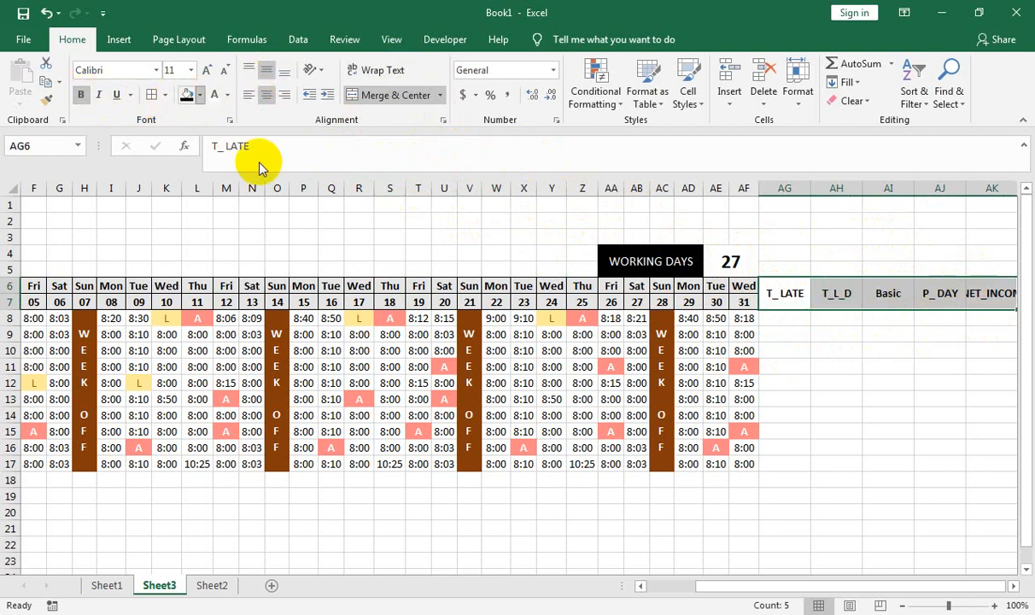
pyautogui.click(199, 95)
pyautogui.click(215, 129)
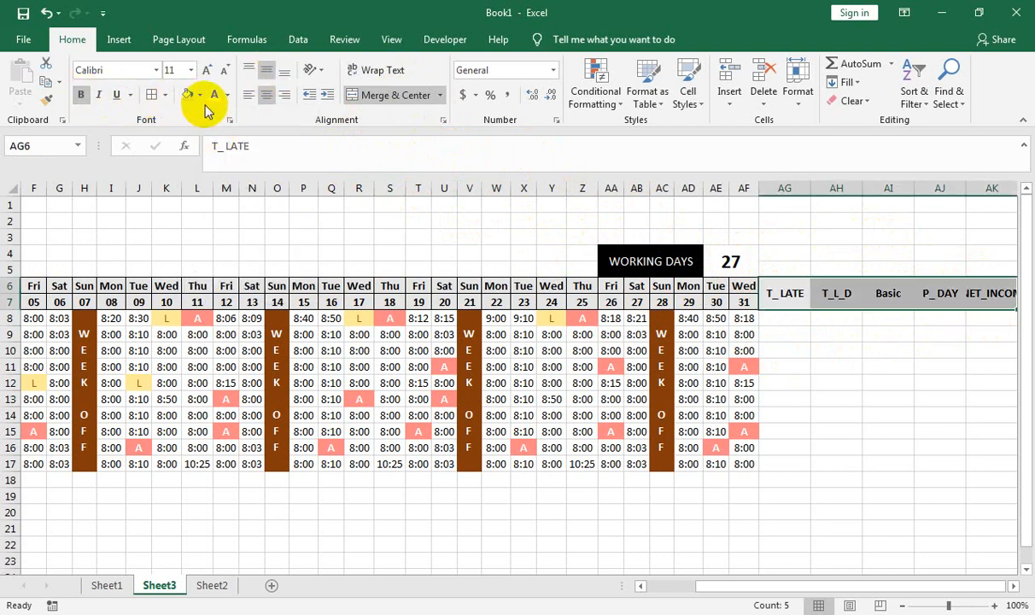
pyautogui.click(200, 95)
pyautogui.click(226, 132)
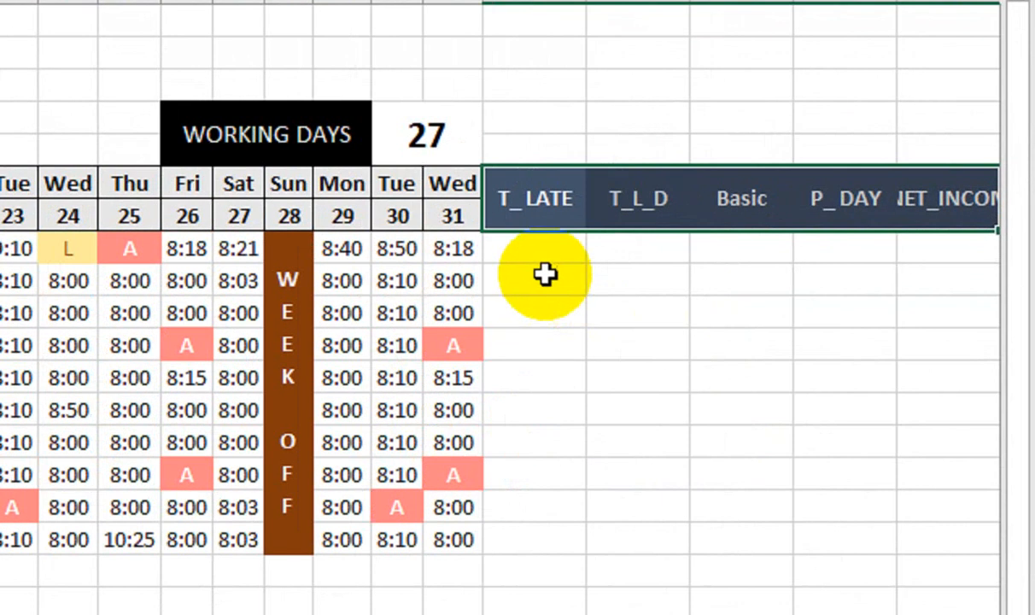
# Start the T_ LATE formula in AG8 with COUNTIF over the first employee's attendance range B8:AF8.
pyautogui.click(795, 319)
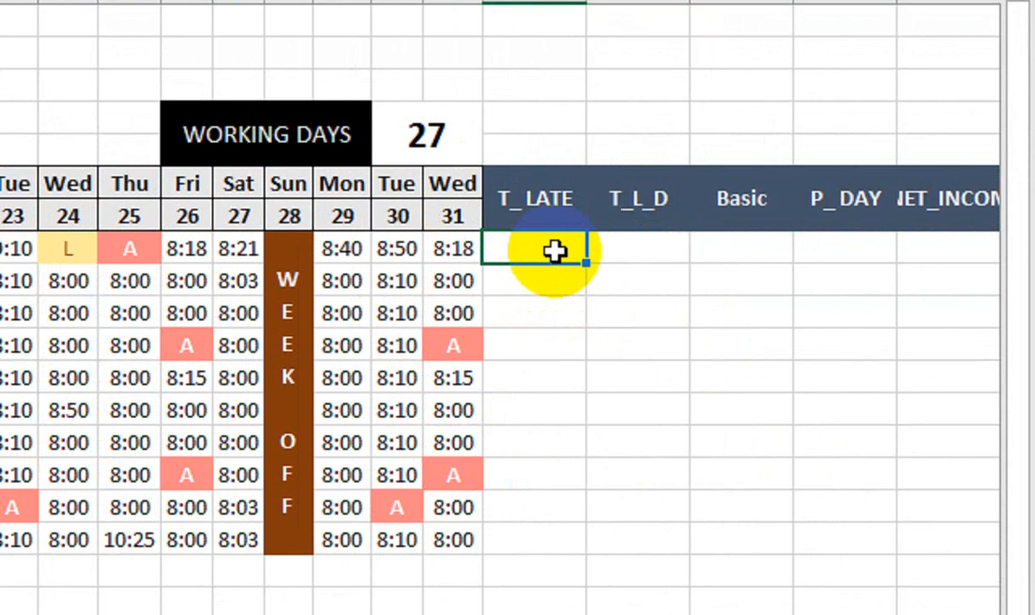
pyautogui.write('=COUNT')
pyautogui.press('BackSpace')
pyautogui.write('T')
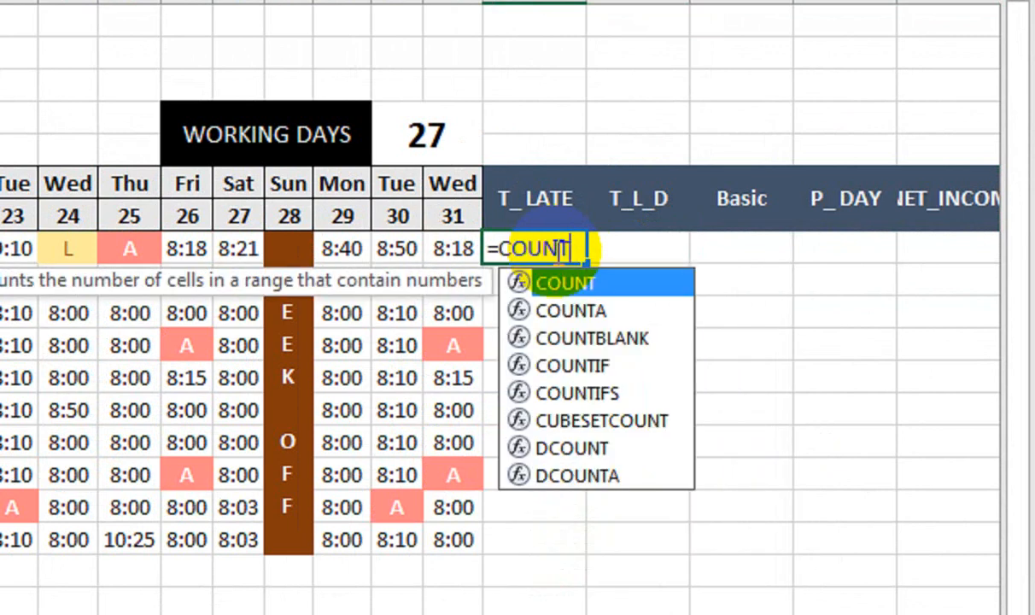
pyautogui.write('IF(')
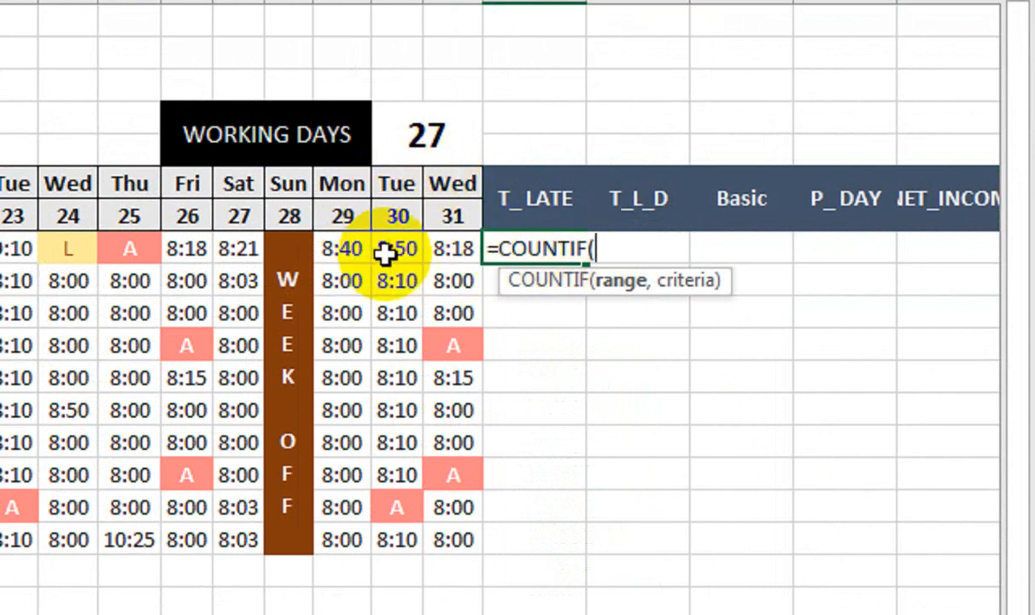
pyautogui.moveTo(455, 249); pyautogui.dragTo(82, 245)
pyautogui.moveTo(153, 255); pyautogui.dragTo(166, 259)
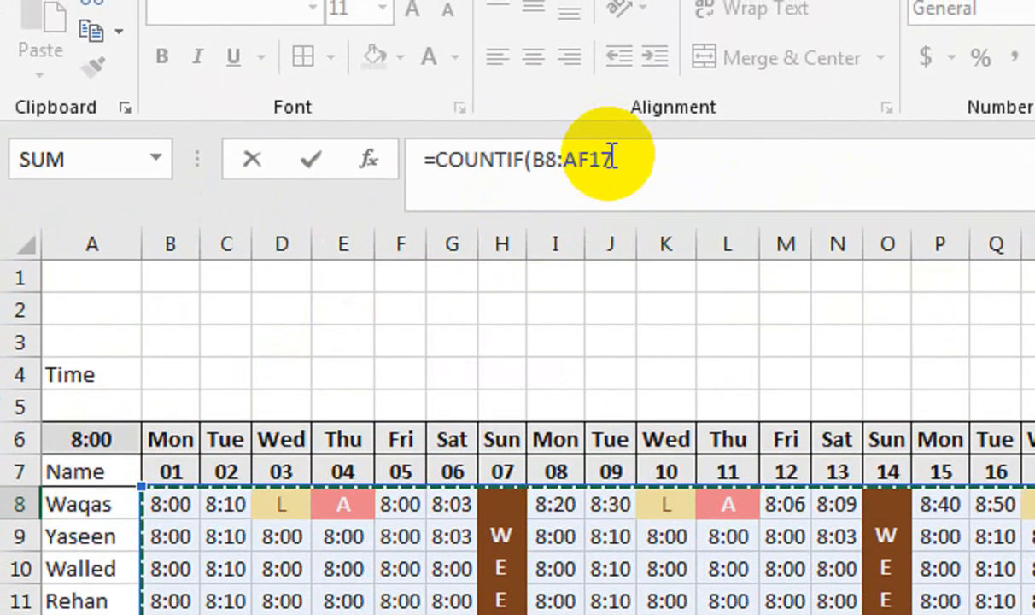
pyautogui.click(635, 160)
pyautogui.press('Delete')
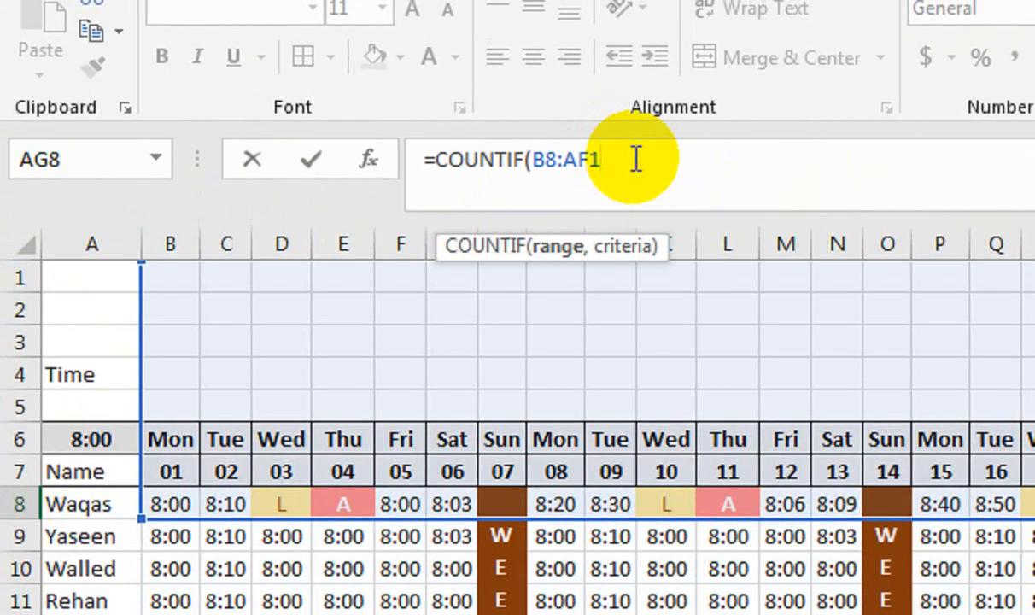
pyautogui.press('Delete')
pyautogui.write('8')
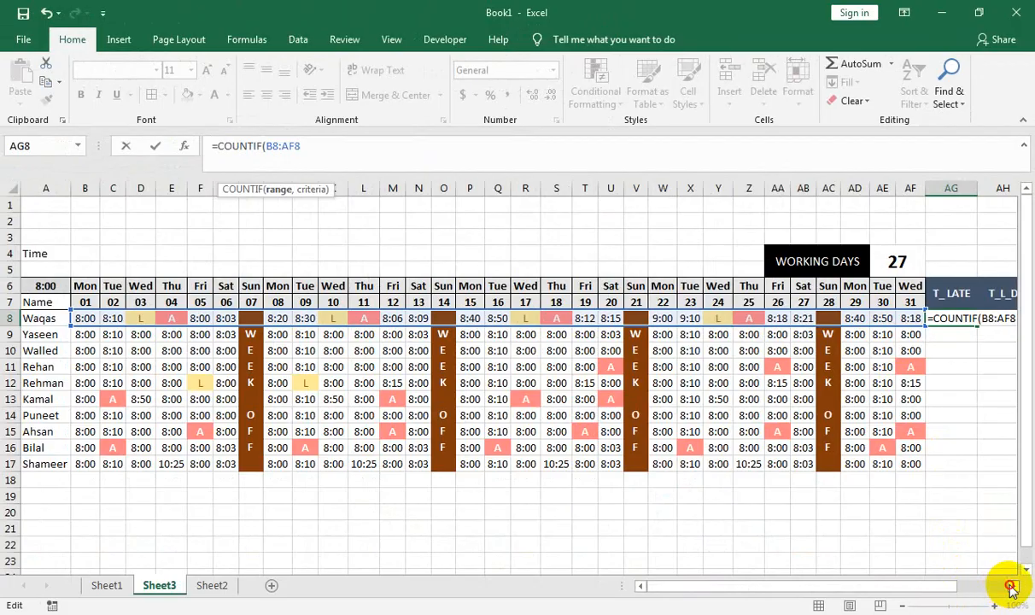
# Complete the COUNTIF in AG8 with the criterion ">=8:00" and enter the formula.
pyautogui.click(1010, 586)
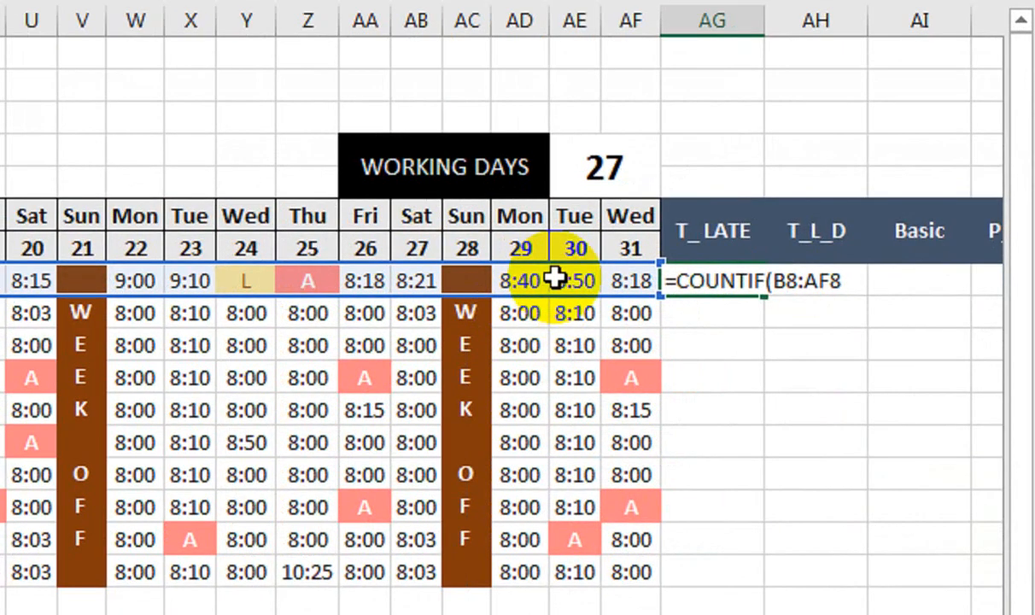
pyautogui.click(857, 274)
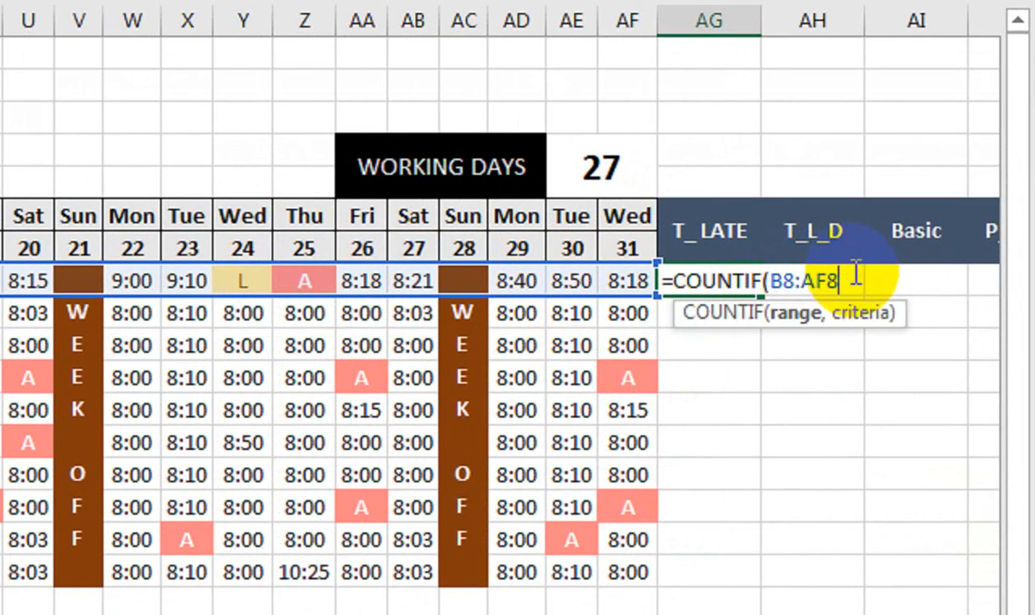
pyautogui.write(',">=')
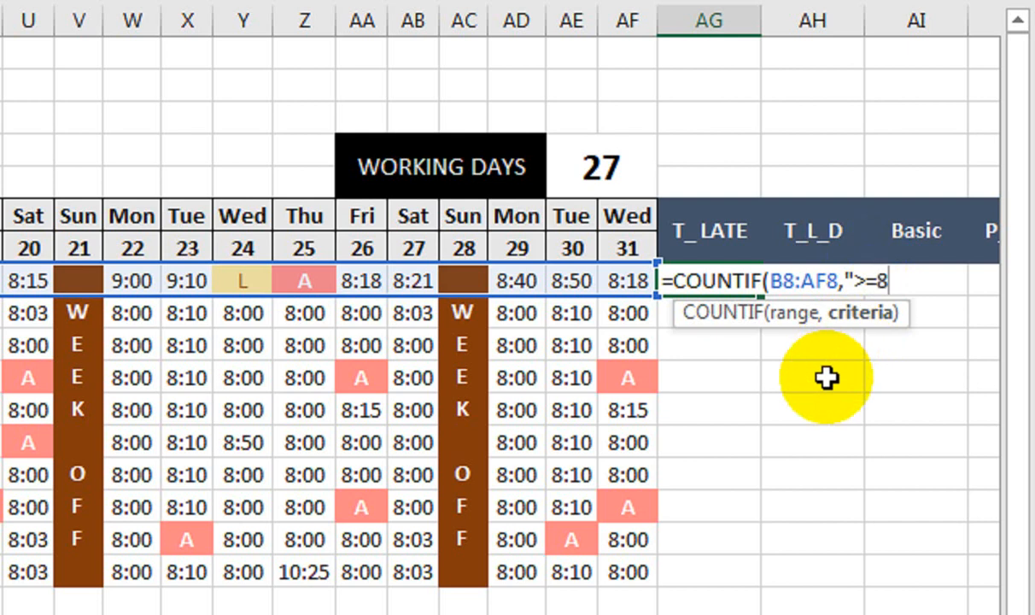
pyautogui.write('8:00')
pyautogui.write('")')
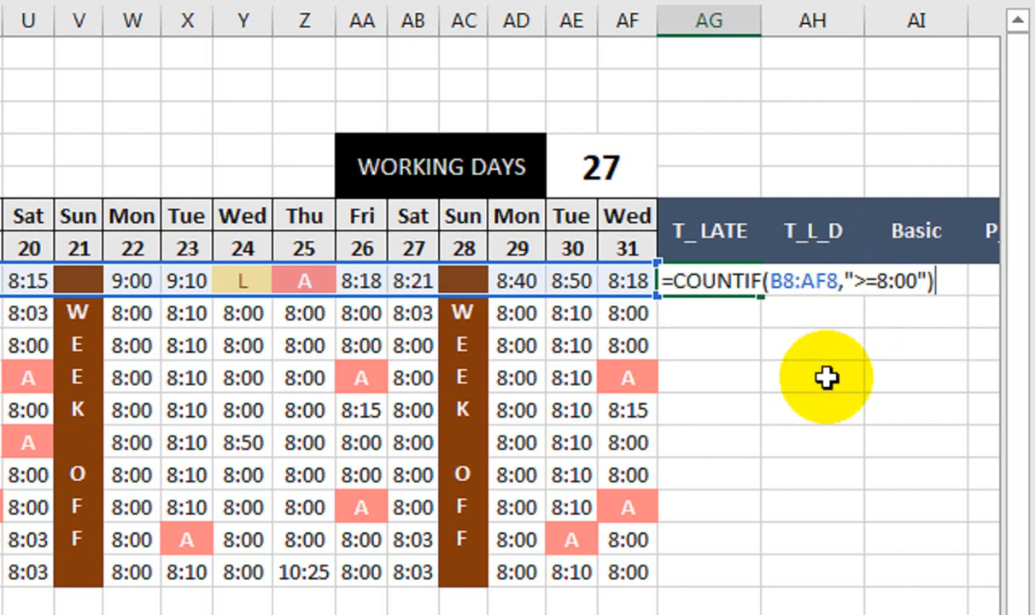
pyautogui.press('Return')
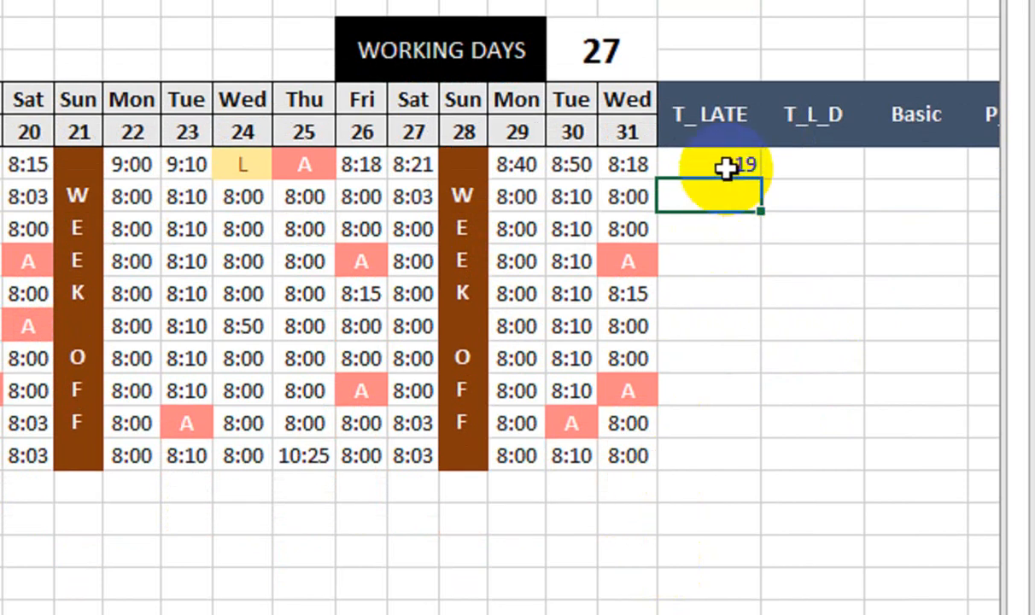
# Change the criterion in AG8 to ">8:00" and fill the formula down the T_ LATE column to row 17.
pyautogui.doubleClick(726, 168)
pyautogui.click(873, 164)
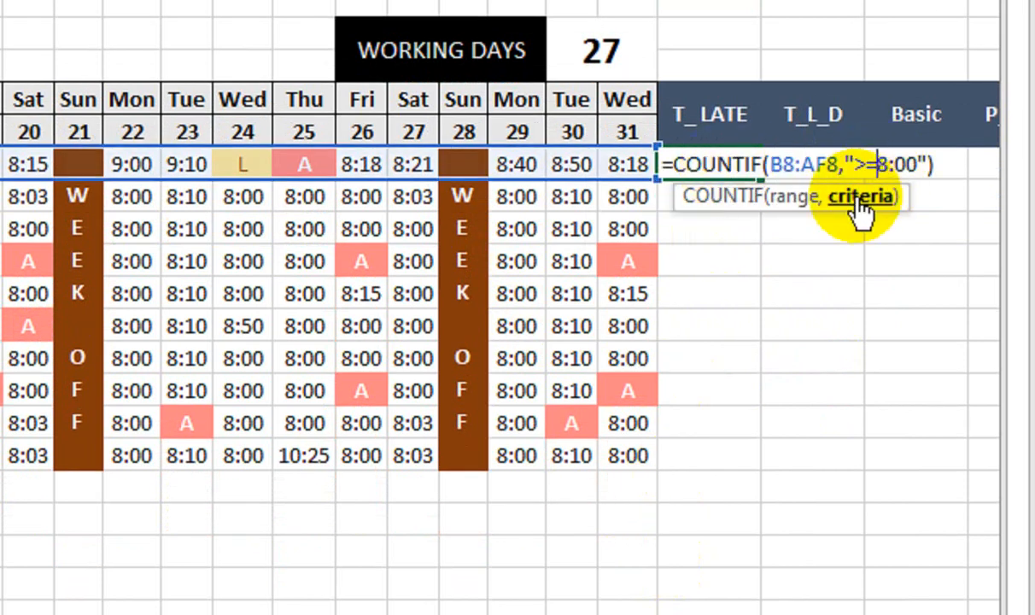
pyautogui.press('BackSpace')
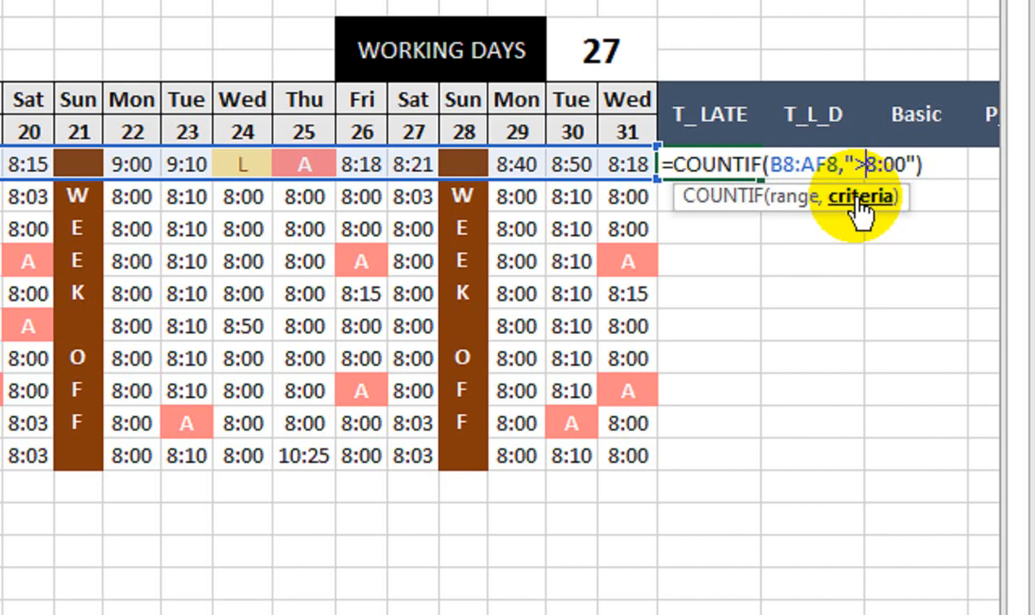
pyautogui.click(892, 162)
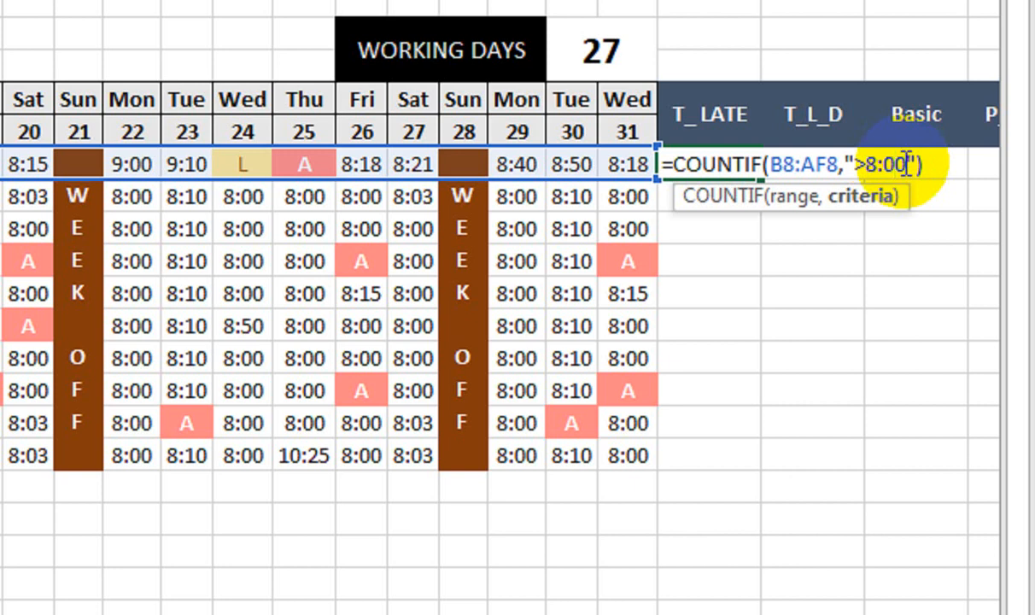
pyautogui.press('Return')
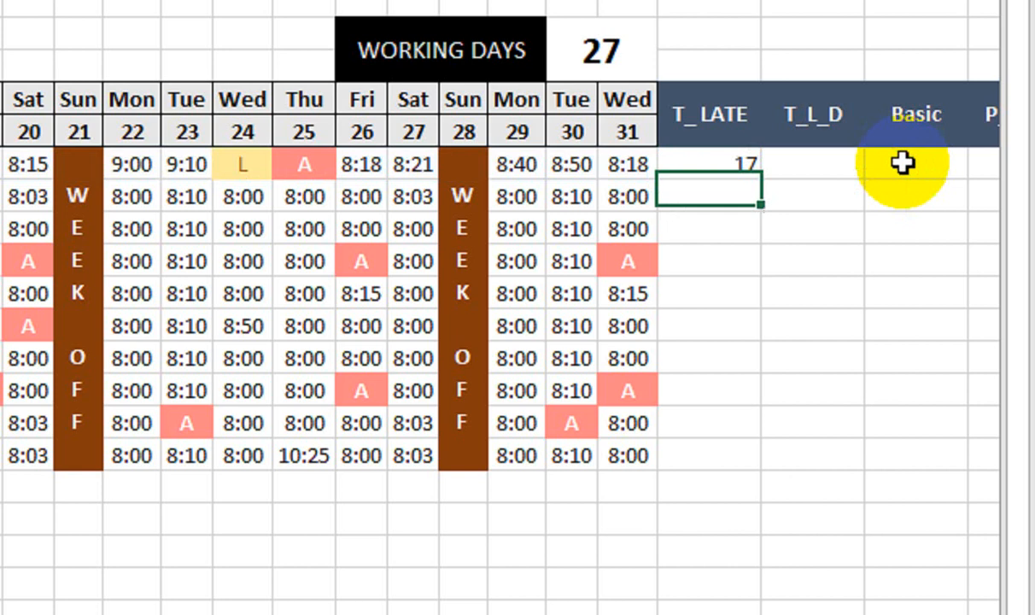
pyautogui.click(756, 166)
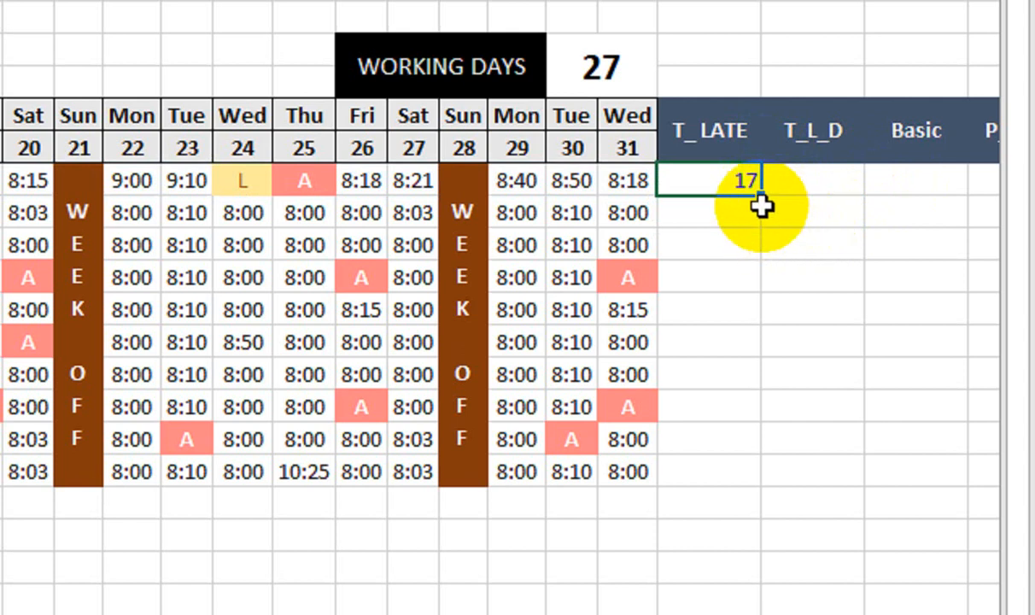
pyautogui.doubleClick(760, 195)
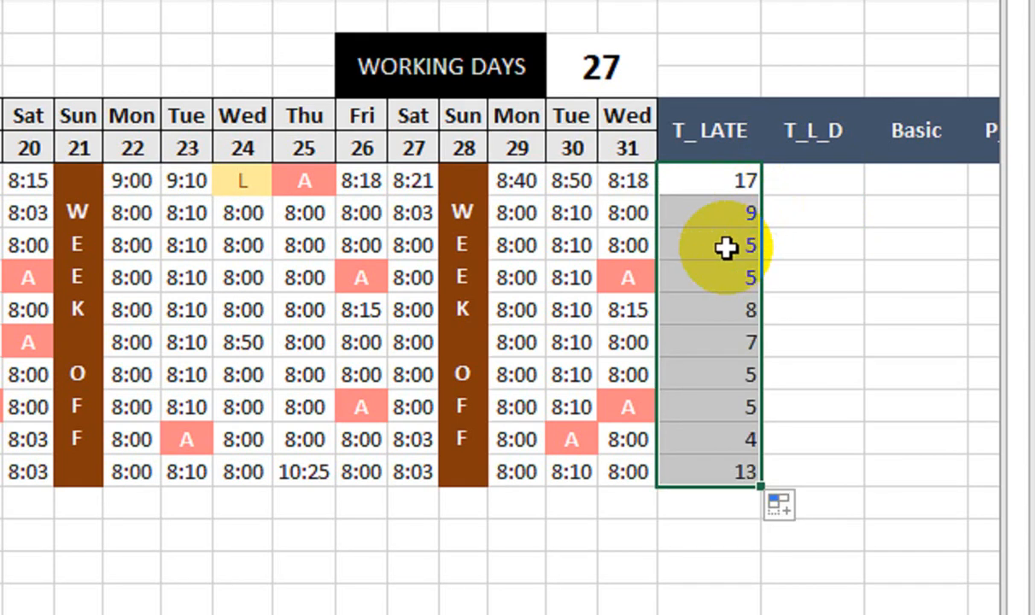
# Set the first employee's time on day 29 to 8:00 and fill it across to days 30 and 31.
pyautogui.click(501, 181)
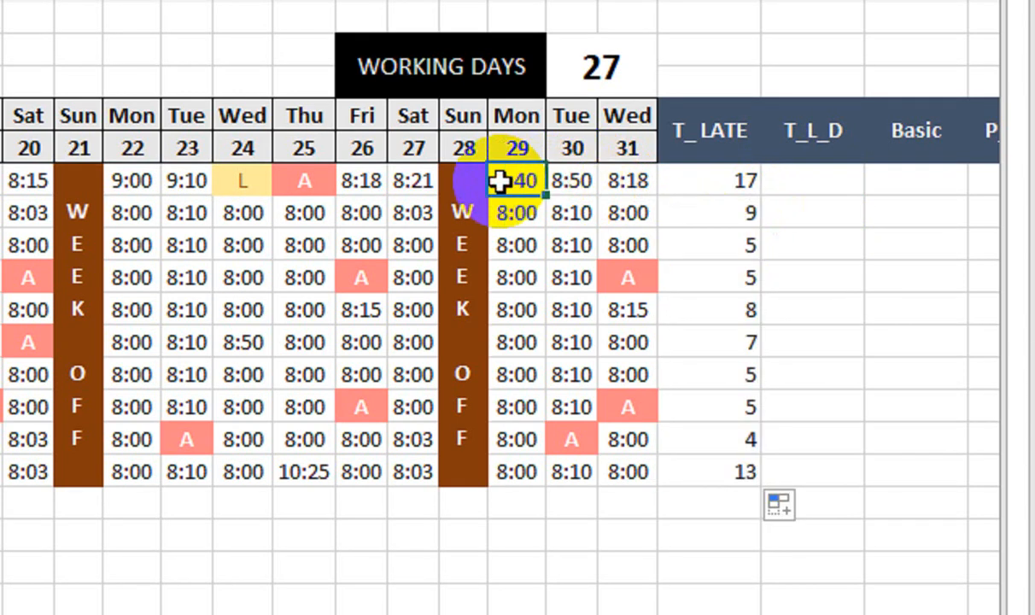
pyautogui.write('08:')
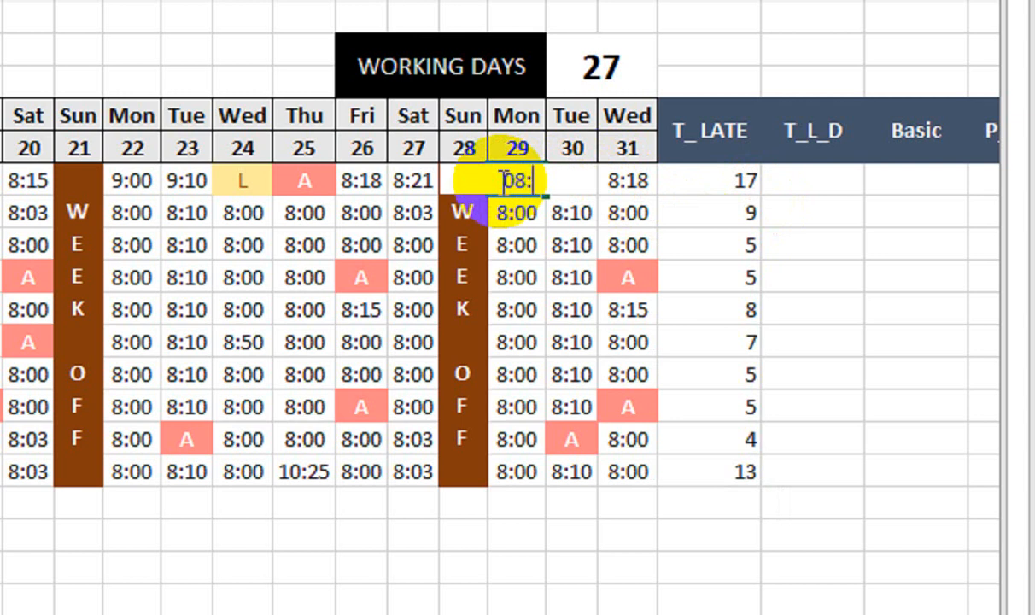
pyautogui.write('00')
pyautogui.press('Return')
pyautogui.press('Return')
pyautogui.press('Up')
pyautogui.moveTo(531, 180); pyautogui.dragTo(612, 180)
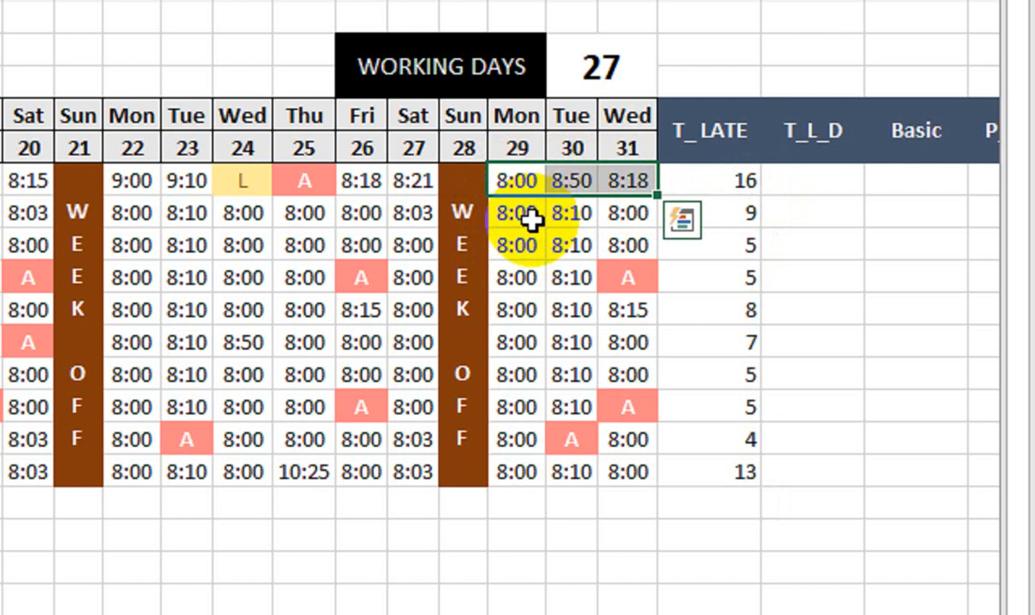
pyautogui.hotkey('ctrl', 'r')
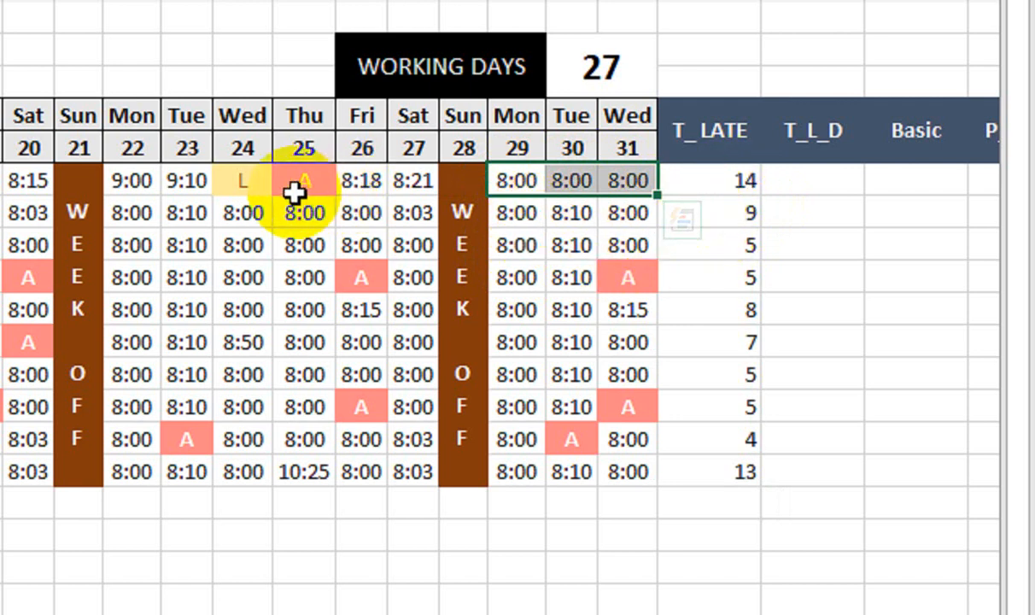
# Copy the 8:00 time to the first employee's day 26 and fill it across to day 27.
pyautogui.click(516, 179)
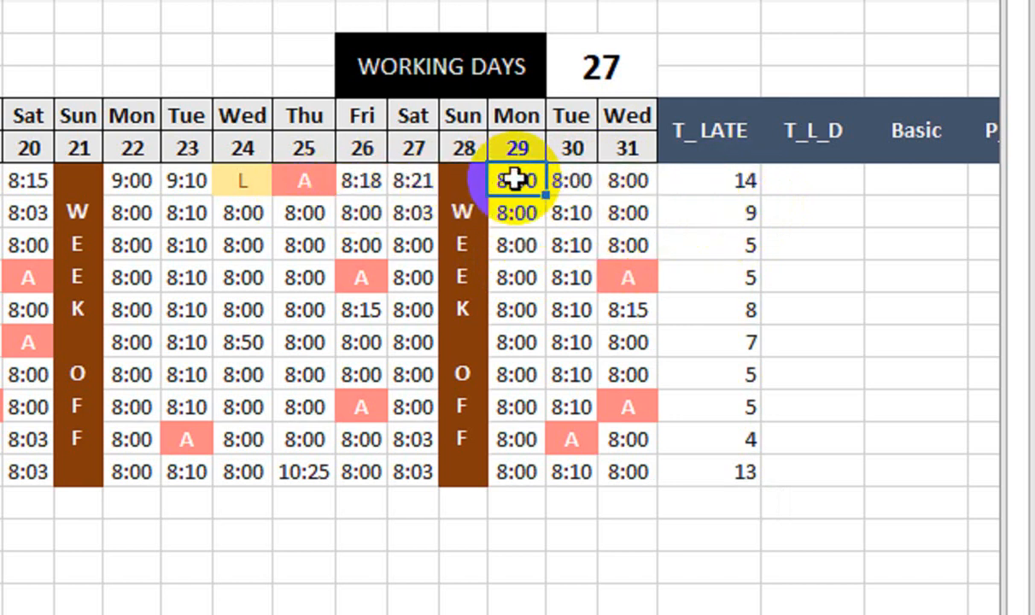
pyautogui.hotkey('ctrl', 'c')
pyautogui.click(357, 181)
pyautogui.hotkey('ctrl', 'v')
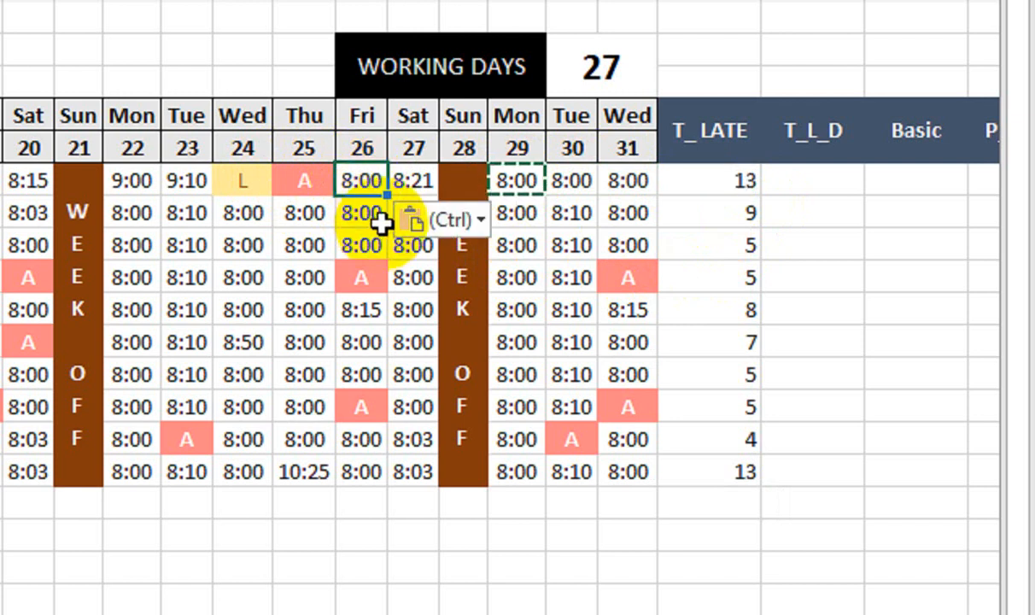
pyautogui.moveTo(361, 180); pyautogui.dragTo(413, 180)
pyautogui.hotkey('ctrl', 'r')
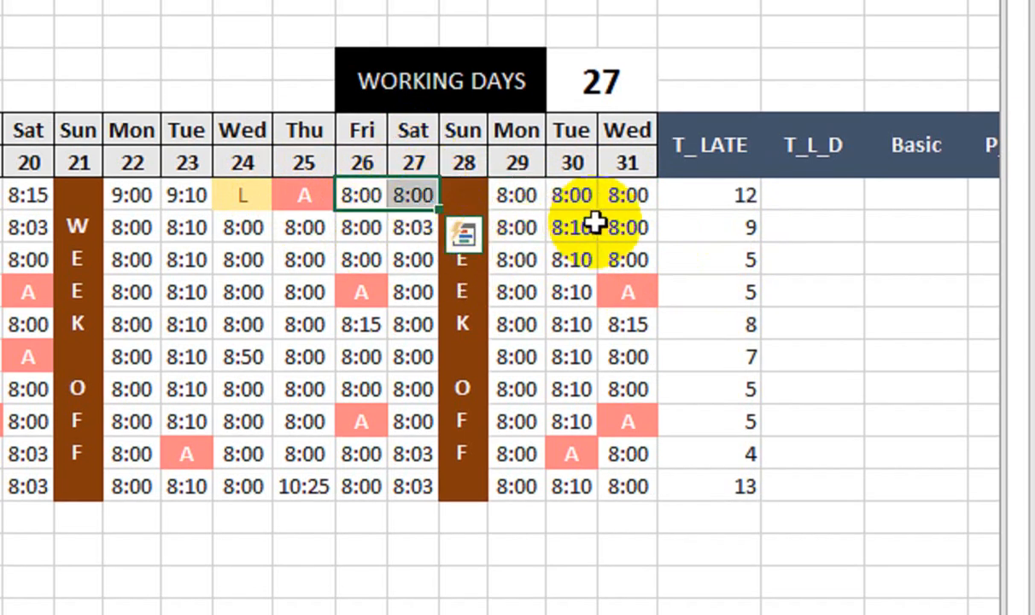
# Copy the first employee's 8:00 times from days 26 and 27 to days 22 and 23.
pyautogui.click(627, 219)
pyautogui.moveTo(362, 195); pyautogui.dragTo(398, 196)
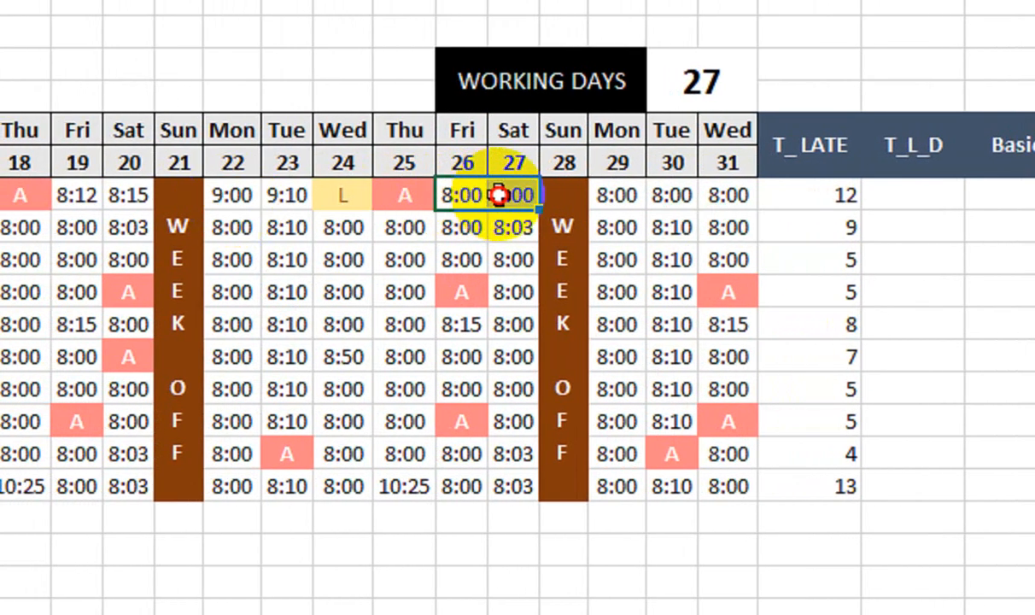
pyautogui.hotkey('ctrl', 'c')
pyautogui.click(247, 195)
pyautogui.hotkey('ctrl', 'v')
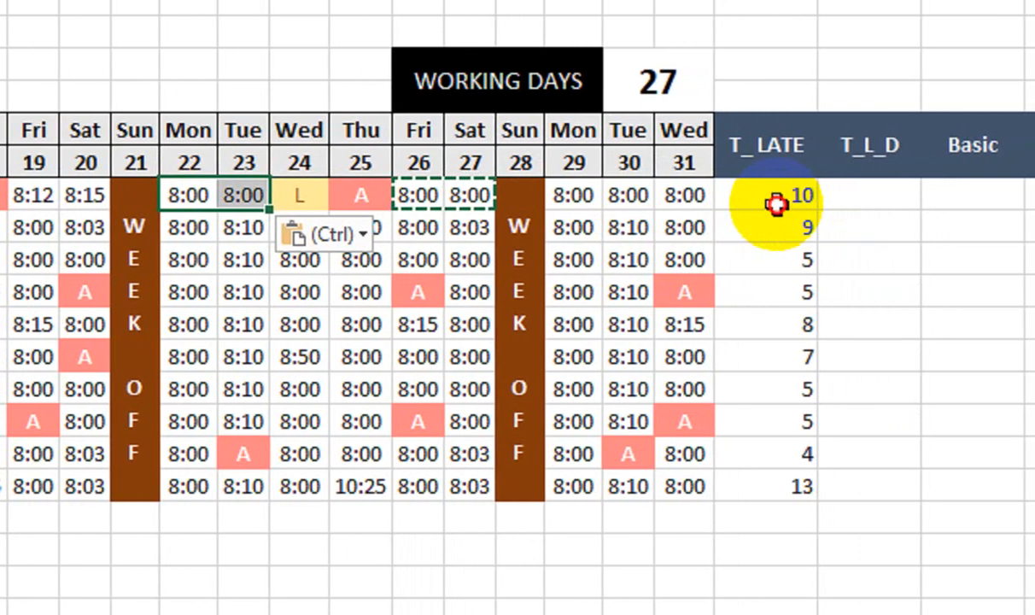
# Centre the contents of the summary cells AG8:AK17.
pyautogui.click(911, 195)
pyautogui.moveTo(759, 193); pyautogui.dragTo(880, 473)
pyautogui.click(843, 452)
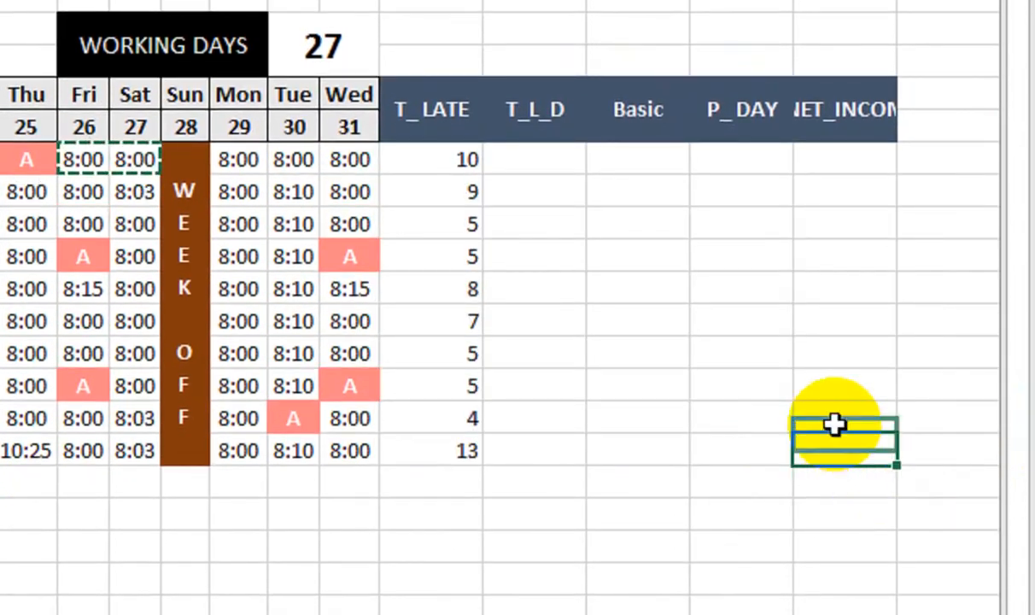
pyautogui.moveTo(464, 159); pyautogui.dragTo(734, 437)
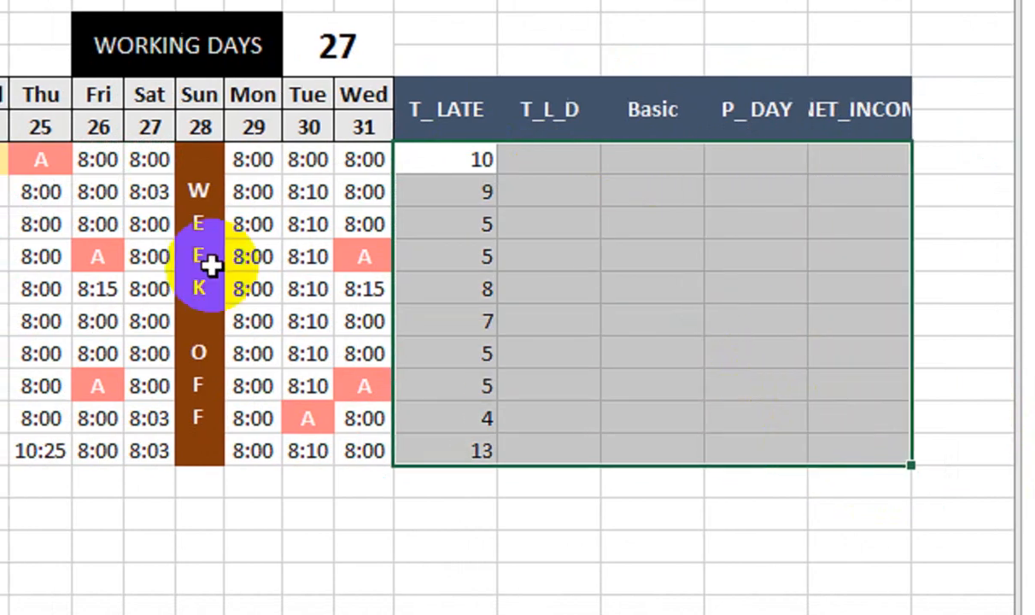
pyautogui.click(258, 137)
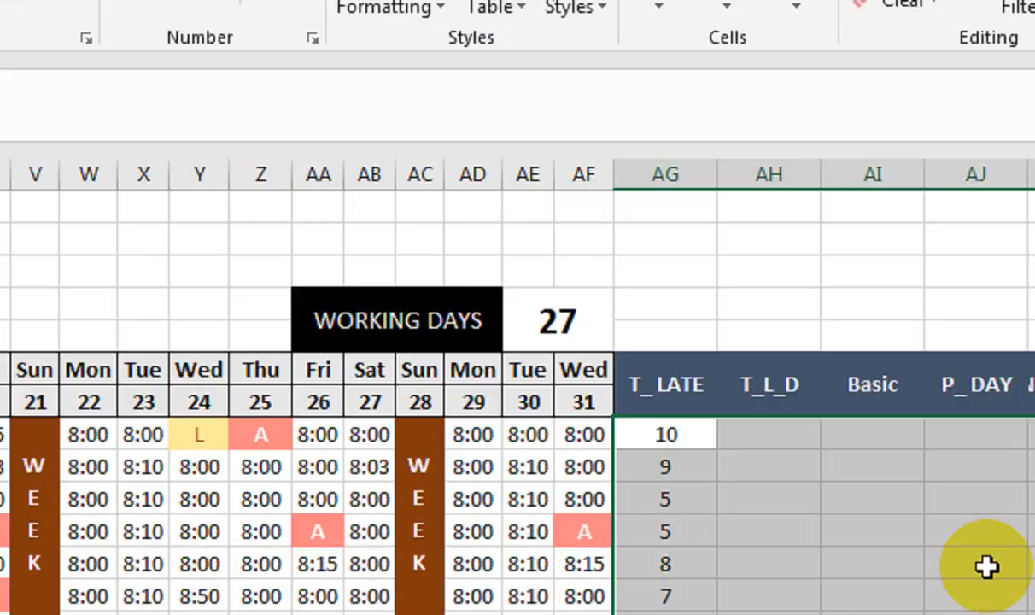
pyautogui.click(730, 439)
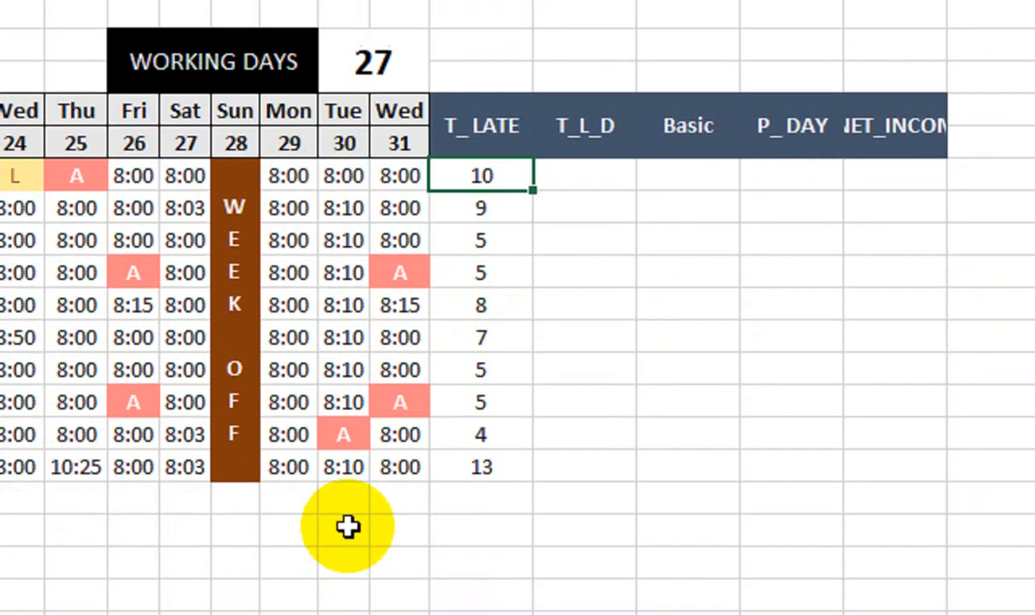
# Copy the formula text =COUNTIF(B8:AF8,">8:00") from AG8 into the T_L_D cell AH8.
pyautogui.click(491, 301)
pyautogui.doubleClick(478, 302)
pyautogui.moveTo(615, 162); pyautogui.dragTo(324, 167)
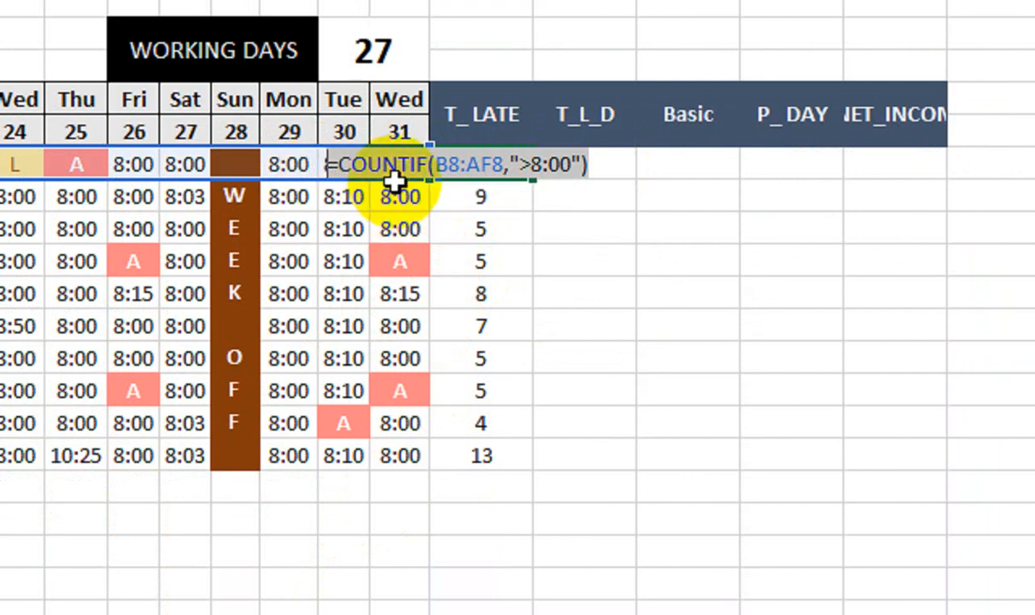
pyautogui.click(561, 156)
pyautogui.doubleClick(577, 162)
pyautogui.hotkey('ctrl', 'v')
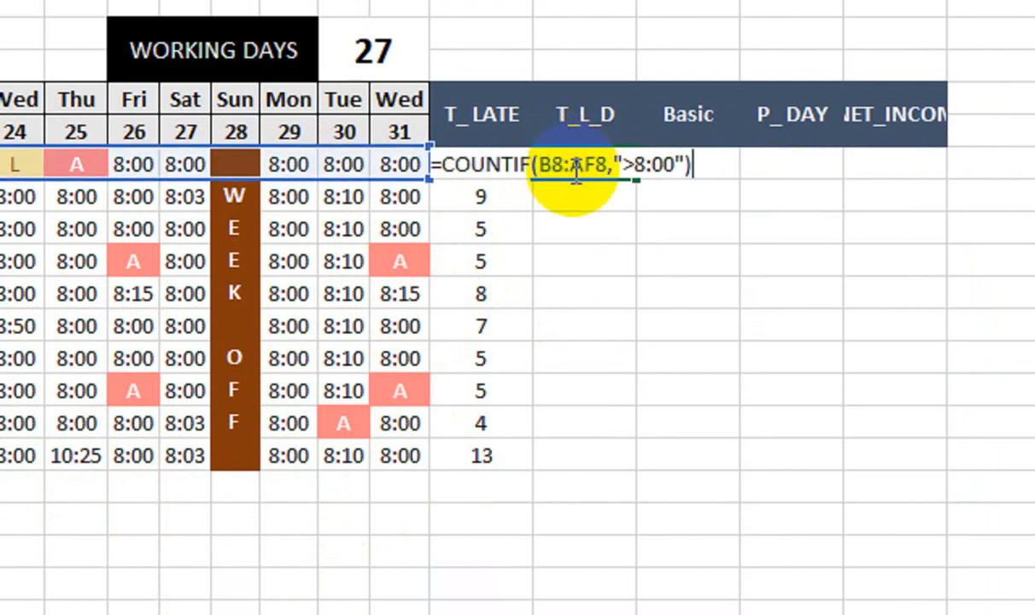
# Replace the COUNTIF criterion in AH8 with "A" to count the first employee's absences.
pyautogui.click(674, 165)
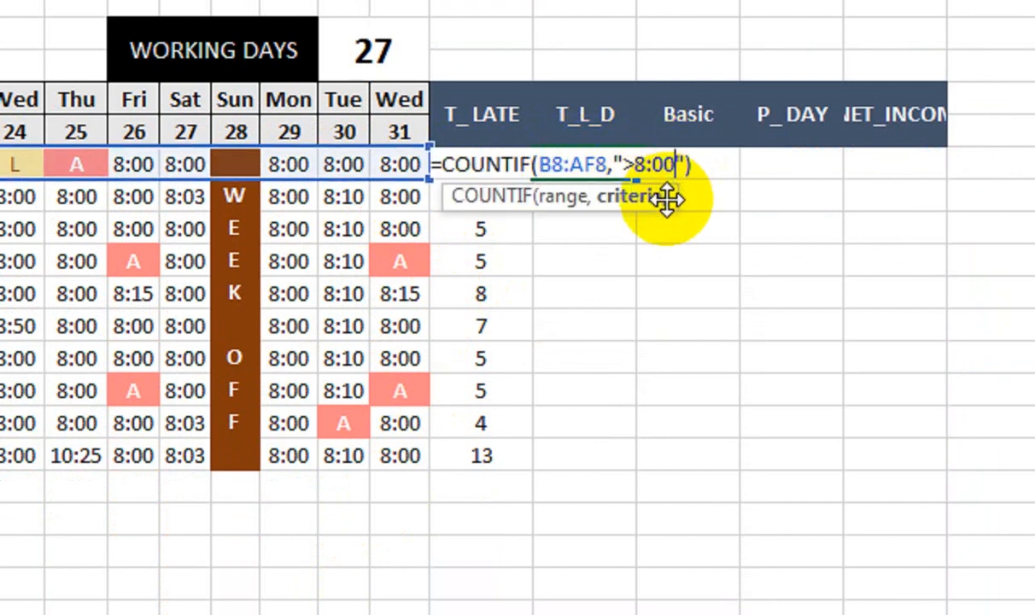
pyautogui.press('BackSpace')
pyautogui.press('BackSpace')
pyautogui.press('BackSpace')
pyautogui.press('BackSpace')
pyautogui.press('BackSpace')
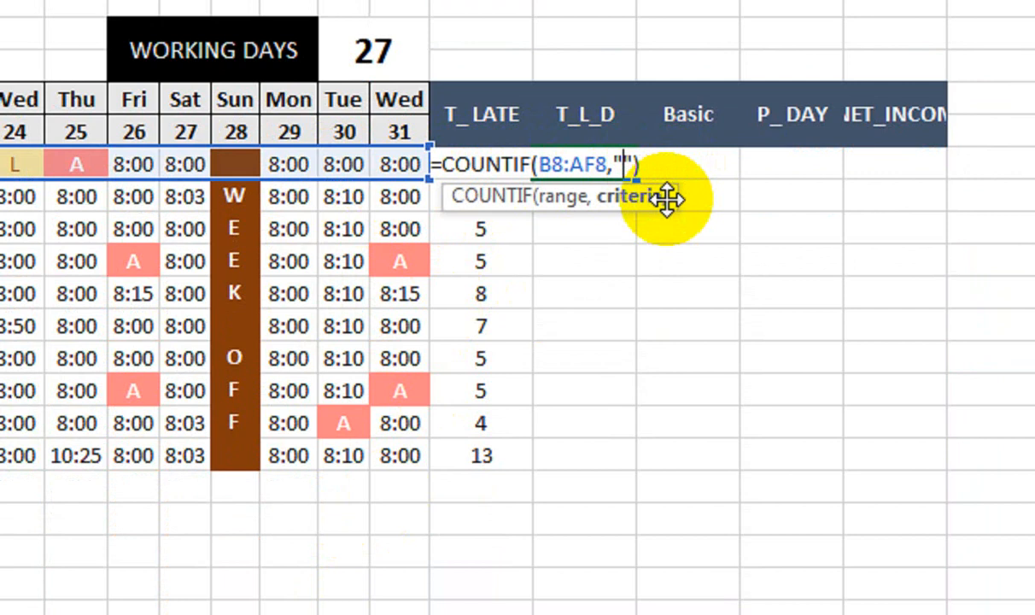
pyautogui.write('A')
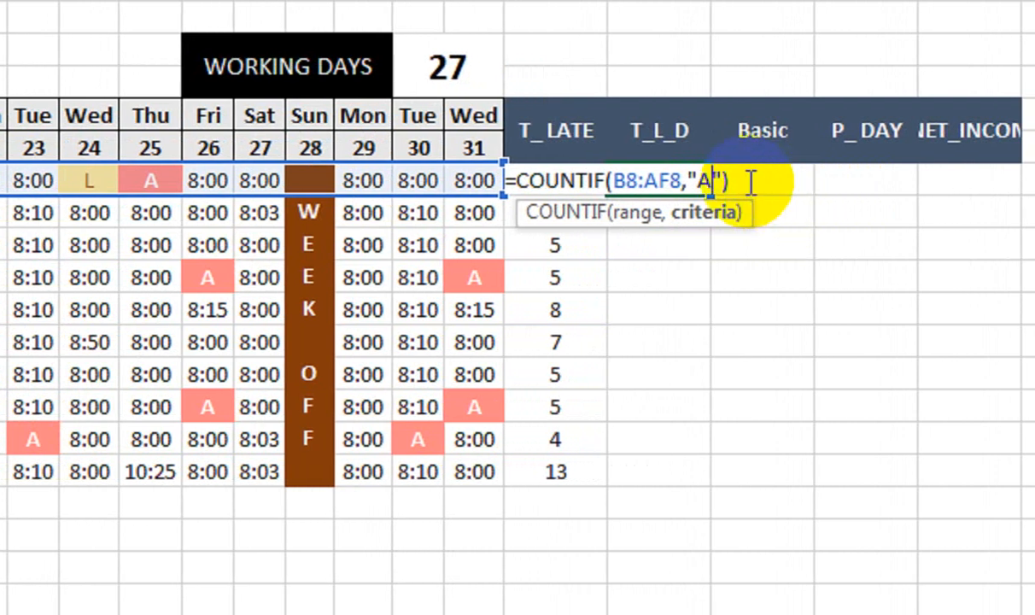
# Append a plus sign and the ROUNDDOWN function after the COUNTIF in AH8.
pyautogui.click(855, 181)
pyautogui.write('+ROUND')
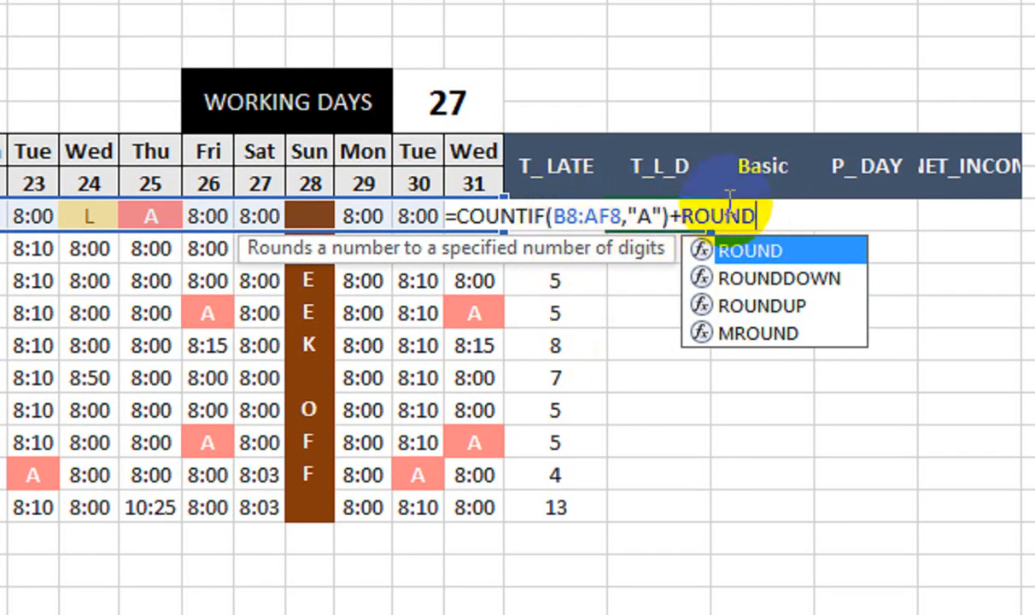
pyautogui.press('Down')
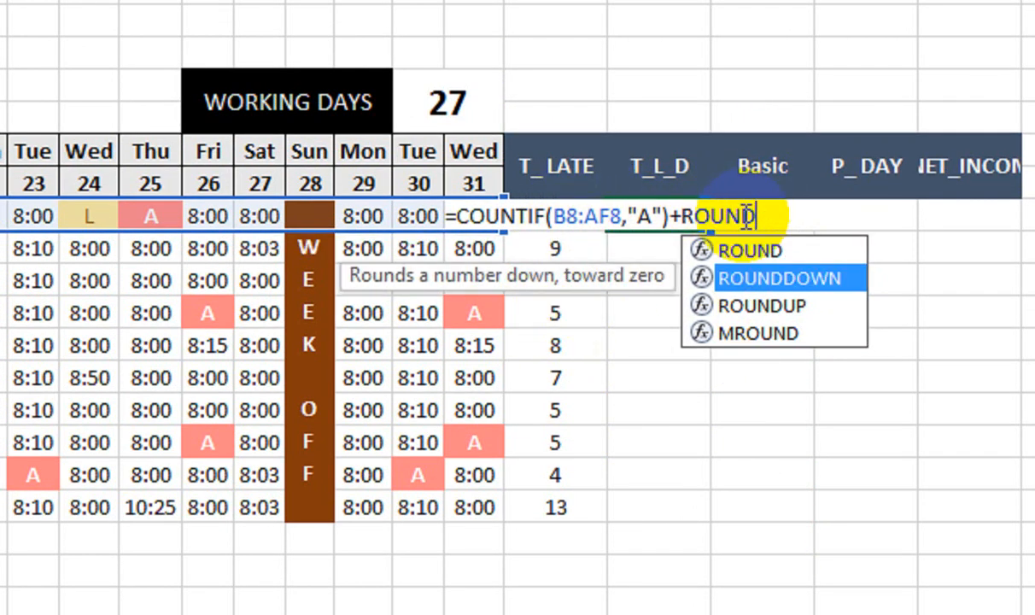
pyautogui.press('Tab')
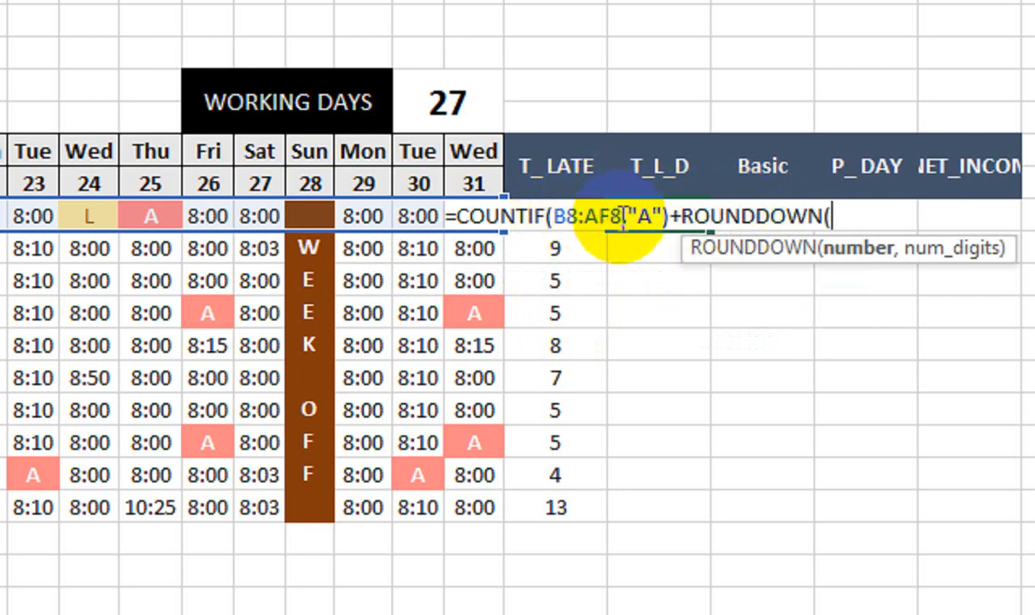
pyautogui.doubleClick(564, 219)
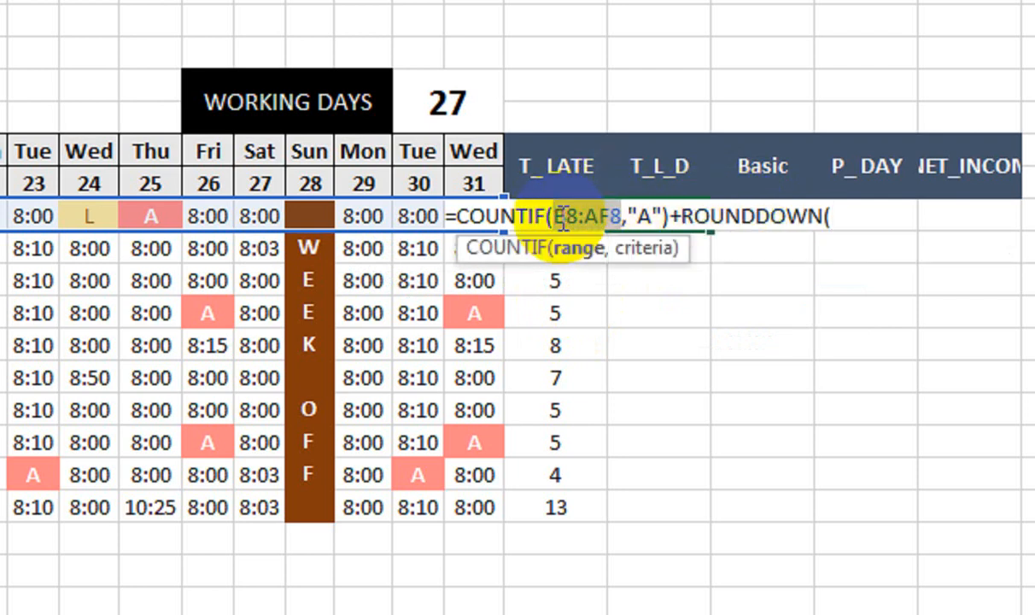
pyautogui.click(551, 170)
pyautogui.press('Down')
pyautogui.press('Up')
pyautogui.press('Up')
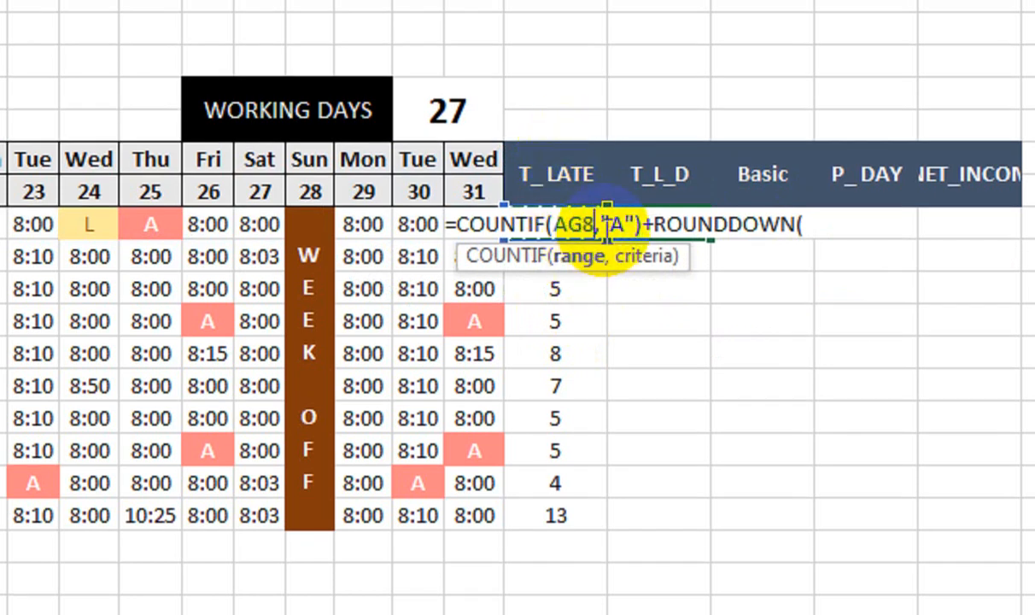
pyautogui.click(603, 263)
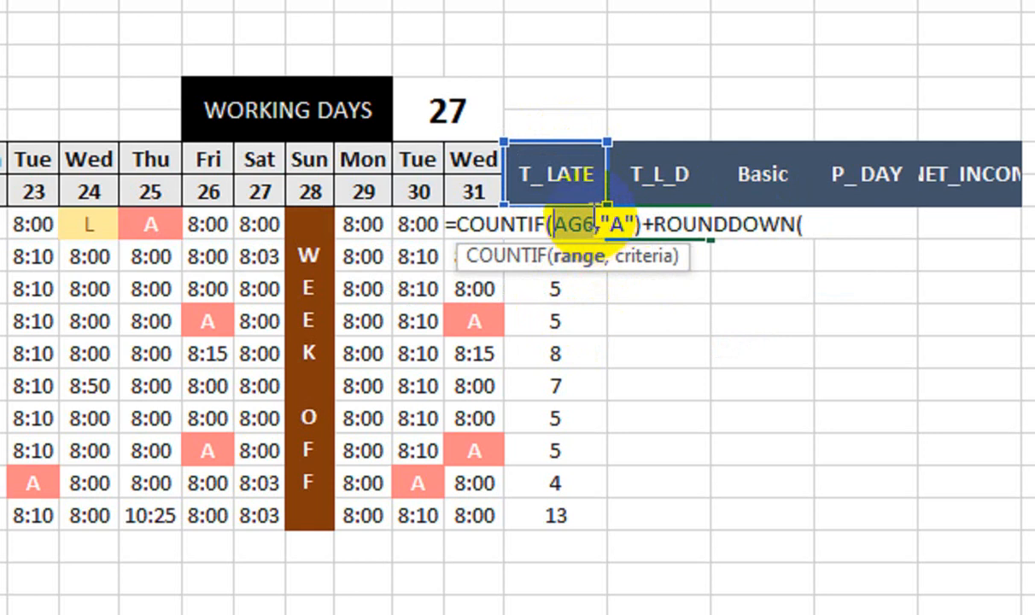
pyautogui.click(595, 219)
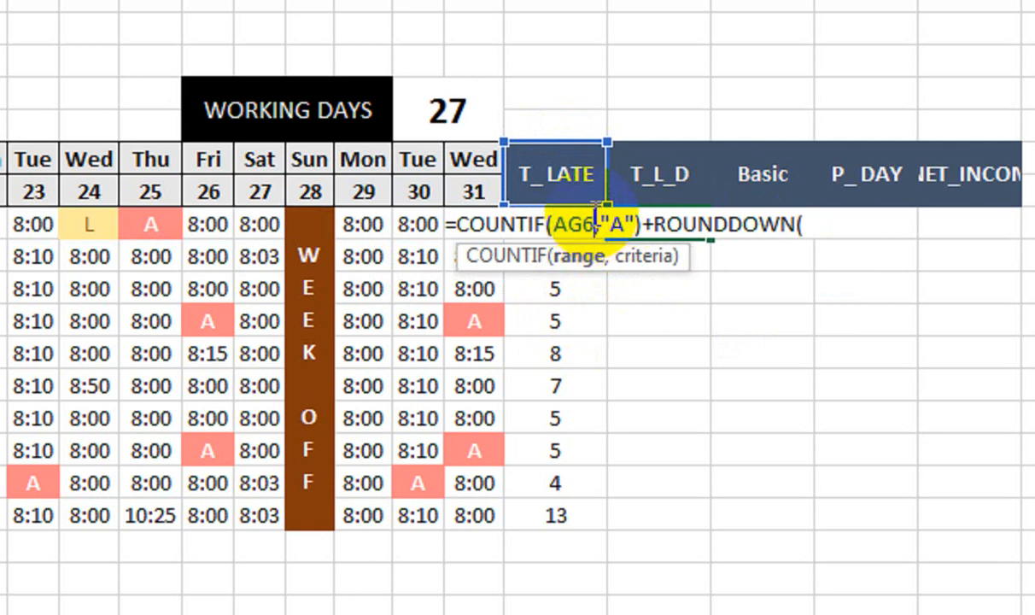
pyautogui.press('BackSpace')
pyautogui.press('BackSpace')
pyautogui.press('BackSpace')
pyautogui.write('AF6')
pyautogui.click(557, 227)
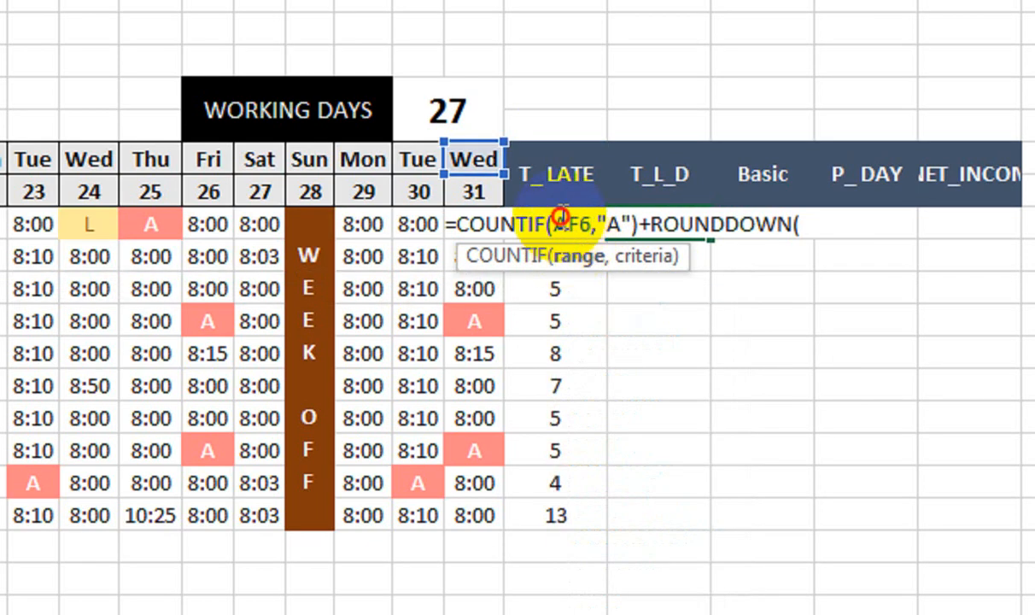
pyautogui.write('B8:')
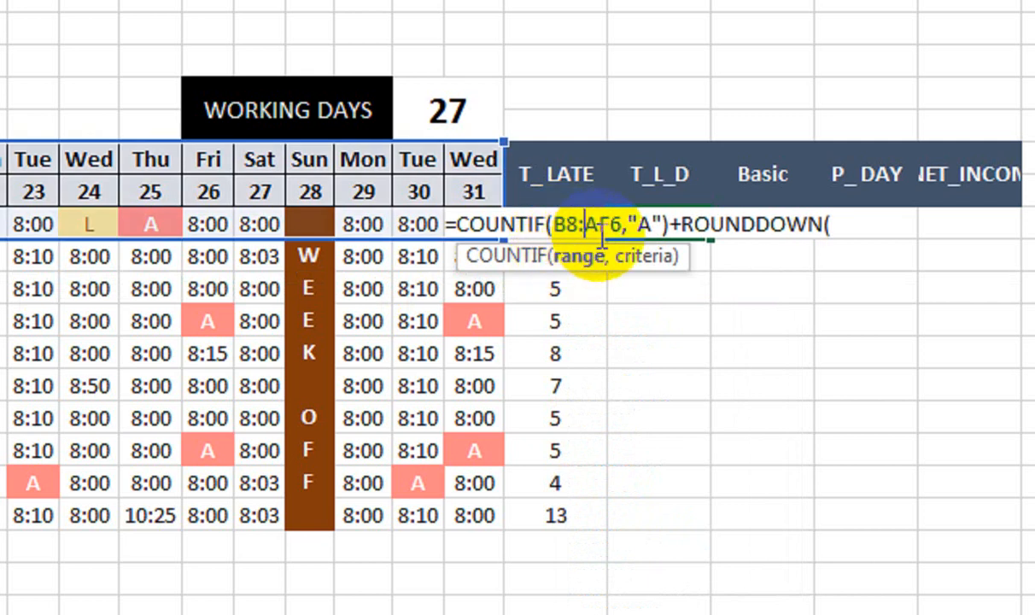
pyautogui.click(620, 223)
pyautogui.press('BackSpace')
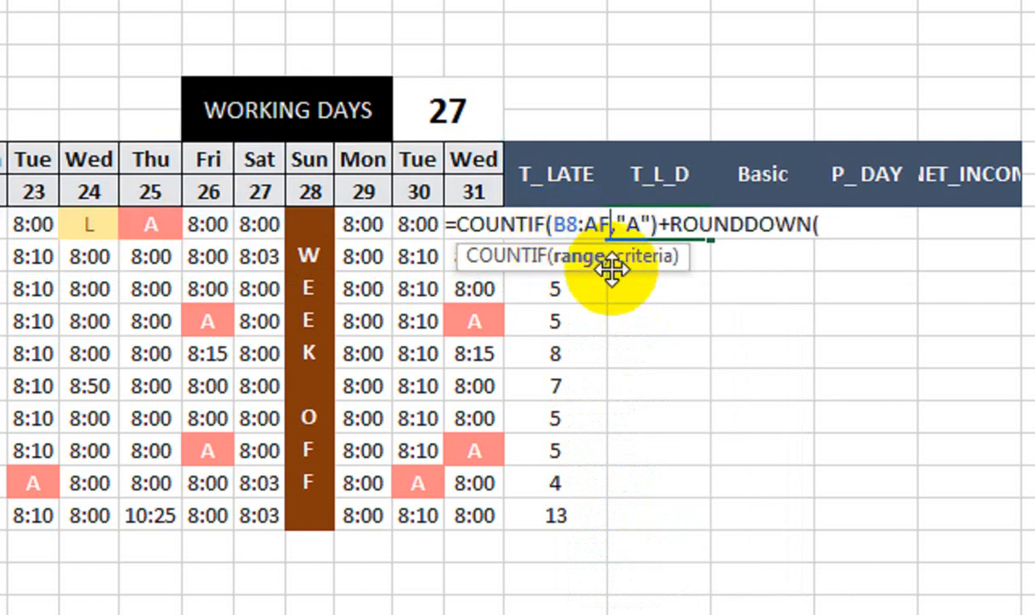
pyautogui.write('8')
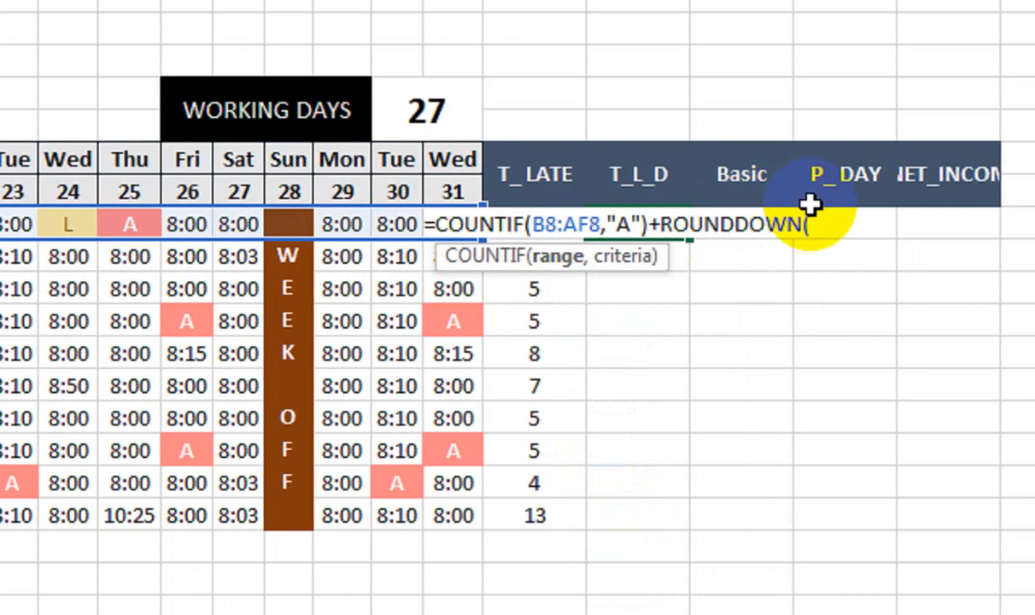
# Complete the ROUNDDOWN in AH8 with AG8/3 and 0 digits, and enter the formula.
pyautogui.click(845, 224)
pyautogui.click(566, 181)
pyautogui.press('BackSpace')
pyautogui.write('8')
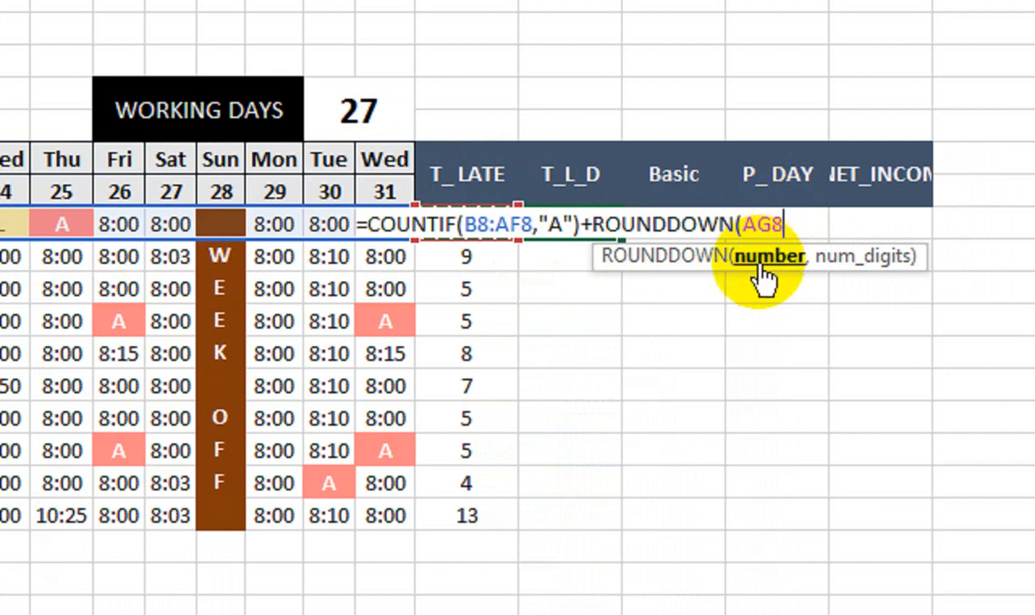
pyautogui.write('/3')
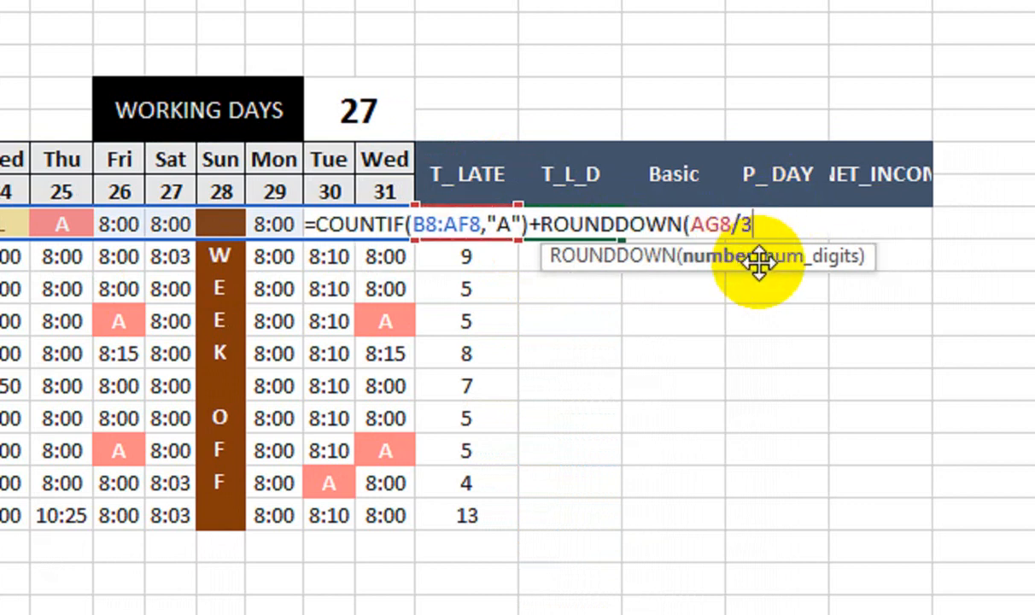
pyautogui.write(',0')
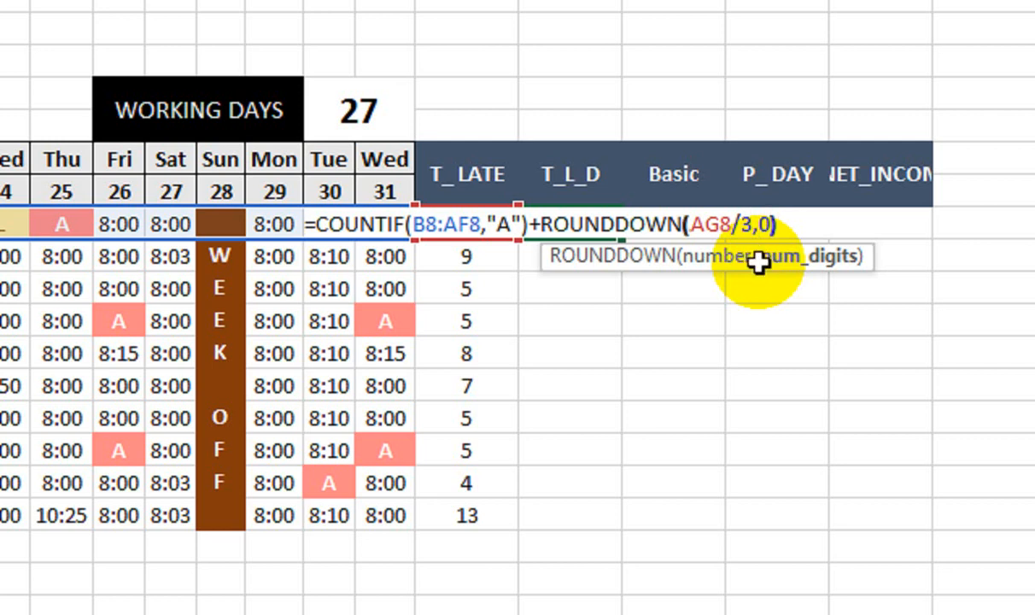
pyautogui.press('Return')
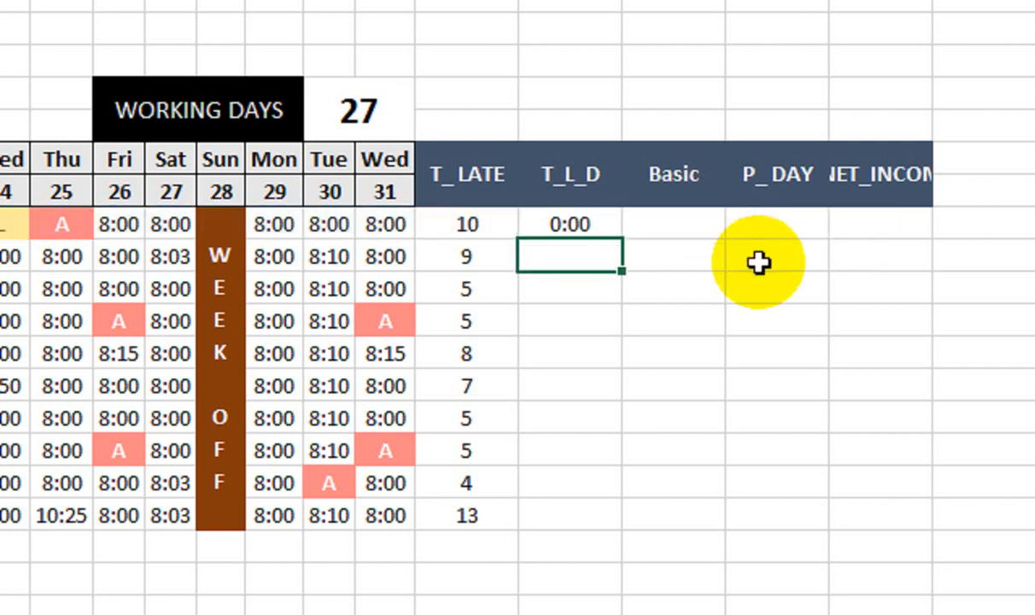
# Cut +ROUNDDOWN(AG8/3,0) out of the AH8 formula so that only the COUNTIF of absences remains.
pyautogui.press('Up')
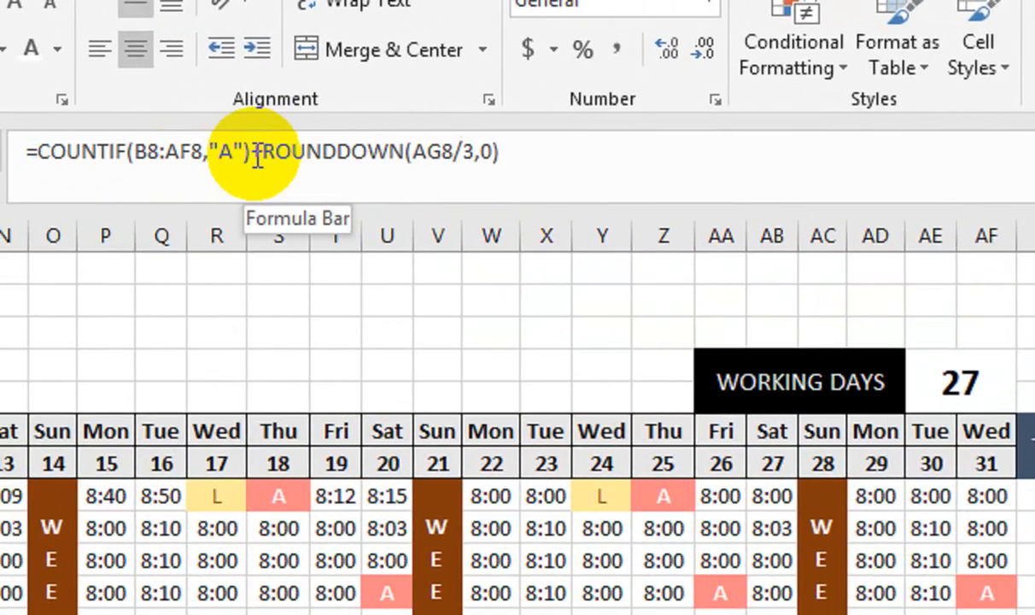
pyautogui.moveTo(162, 136); pyautogui.dragTo(508, 166)
pyautogui.press('BackSpace')
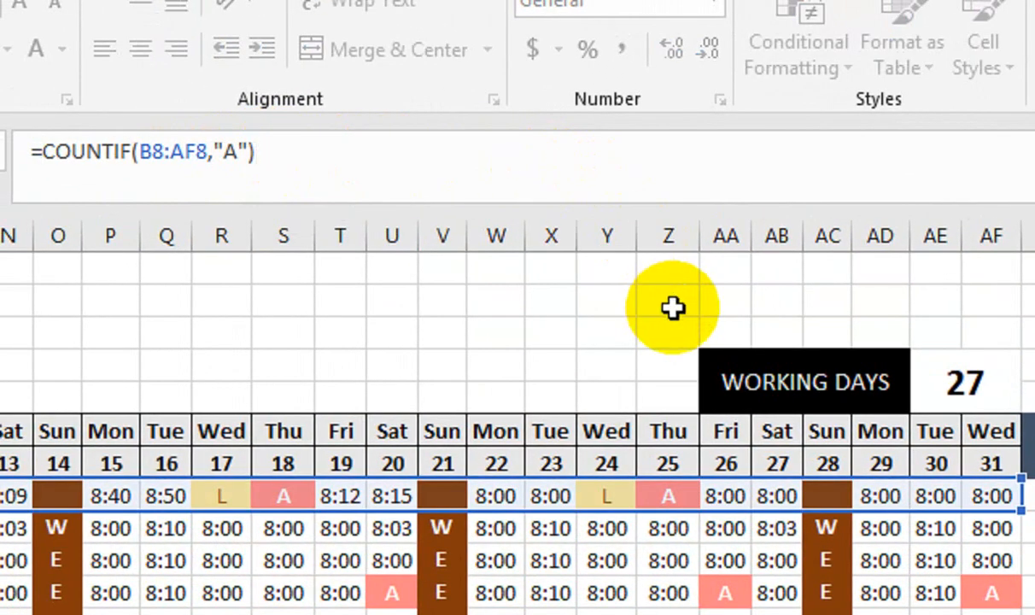
pyautogui.press('Return')
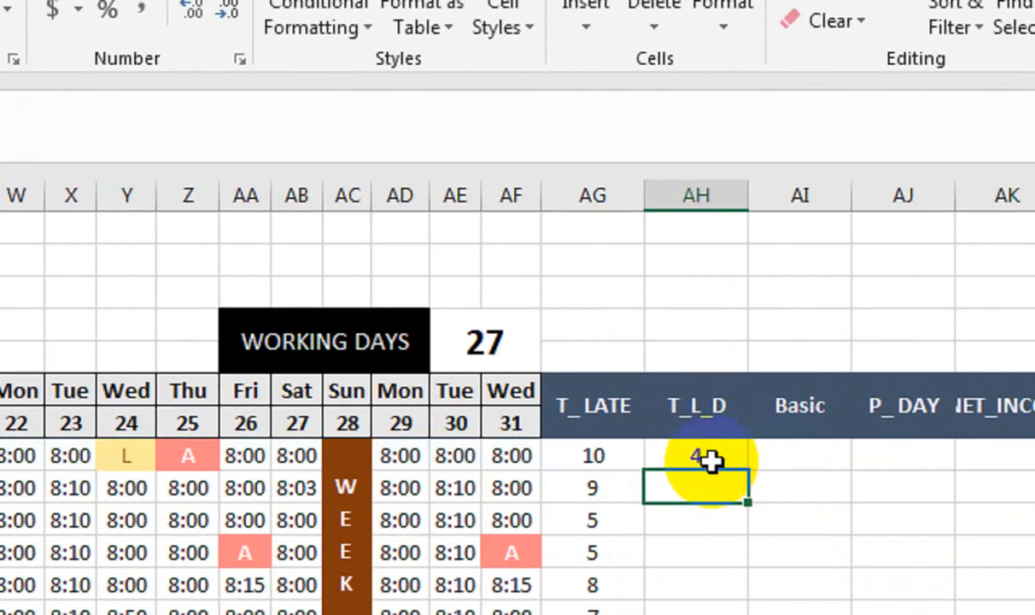
# Insert a blank column before Basic and paste the cut ROUNDDOWN part as a separate formula in AI8.
pyautogui.rightClick(765, 178)
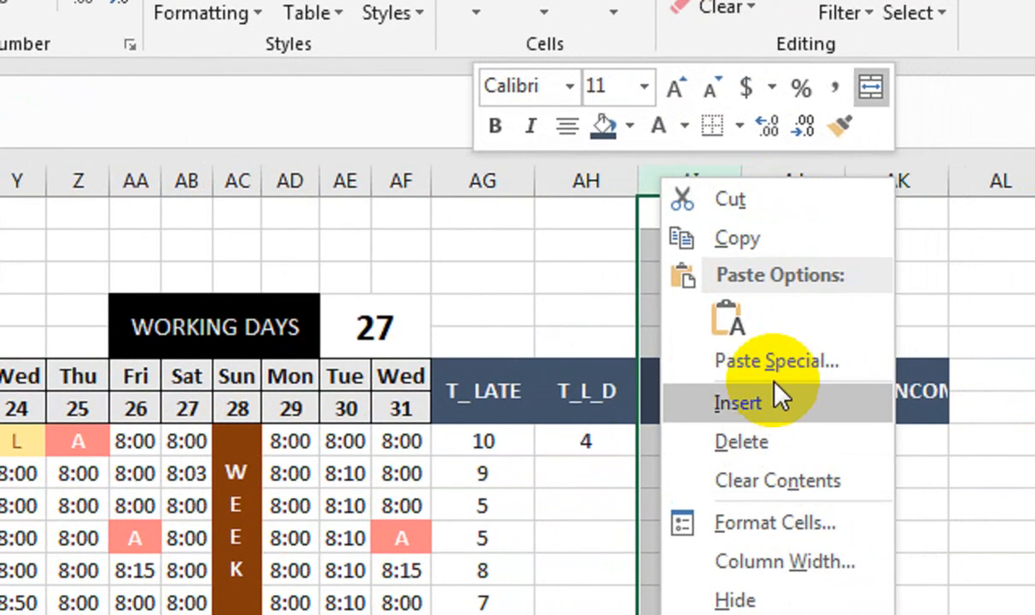
pyautogui.click(733, 403)
pyautogui.click(681, 434)
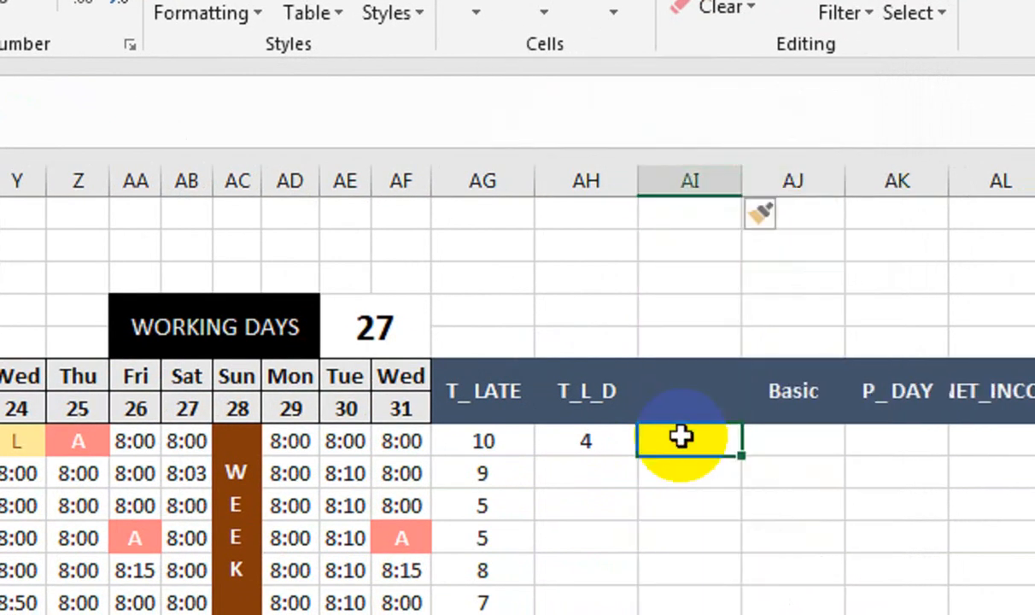
pyautogui.hotkey('ctrl', 'v')
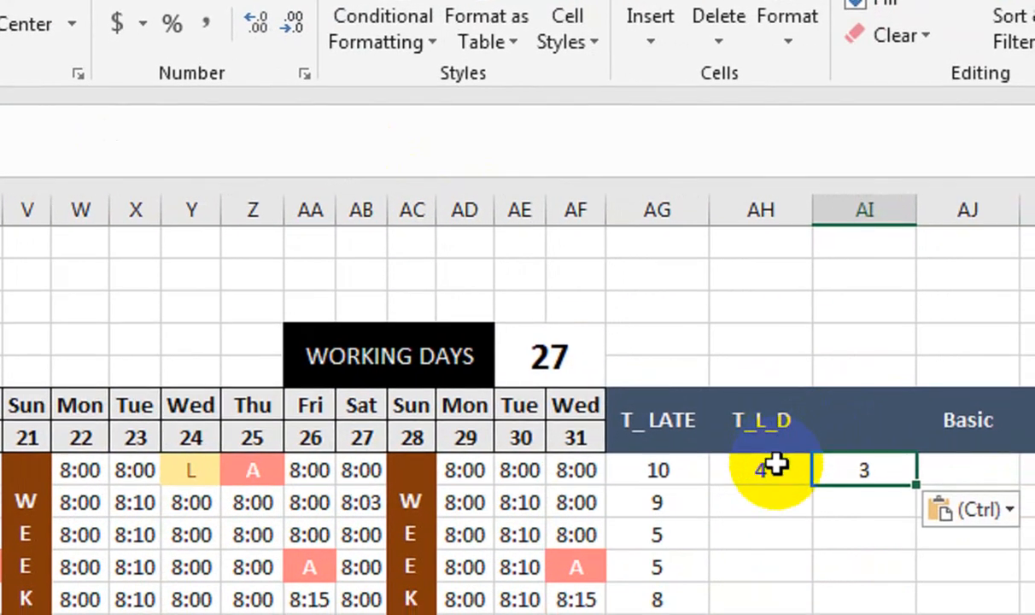
# Paste +ROUNDDOWN(AG8/3,0) back after the COUNTIF in AH8 and enter the formula.
pyautogui.click(774, 463)
pyautogui.doubleClick(774, 463)
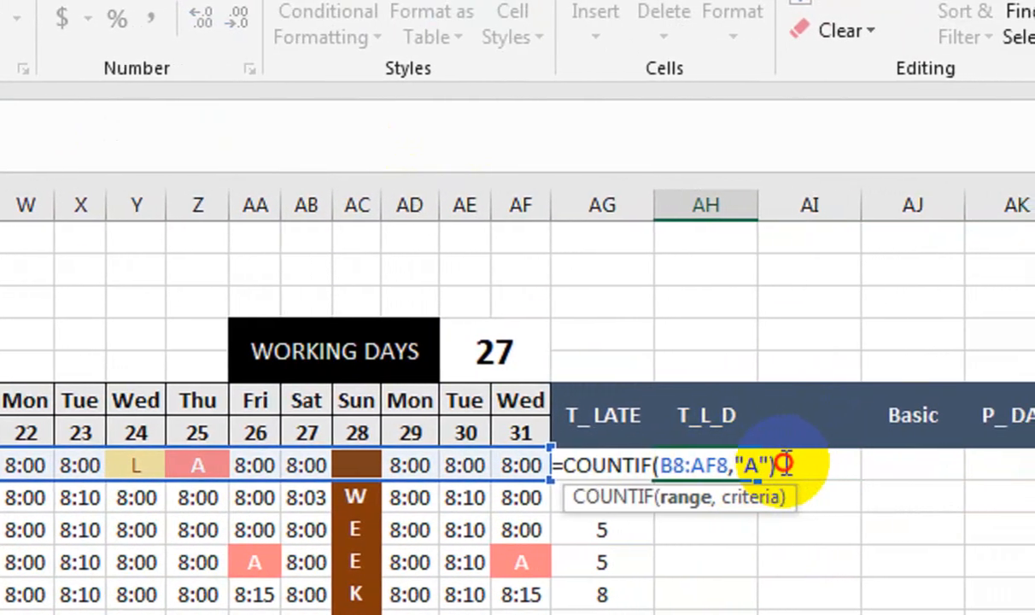
pyautogui.hotkey('ctrl', 'v')
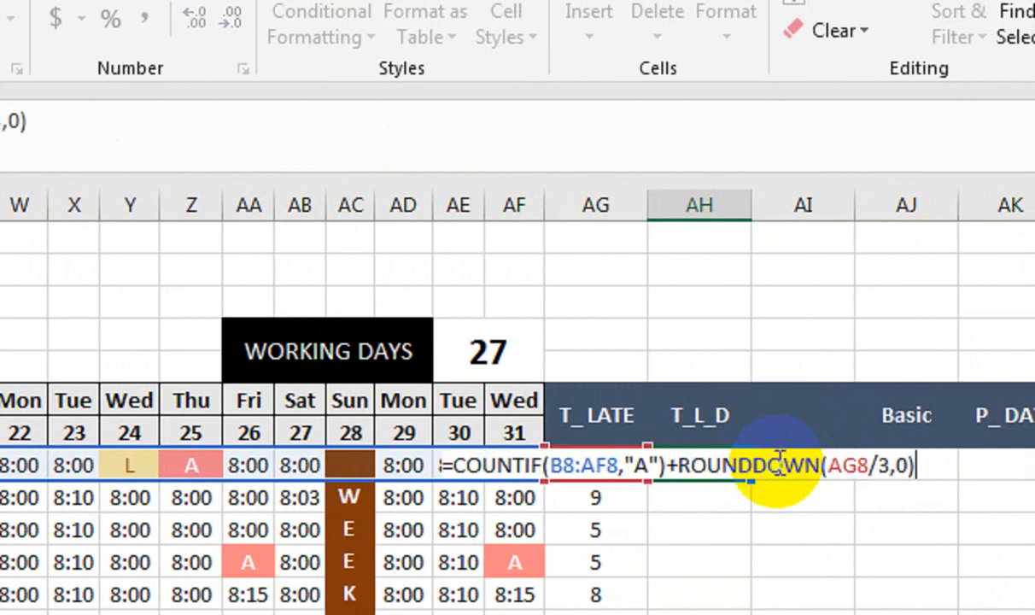
pyautogui.press('Return')
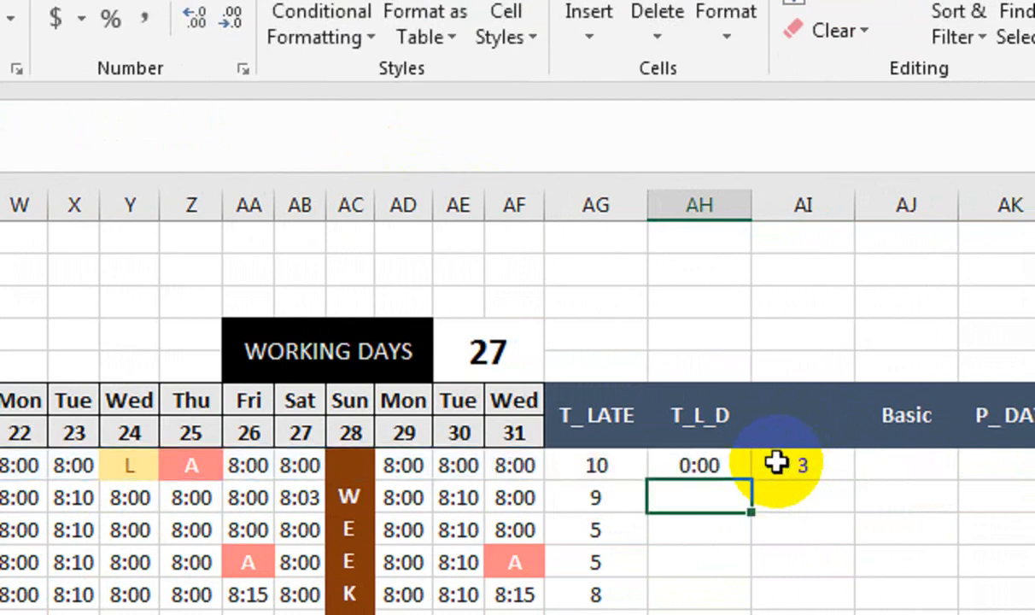
# Apply the General number format to AH8 and rename its column header T_A_L_D.
pyautogui.click(723, 462)
pyautogui.hotkey('ctrl', 'shift', '`')
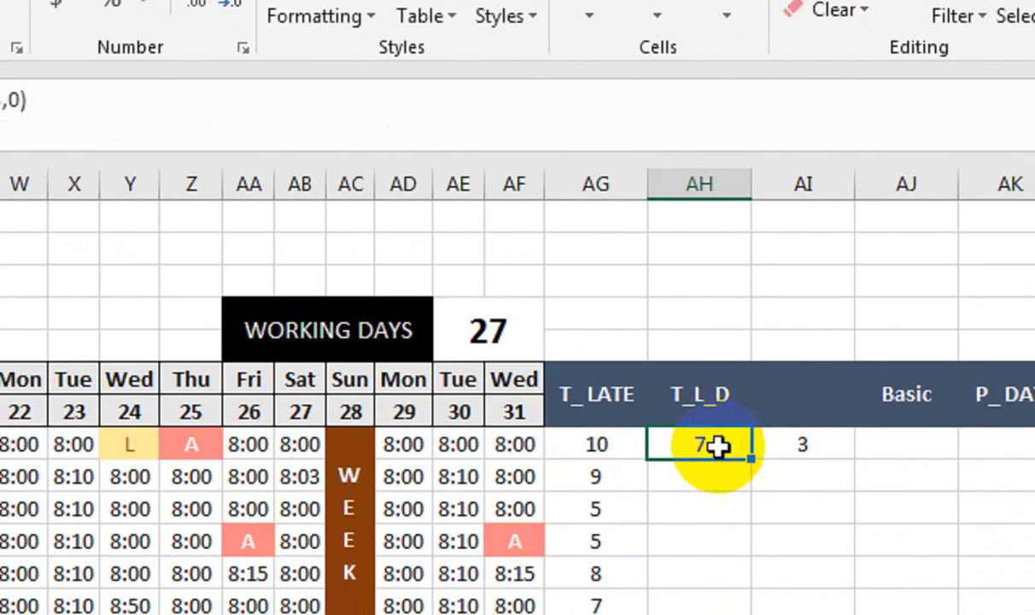
pyautogui.click(693, 388)
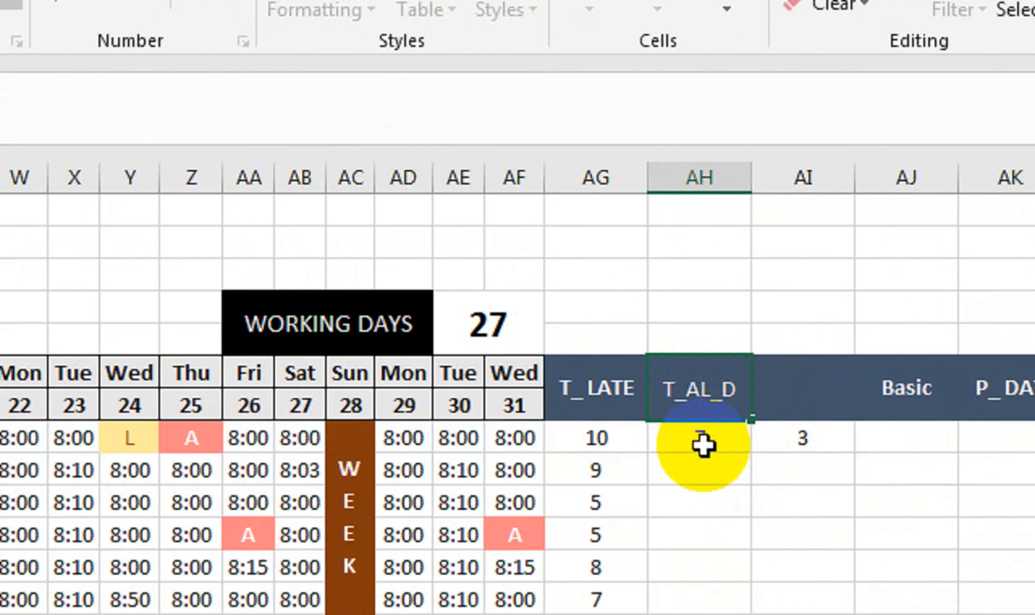
pyautogui.press('Return')
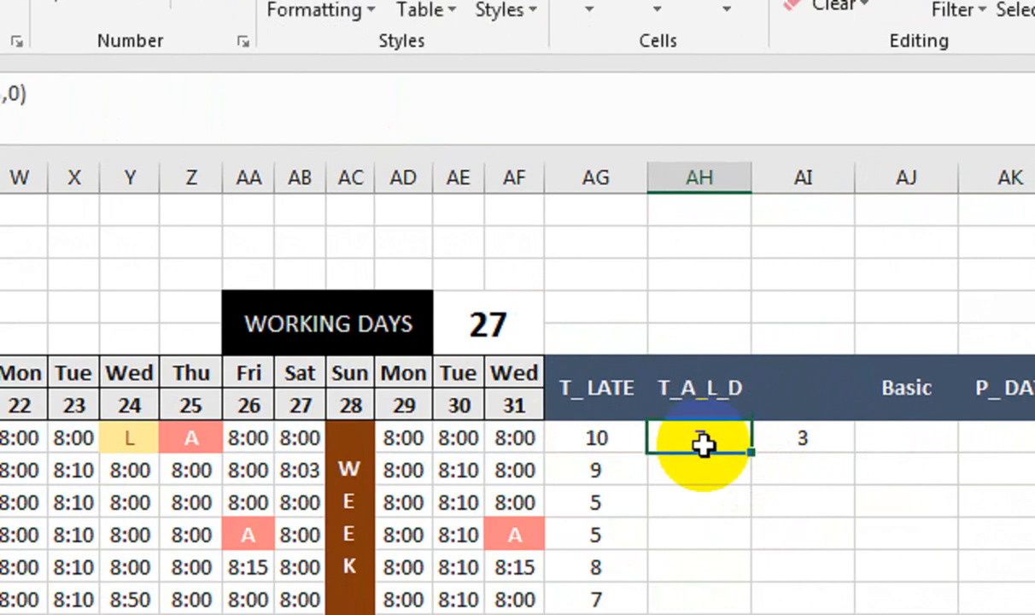
# Fill the T_A_L_D formula from AH8 down through the remaining employee rows.
pyautogui.click(752, 446)
pyautogui.click(750, 435)
pyautogui.doubleClick(752, 439)
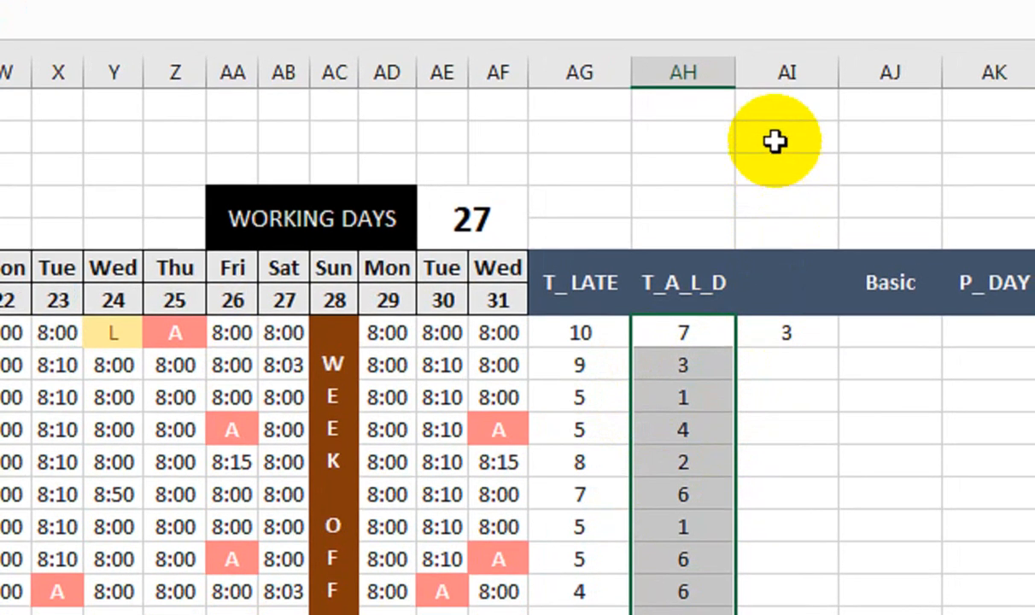
# Delete the extra unnamed column AI between T_A_L_D and Basic.
pyautogui.rightClick(802, 66)
pyautogui.click(779, 417)
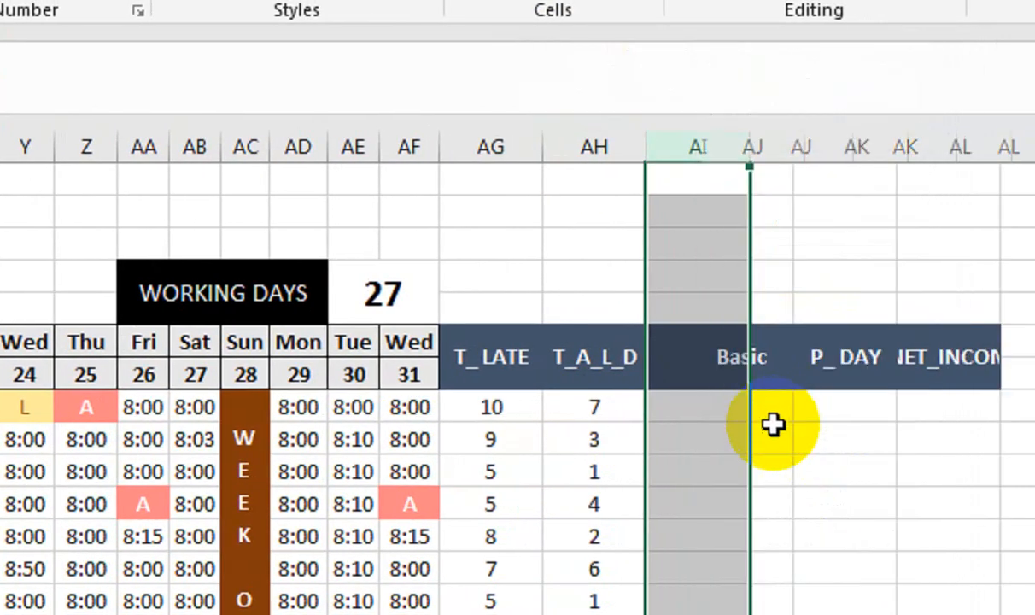
# Fill the Basic column from AI8 down with the employees' salaries, beginning 42000, 46000, 28000, 46000 and 41000.
pyautogui.click(684, 409)
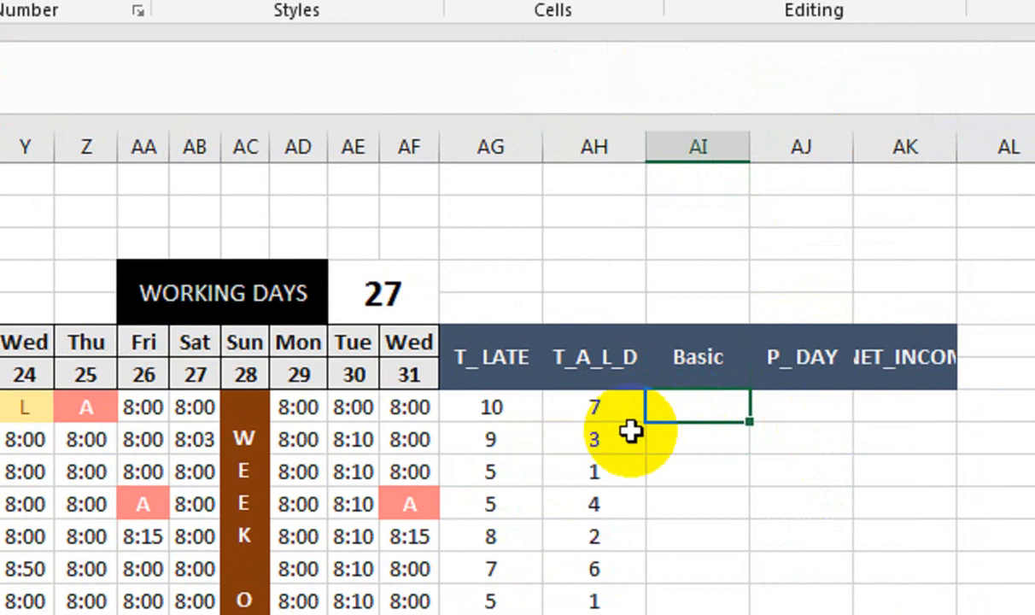
pyautogui.rightClick(758, 408)
pyautogui.click(759, 405)
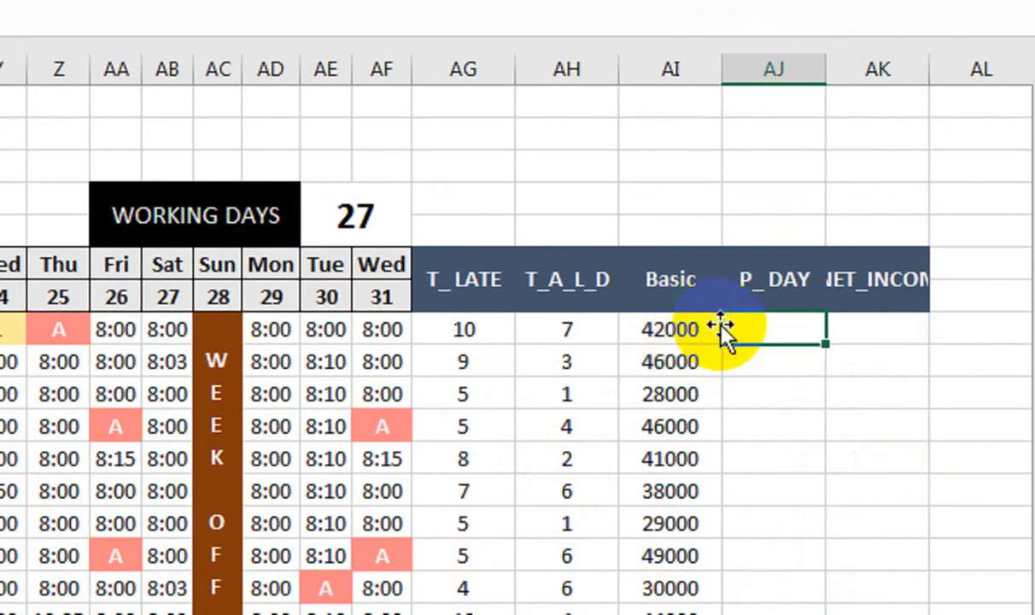
# Start the P_DAY formula in AJ8 as AI8/30 and put the ROUND function in front of the division.
pyautogui.press('Left')
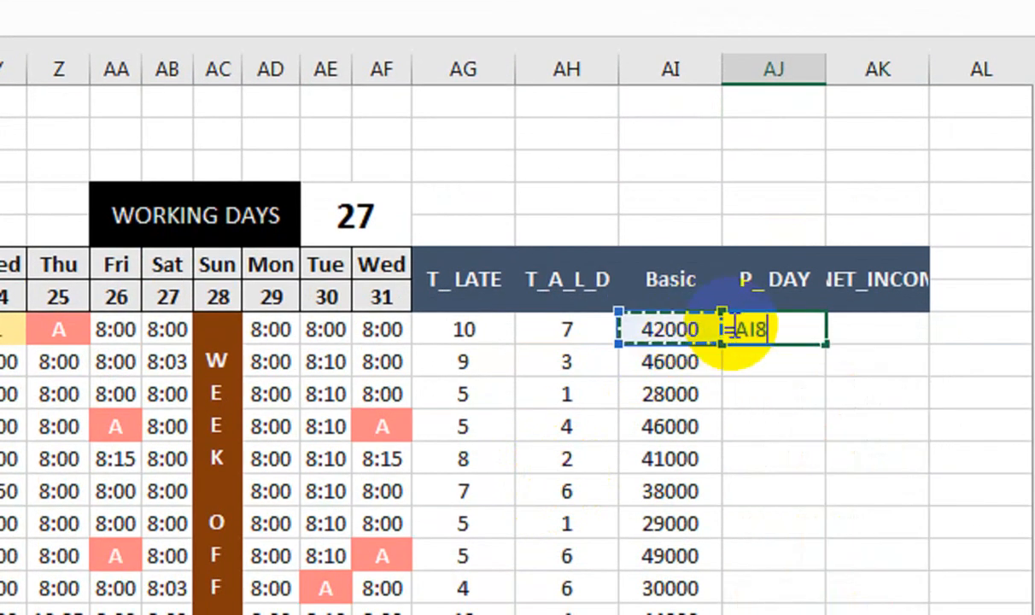
pyautogui.write('/30')
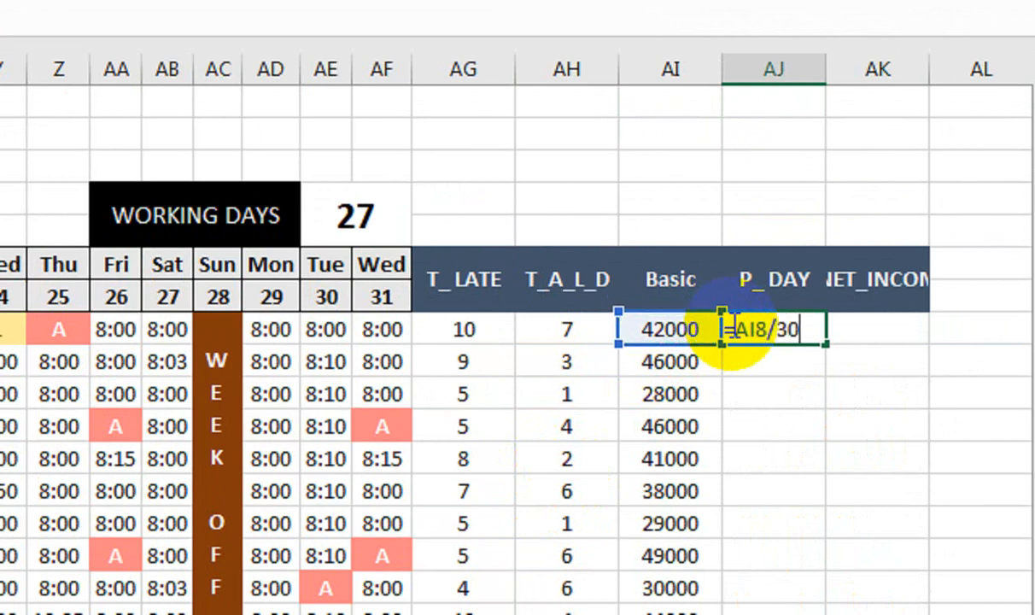
pyautogui.click(727, 330)
pyautogui.write('RO')
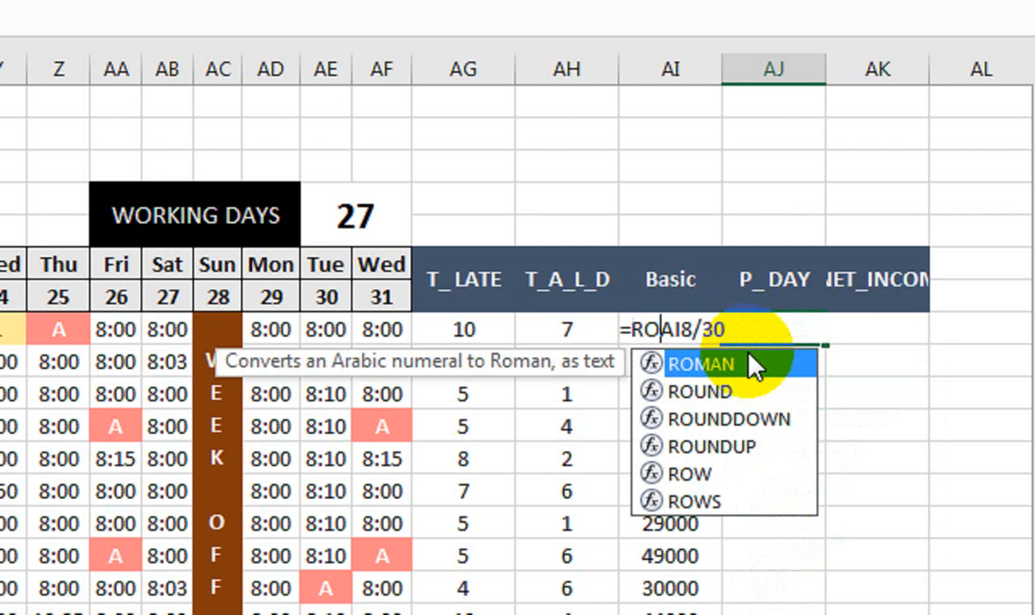
pyautogui.write('N')
pyautogui.press('BackSpace')
pyautogui.press('BackSpace')
pyautogui.write('OUND(')
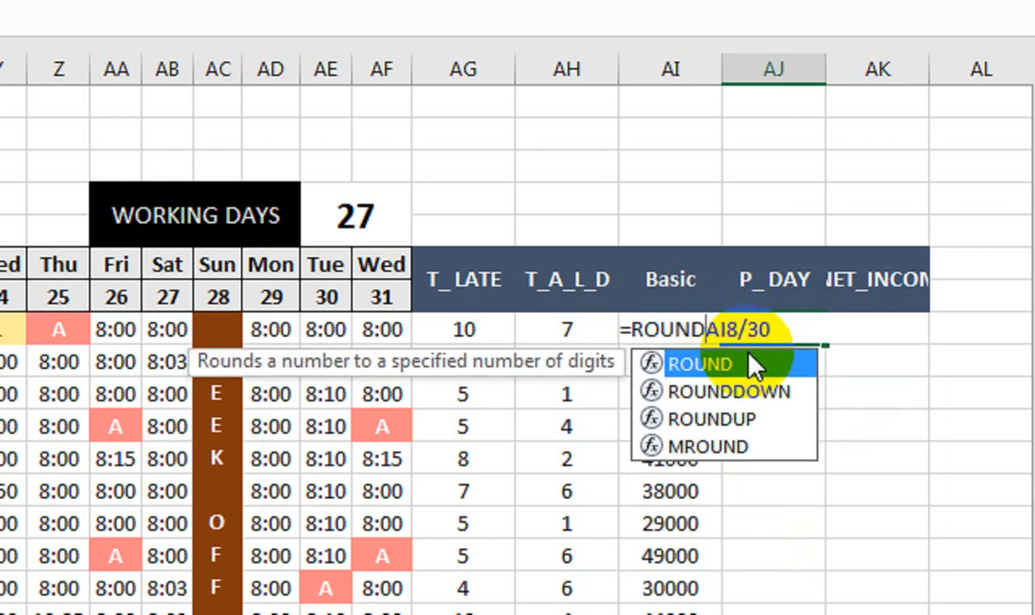
# Complete the ROUND function in AJ8 with 0 digits and a closing parenthesis, and enter the formula.
pyautogui.click(794, 328)
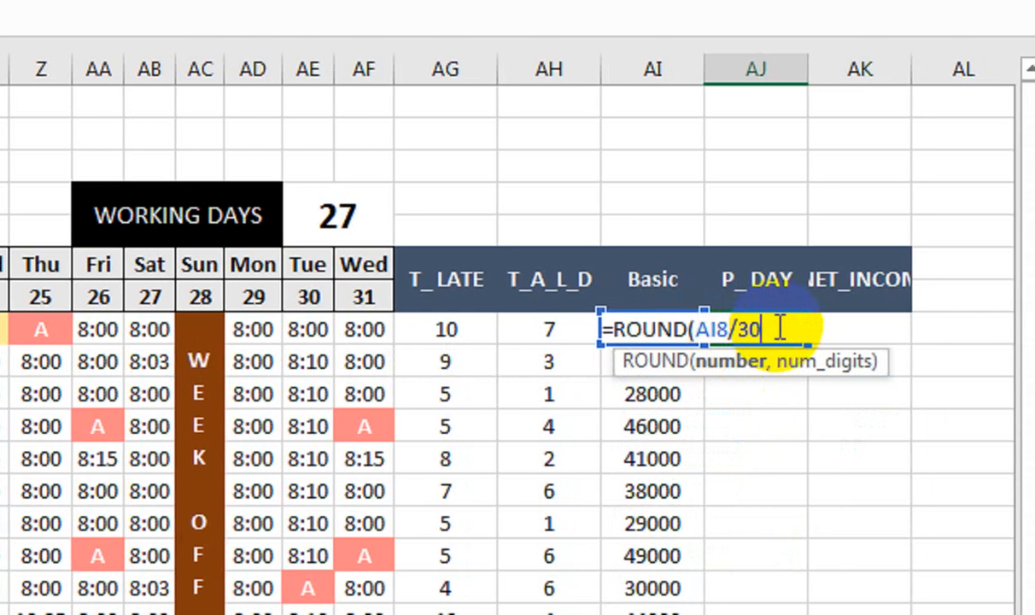
pyautogui.write(',0')
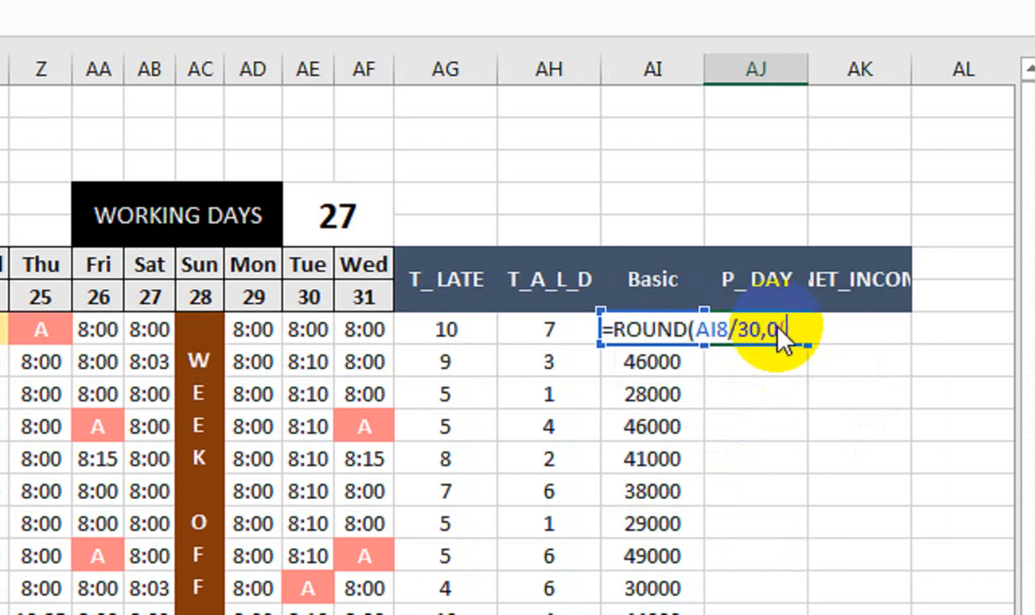
pyautogui.press('Return')
pyautogui.press('Return')
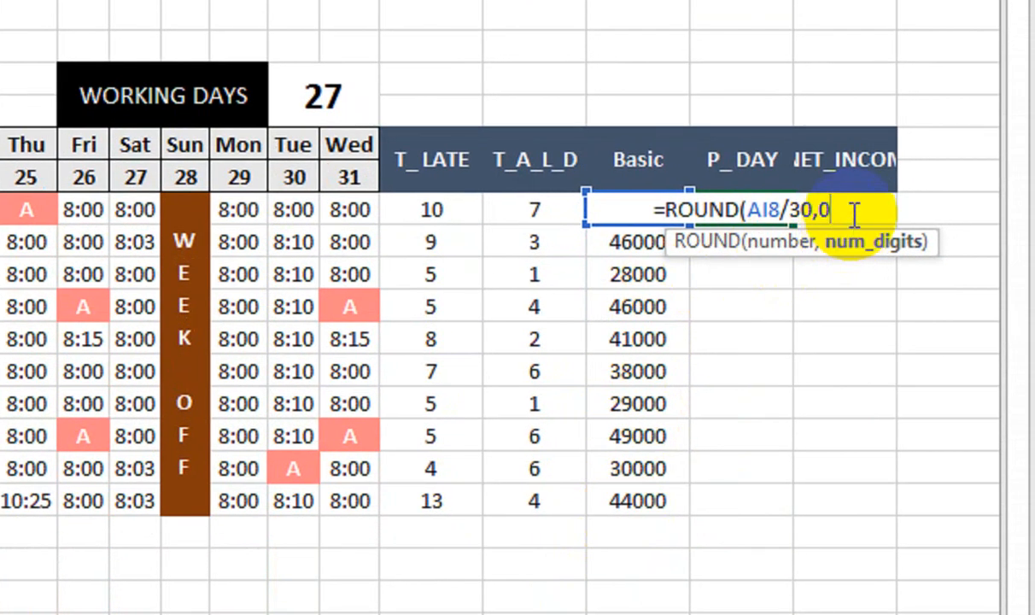
pyautogui.write(')')
pyautogui.press('Return')
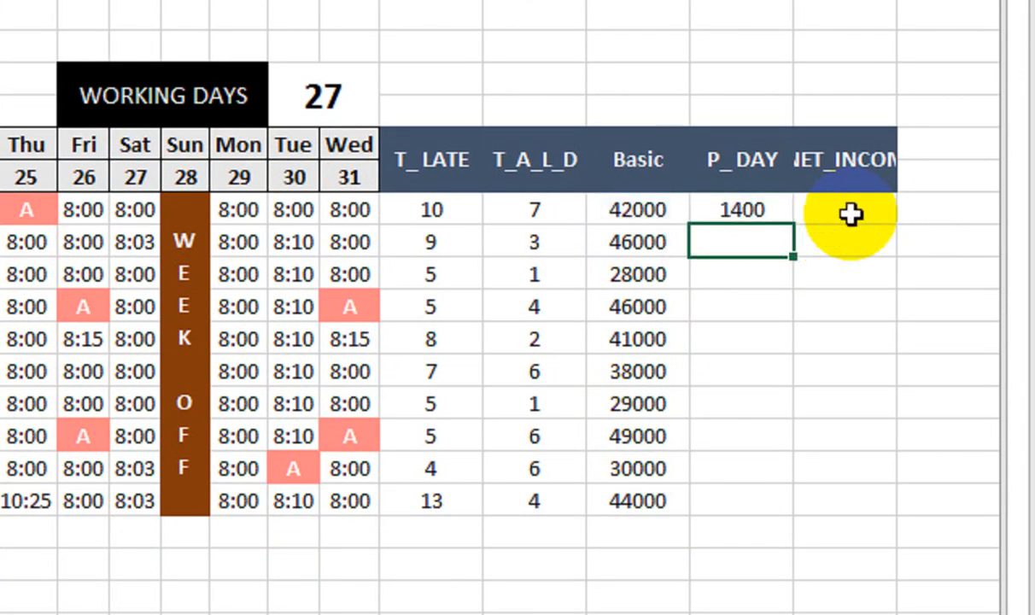
# Fill the P_DAY formula from AJ8 down through the remaining employee rows.
pyautogui.click(747, 209)
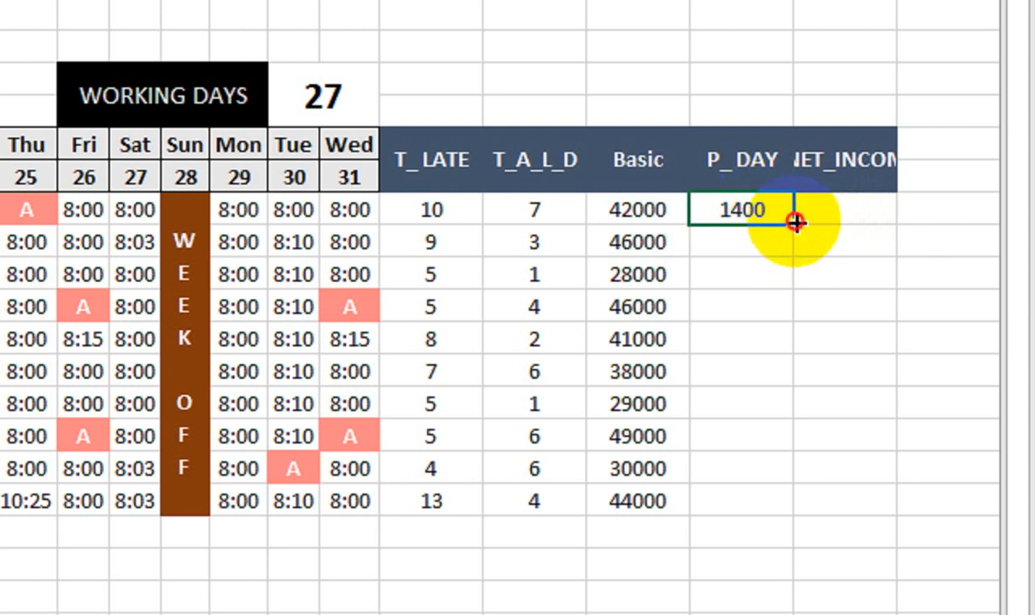
pyautogui.doubleClick(794, 225)
# Auto-fit the width of column AK to its NET_INCOM header.
pyautogui.click(833, 213)
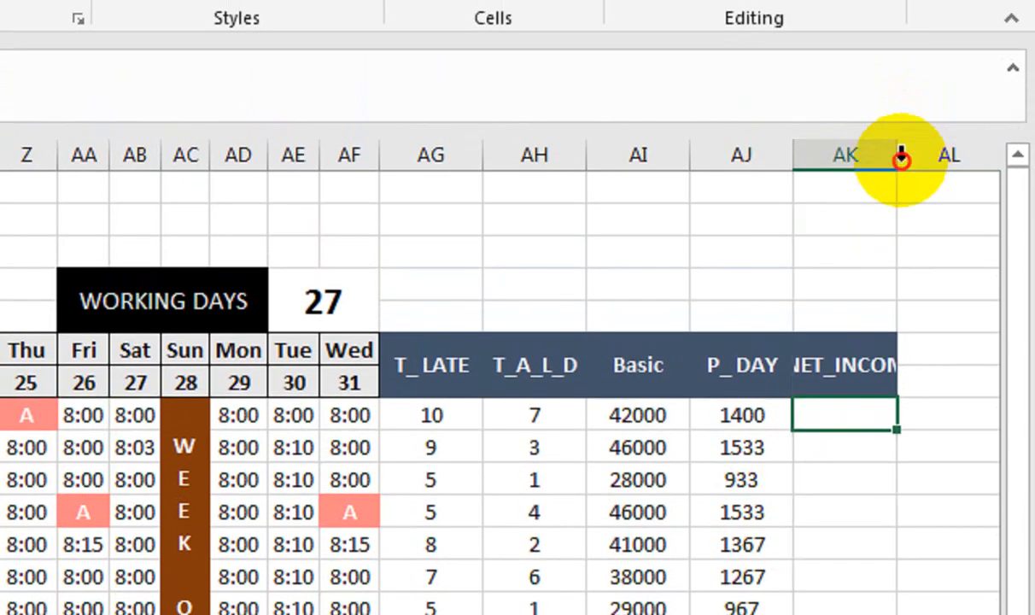
pyautogui.doubleClick(899, 141)
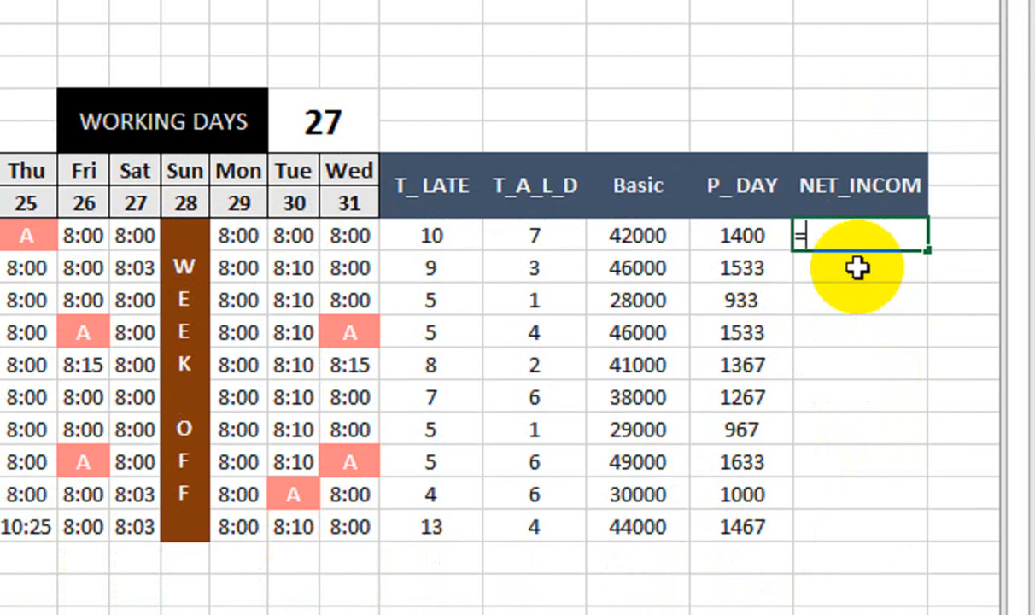
# Start the NET_INCOM formula in AK8 as =(AJ8*$AE$4, multiplying the daily pay by the absolute working-days cell.
pyautogui.press('Left')
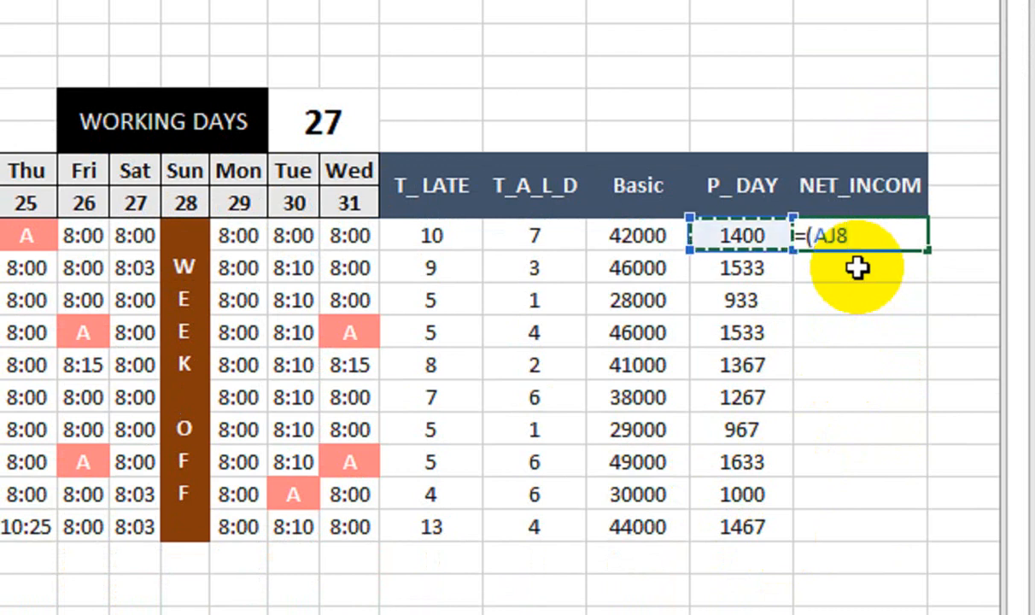
pyautogui.write('*')
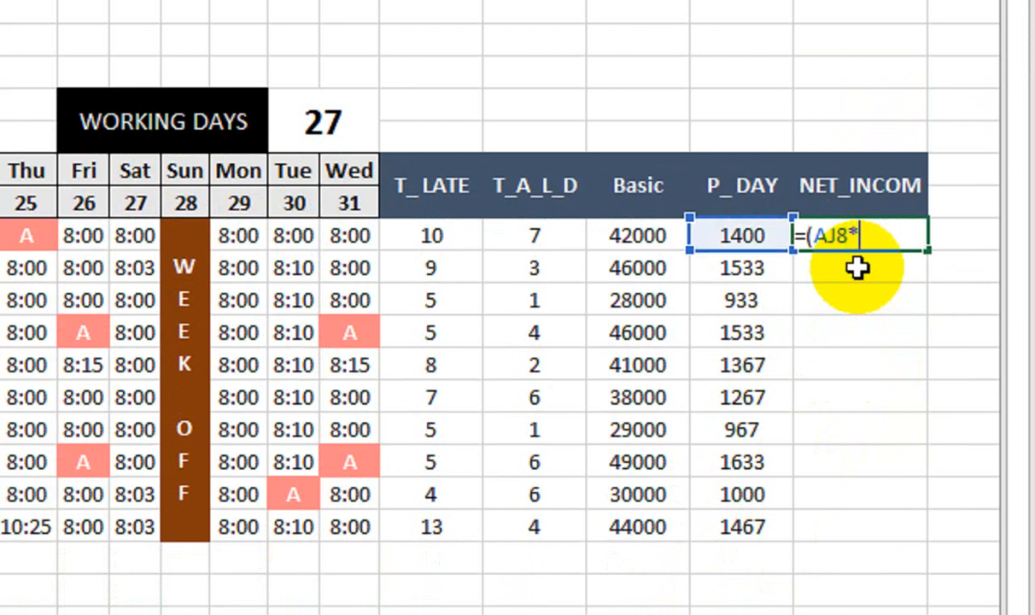
pyautogui.press('Left')
pyautogui.press('Left')
pyautogui.press('Left')
pyautogui.press('Left')
pyautogui.press('Left')
pyautogui.press('Left')
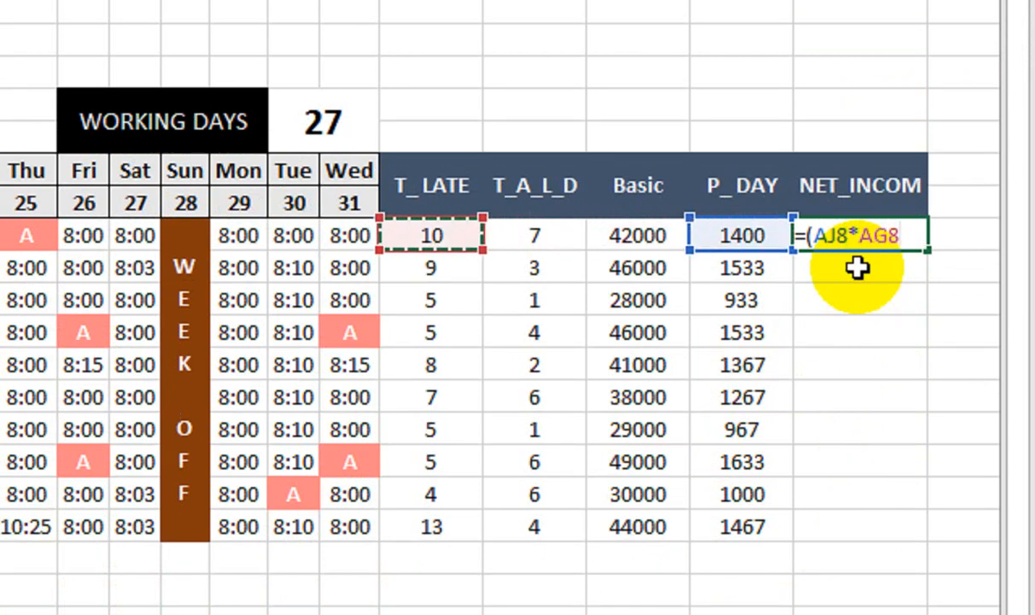
pyautogui.press('Up')
pyautogui.press('Up')
pyautogui.press('Up')
pyautogui.press('Up')
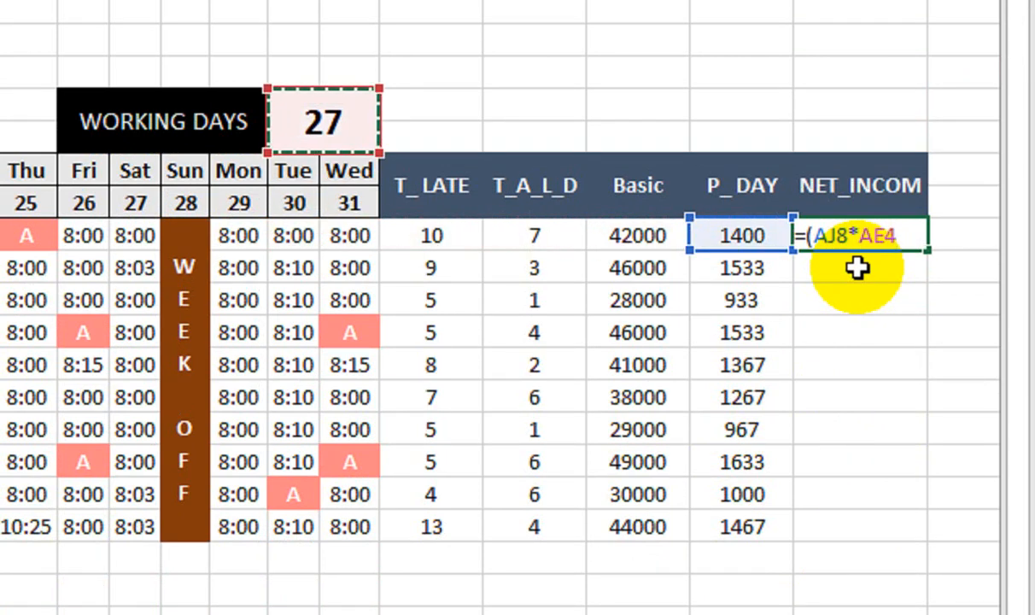
pyautogui.press('F4')
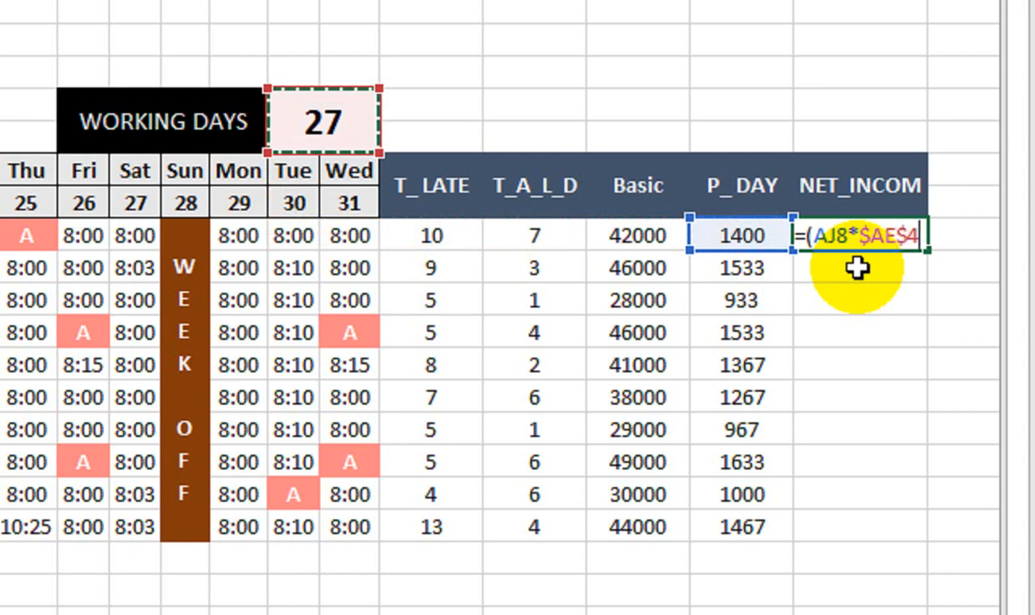
# Reopen the NET_INCOM formula in AK8 and remove AJ8* in front of $AE$4.
pyautogui.click(824, 238)
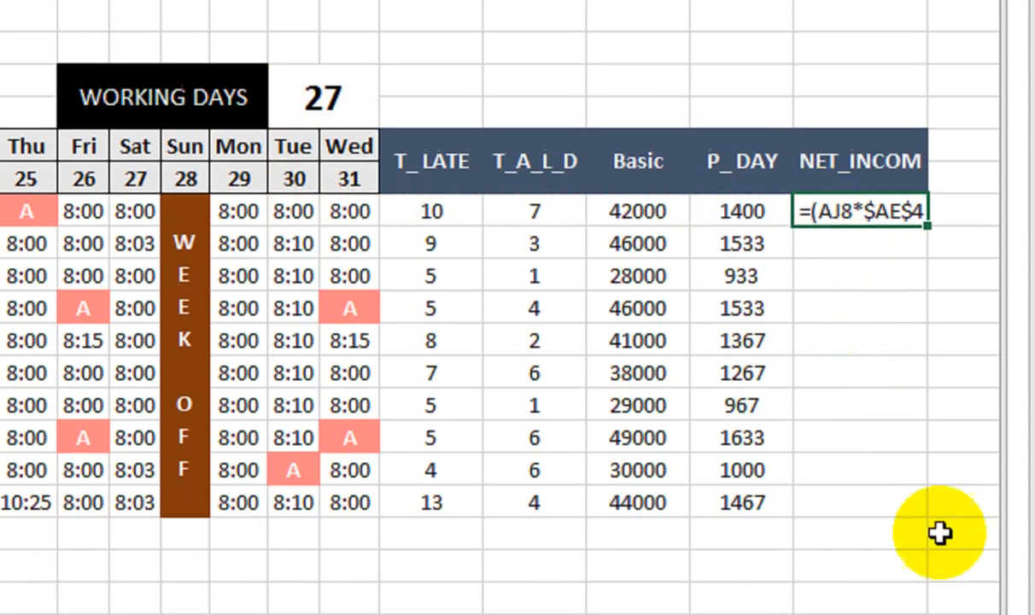
pyautogui.click(805, 258)
pyautogui.click(814, 240)
pyautogui.doubleClick(814, 177)
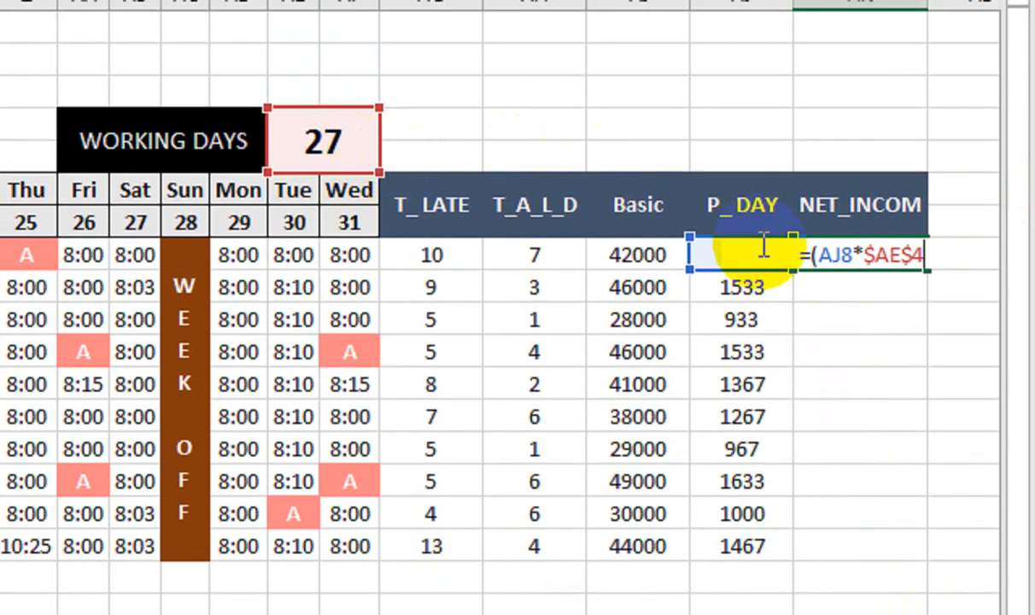
pyautogui.press('BackSpace')
pyautogui.press('BackSpace')
pyautogui.press('BackSpace')
pyautogui.press('BackSpace')
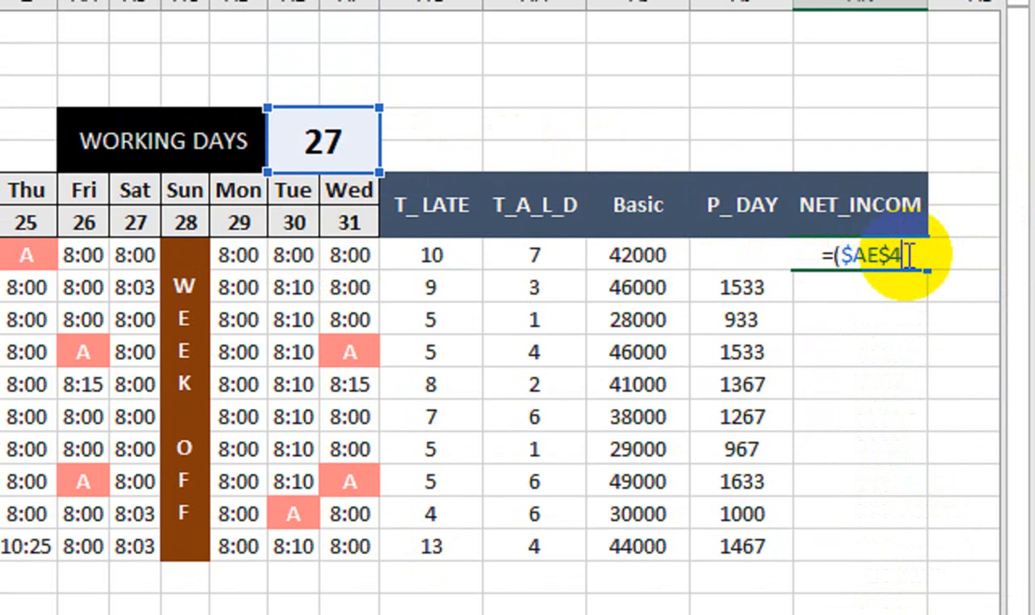
# Complete the NET_INCOM formula in AK8 as =($AE$4-AH8)*AJ8, multiplying working days minus leave deductions by the daily pay.
pyautogui.write('-')
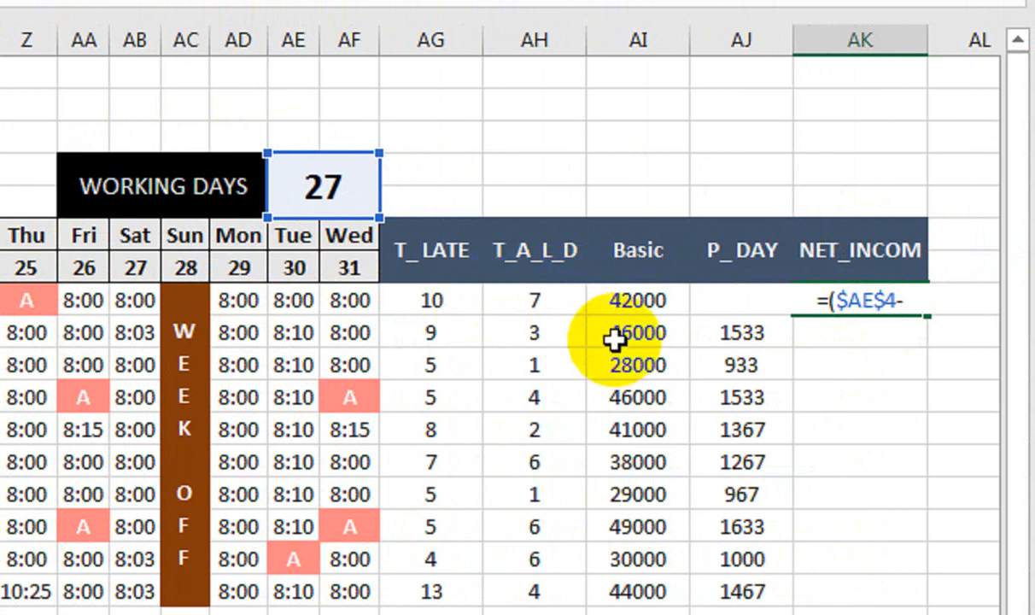
pyautogui.click(530, 299)
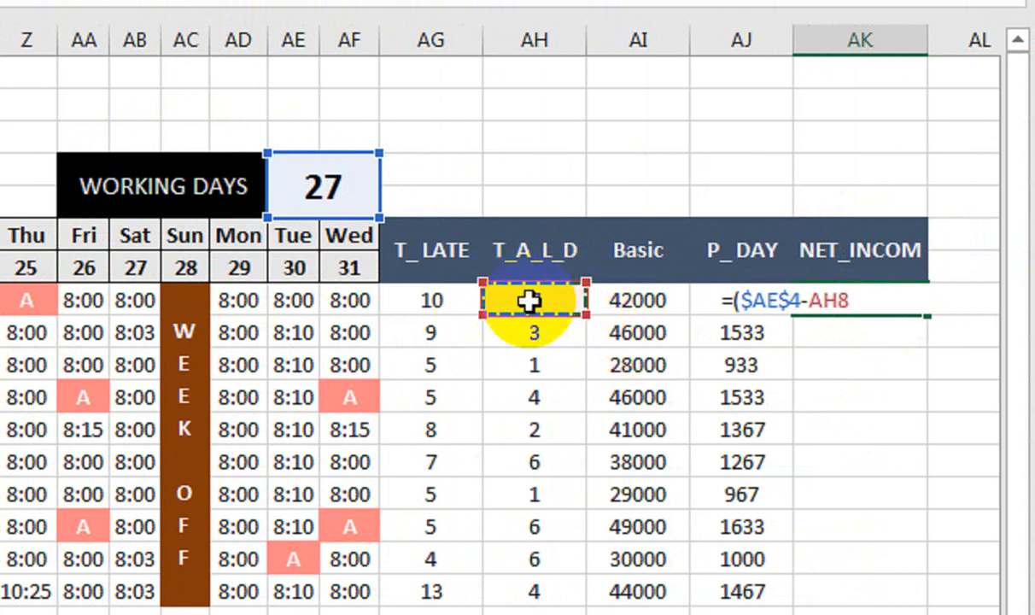
pyautogui.write(')')
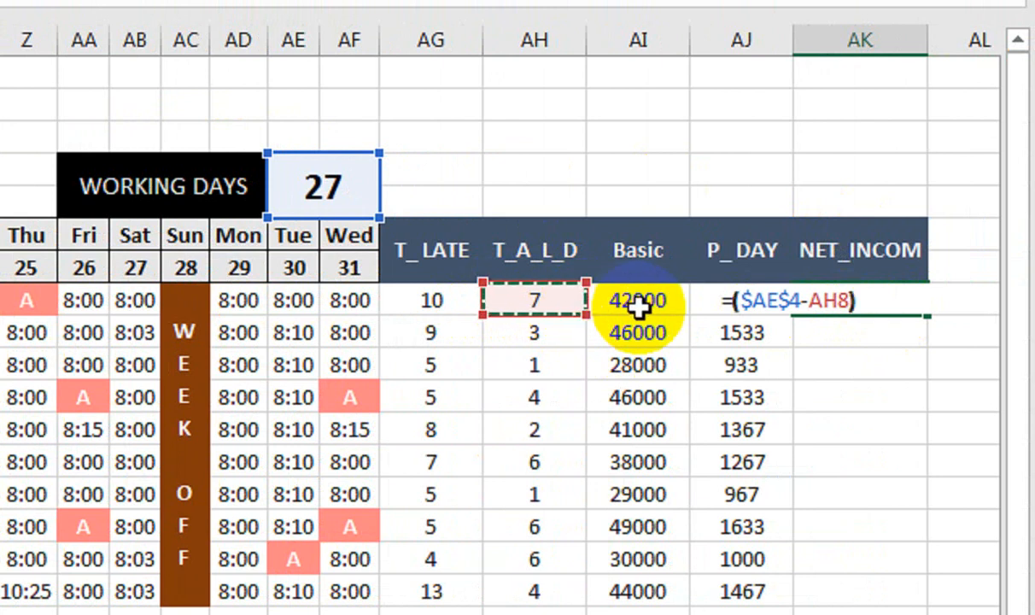
pyautogui.write('*')
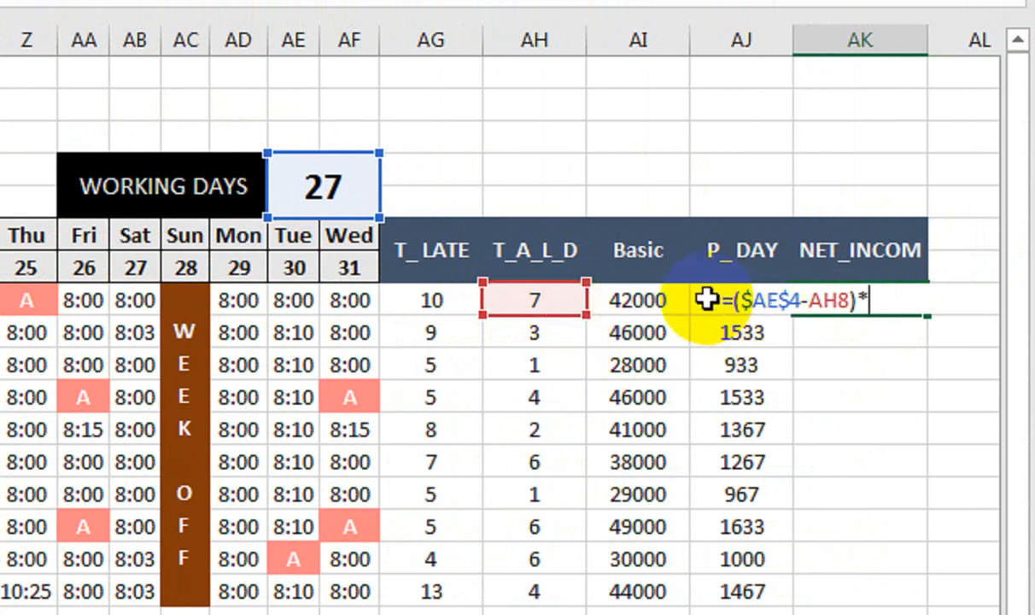
pyautogui.click(733, 263)
pyautogui.press('Down')
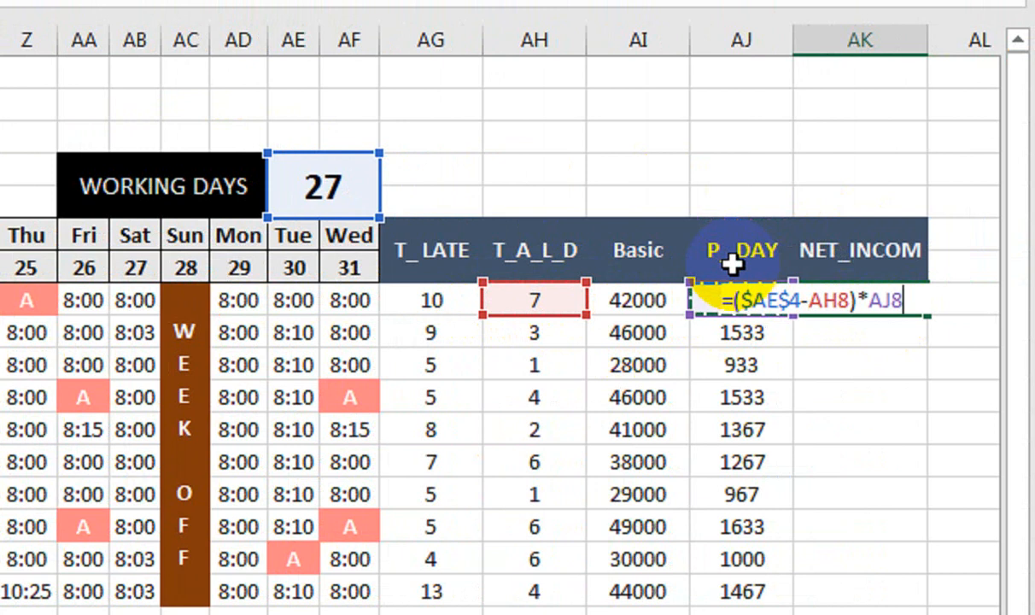
pyautogui.press('Return')
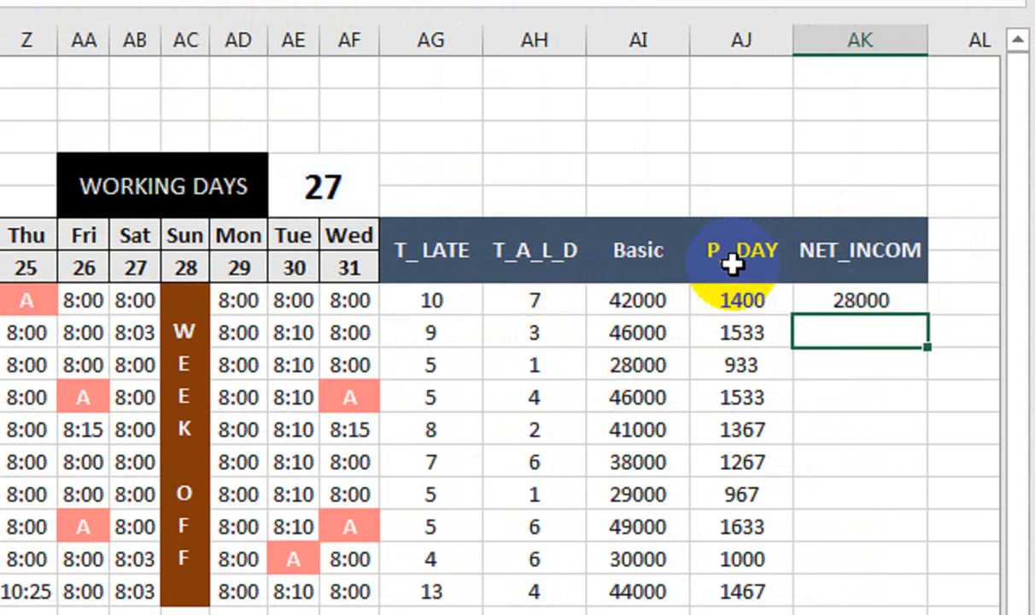
# Fill the NET_INCOM formula from AK8 down through the last employee row, AK17.
pyautogui.click(887, 300)
pyautogui.moveTo(926, 316); pyautogui.dragTo(910, 560)
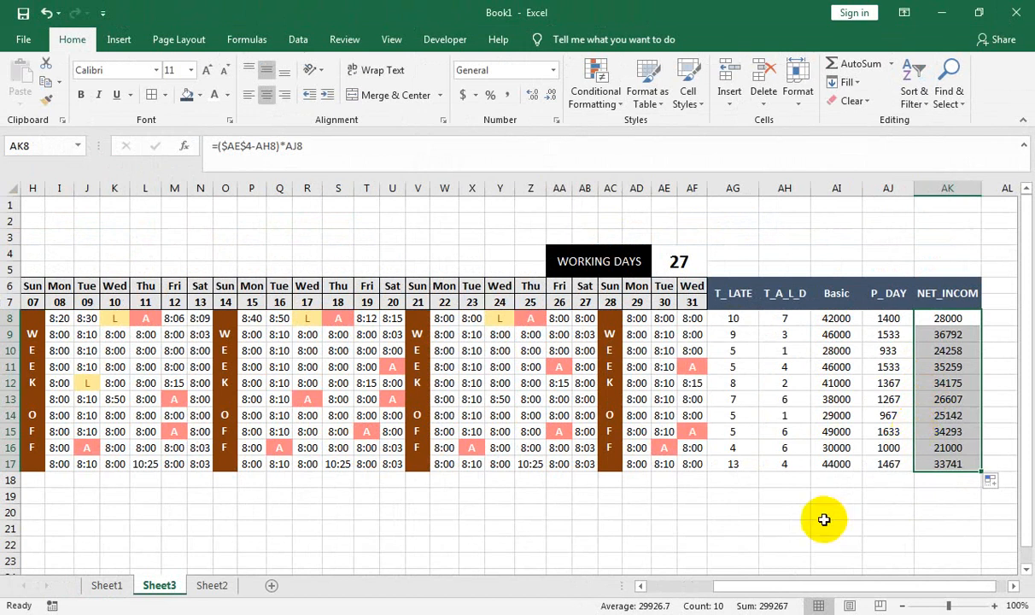
pyautogui.moveTo(718, 584); pyautogui.dragTo(607, 579)
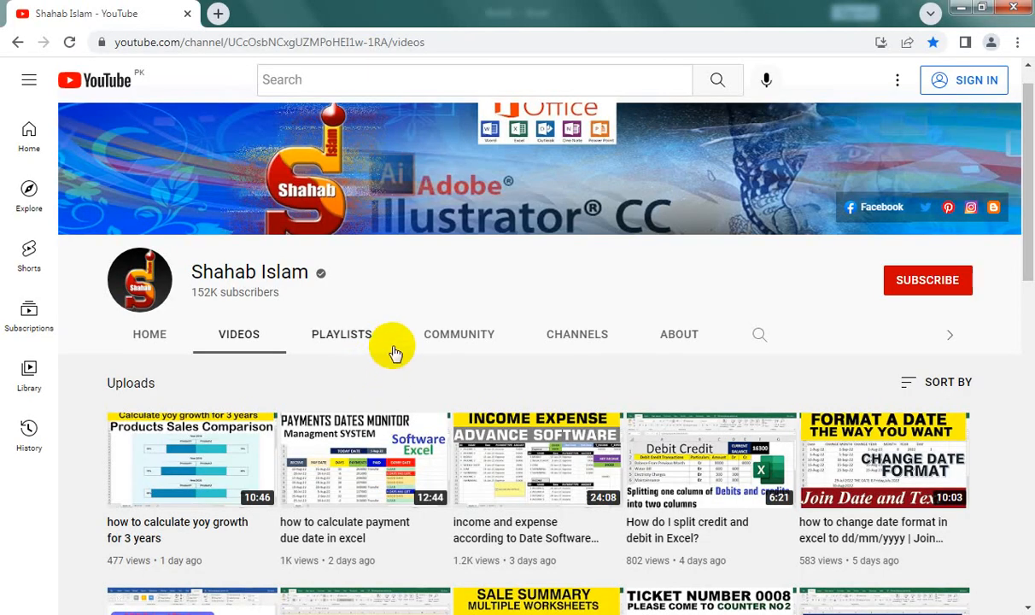
pyautogui.scroll(1, 768, 329)
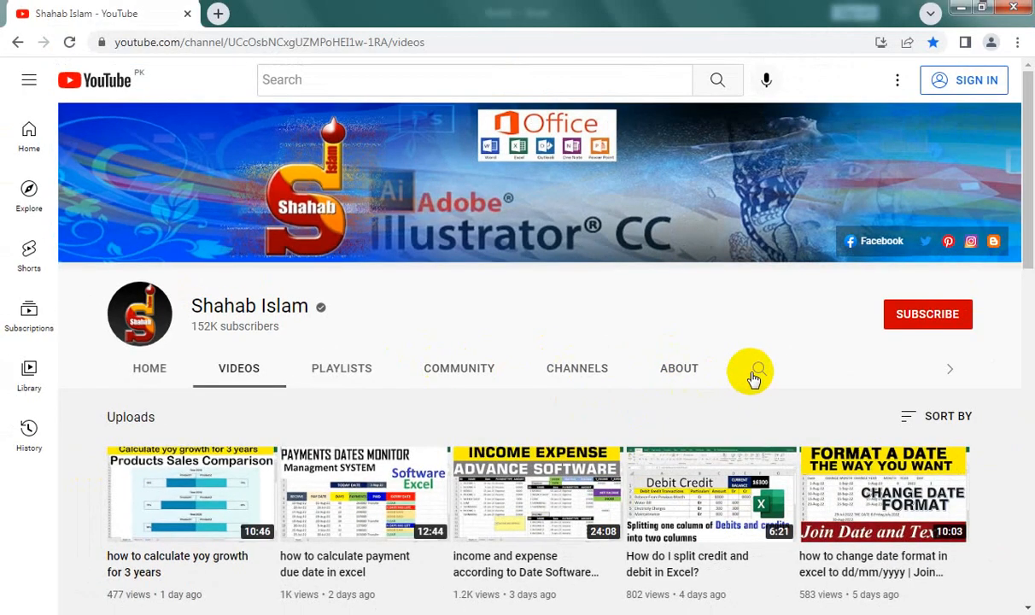
pyautogui.moveTo(349, 477)
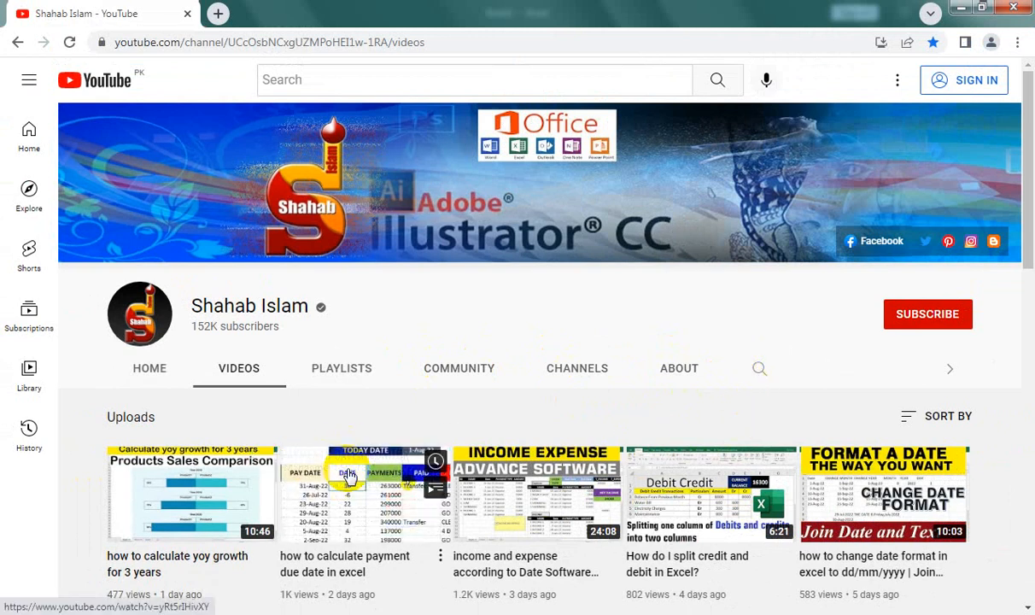